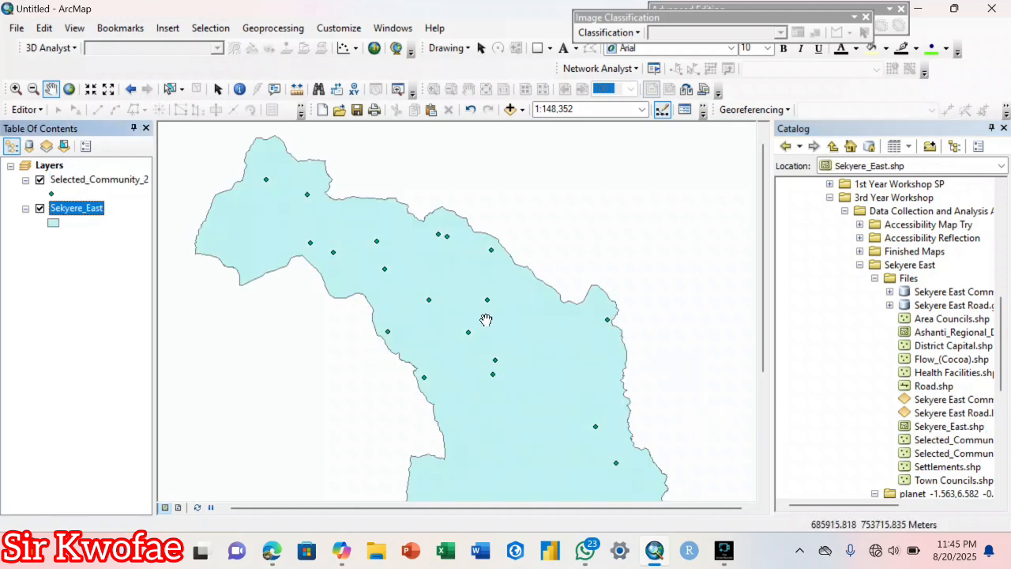
# Step: Turn on feature labels for the Selected_Community_2 layer so the community names appear on the map
pyautogui.moveTo(487, 319); pyautogui.dragTo(490, 296)
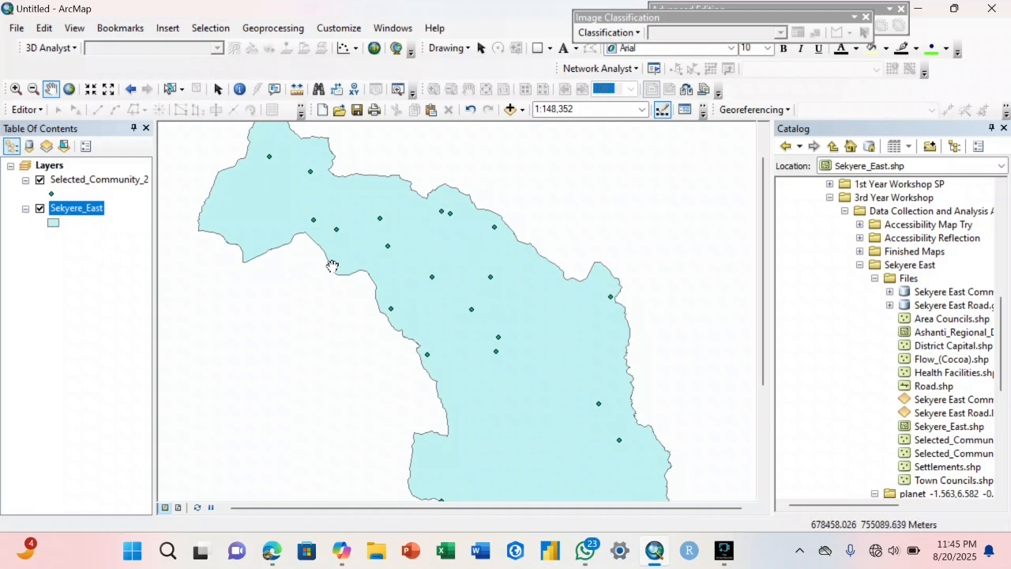
pyautogui.moveTo(474, 259); pyautogui.dragTo(463, 279)
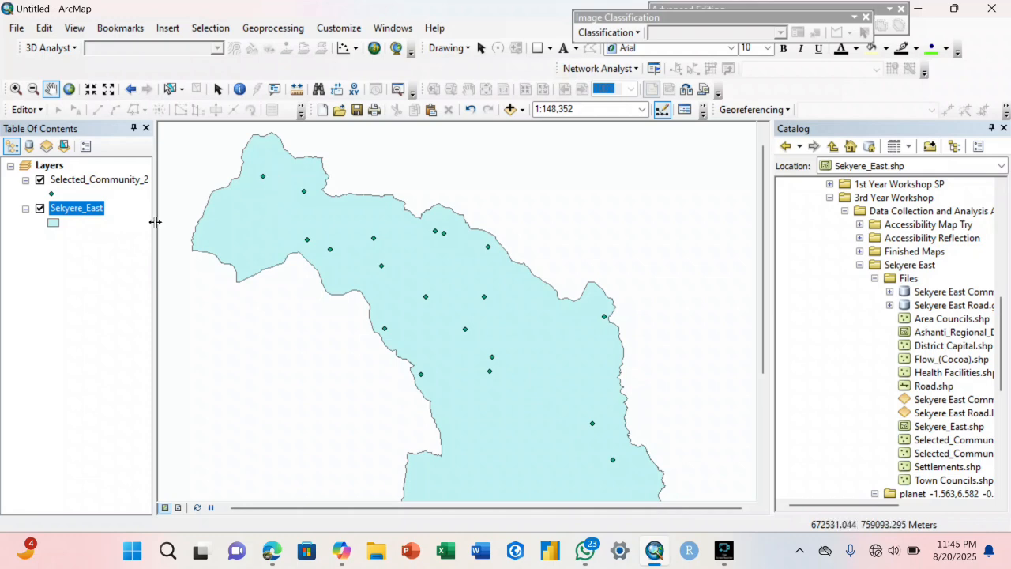
pyautogui.rightClick(72, 188)
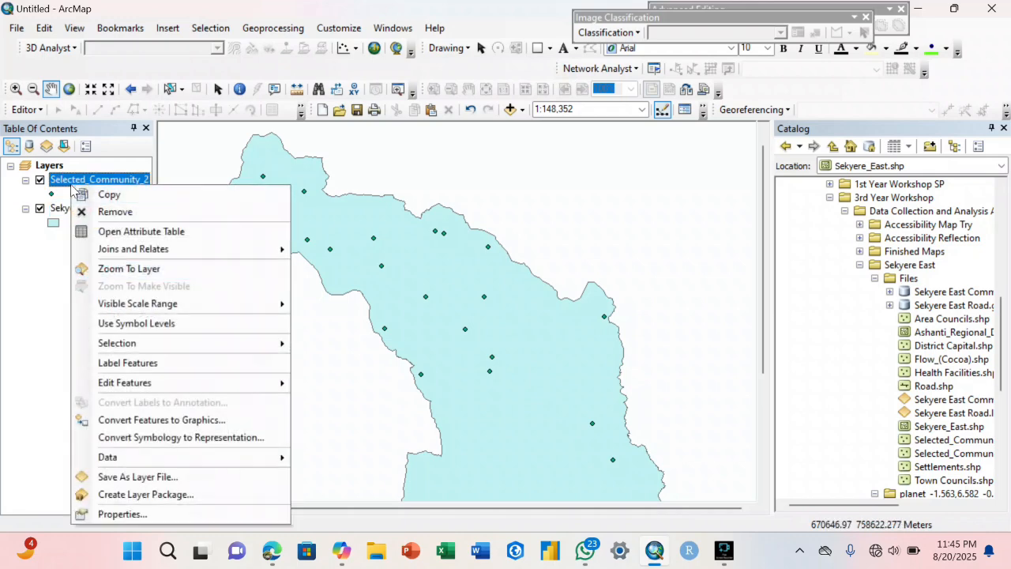
pyautogui.click(122, 362)
pyautogui.moveTo(398, 317); pyautogui.dragTo(361, 221)
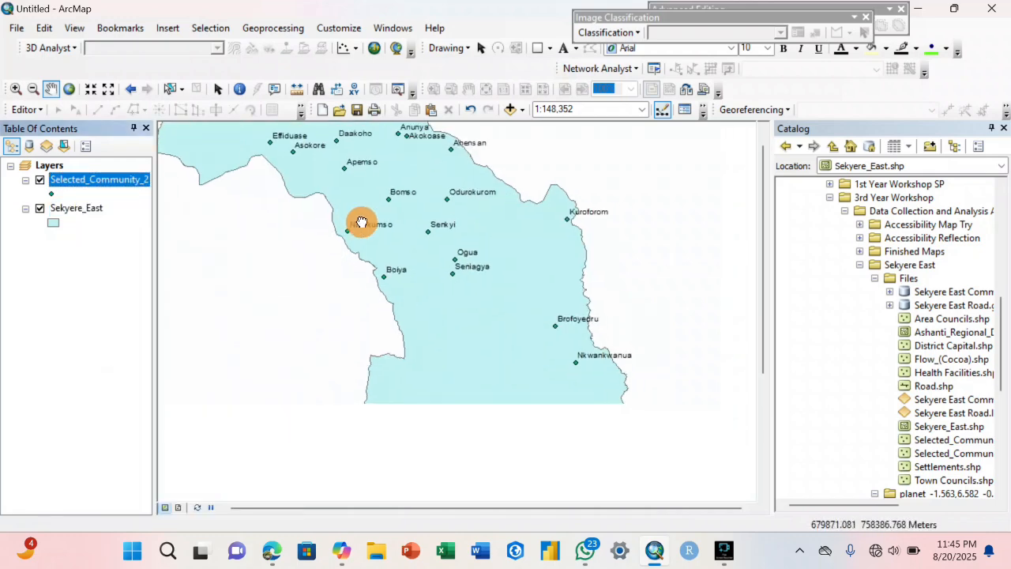
pyautogui.moveTo(416, 302); pyautogui.dragTo(445, 404)
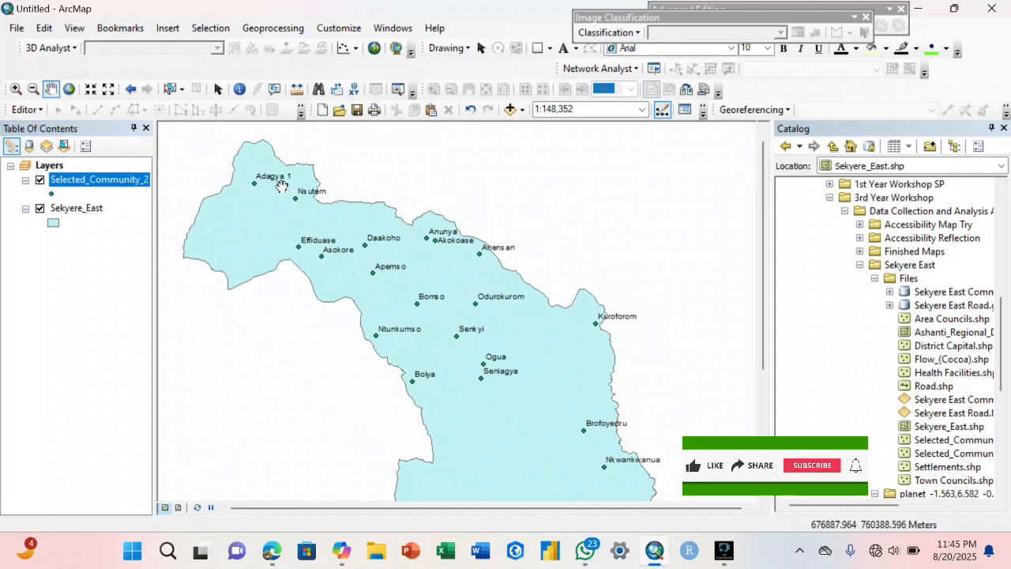
pyautogui.moveTo(395, 300); pyautogui.dragTo(392, 295)
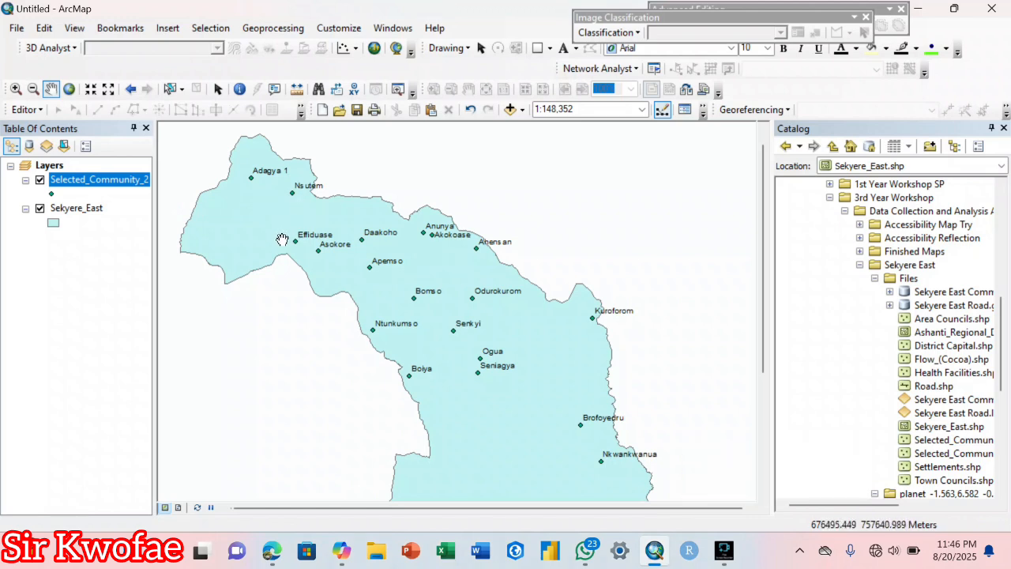
pyautogui.moveTo(236, 216); pyautogui.dragTo(227, 198)
pyautogui.moveTo(347, 273); pyautogui.dragTo(355, 227)
pyautogui.moveTo(392, 287); pyautogui.dragTo(439, 311)
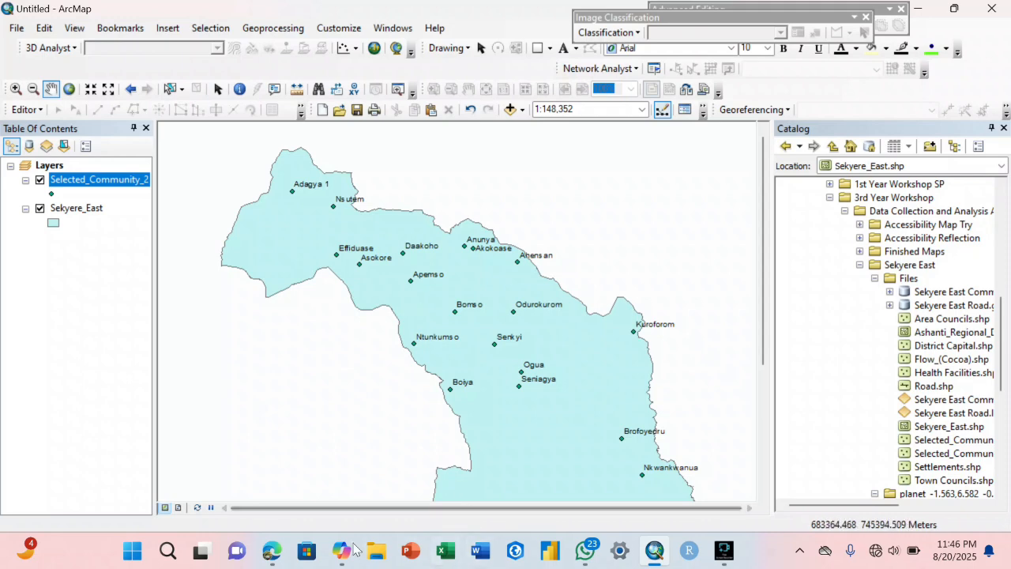
# Step: Switch to Edge and review the locality population table in the LIST_OF_COMMUNITIES PDF
pyautogui.click(270, 550)
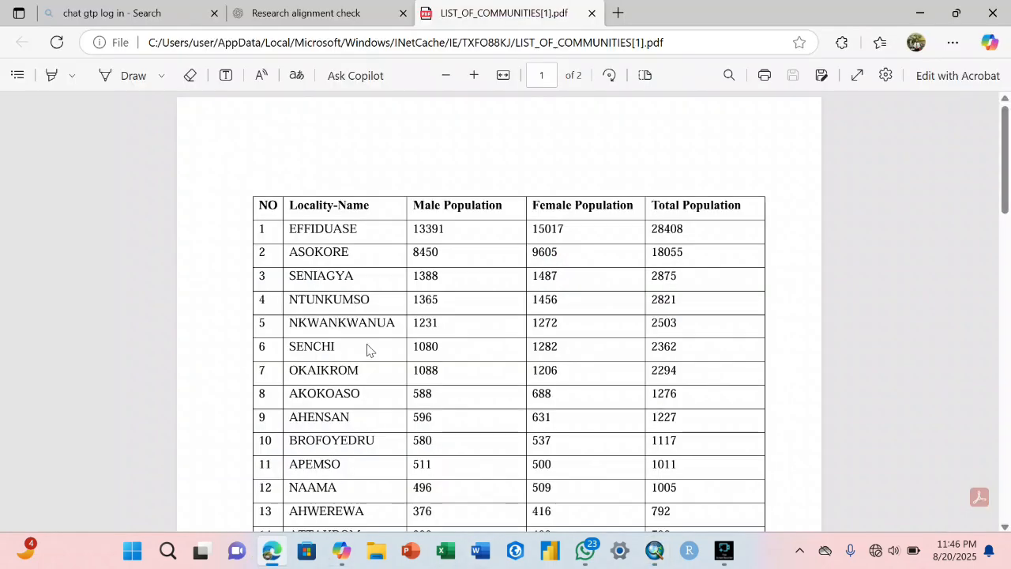
pyautogui.scroll(-3, 368, 349)
pyautogui.scroll(3, 368, 348)
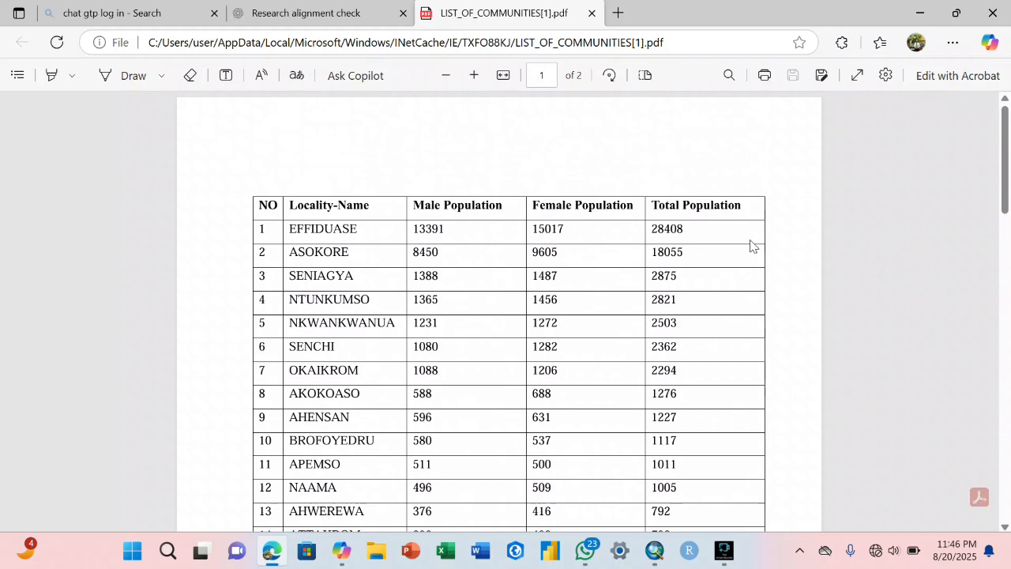
# Step: Return to ArcMap, open the attribute table of the Selected_Community_2 layer and widen its window
pyautogui.click(654, 550)
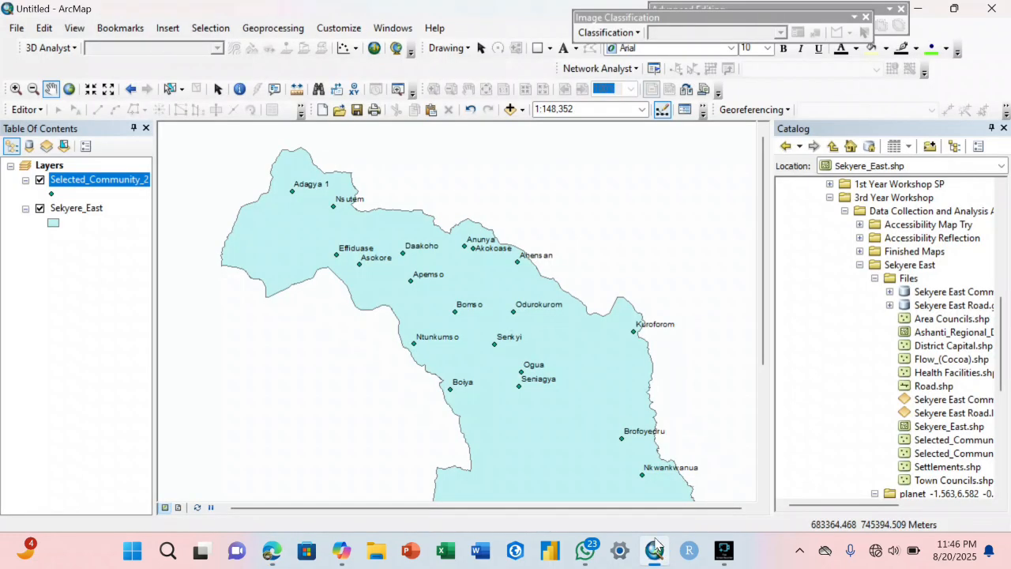
pyautogui.rightClick(94, 185)
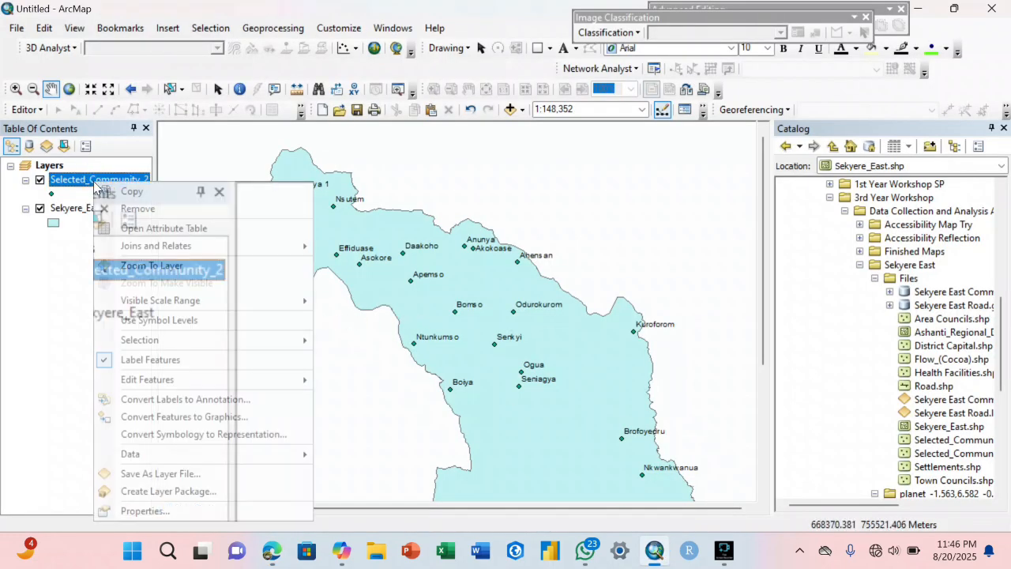
pyautogui.click(118, 228)
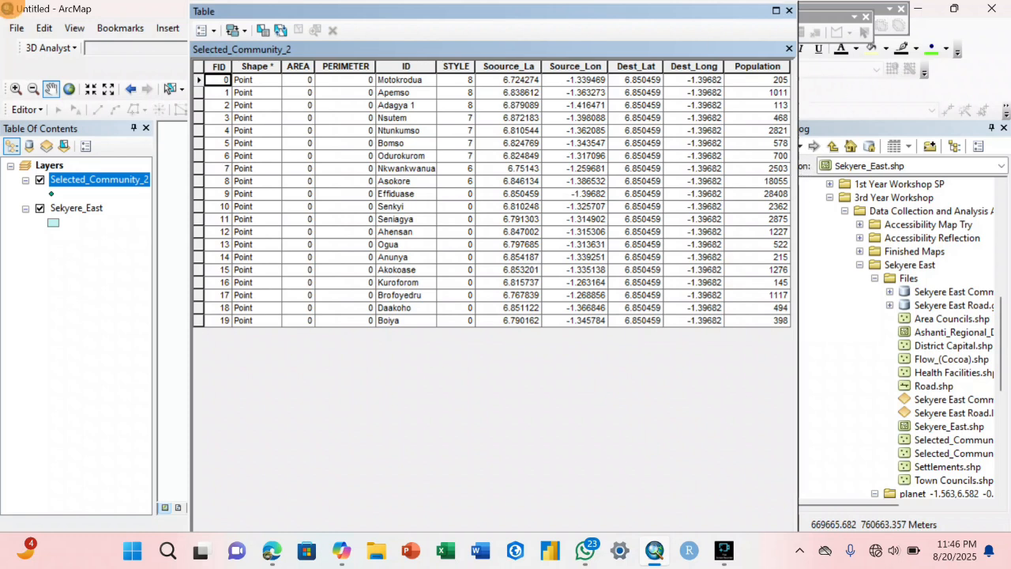
pyautogui.moveTo(797, 162); pyautogui.dragTo(998, 163)
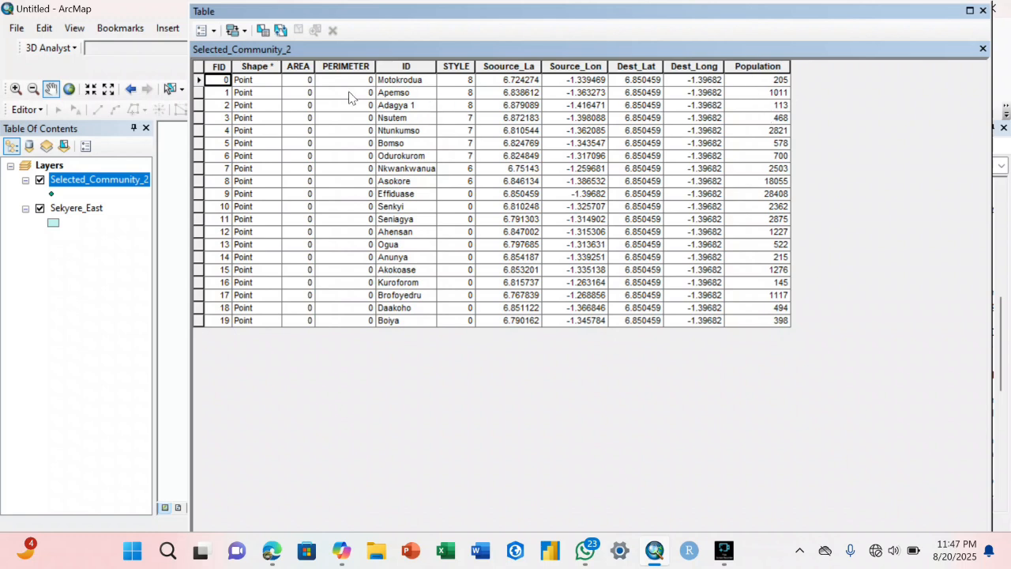
# Step: Add a field named POP of type Double to the Selected_Community_2 table and close the table
pyautogui.click(212, 31)
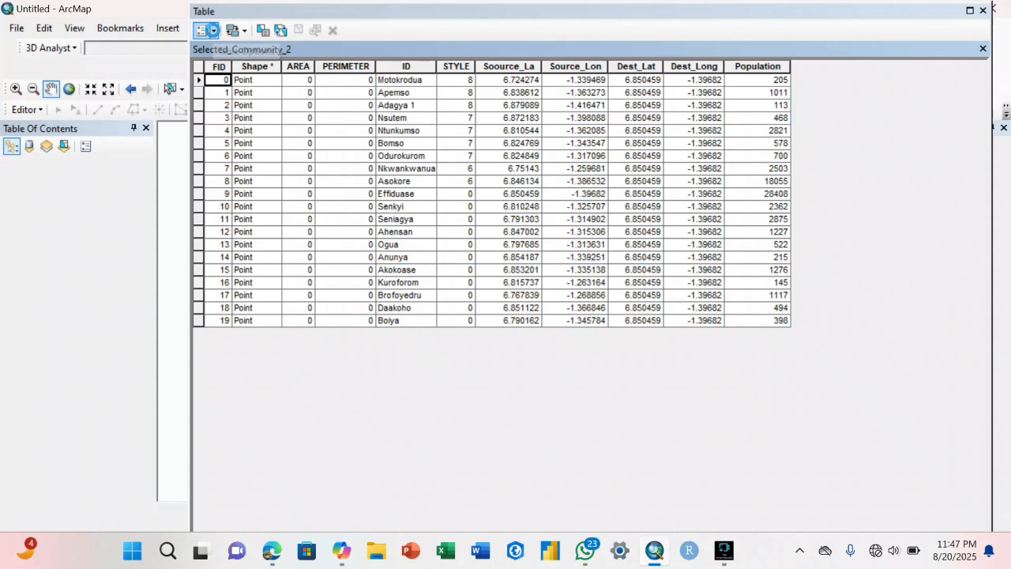
pyautogui.click(213, 31)
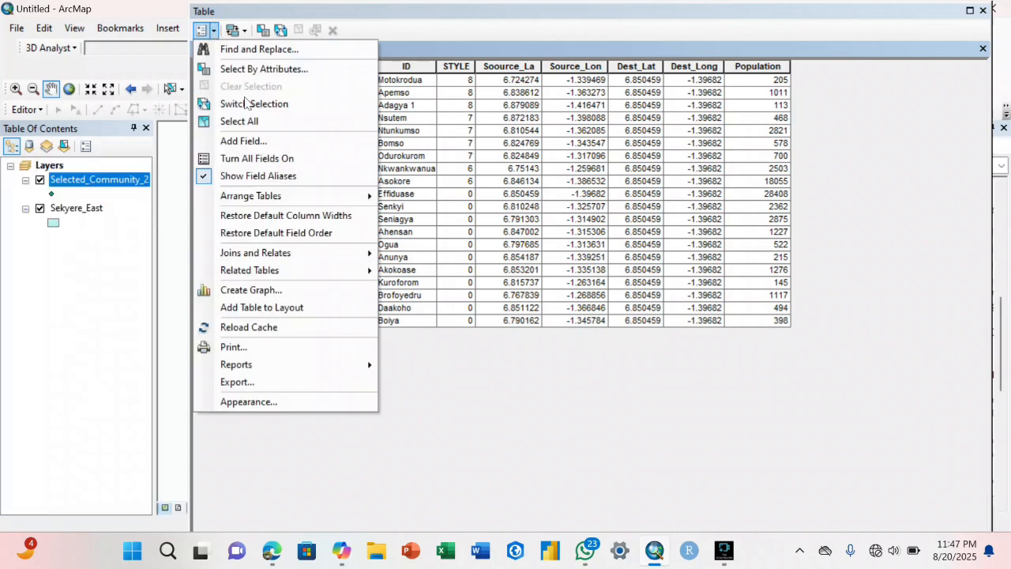
pyautogui.click(243, 140)
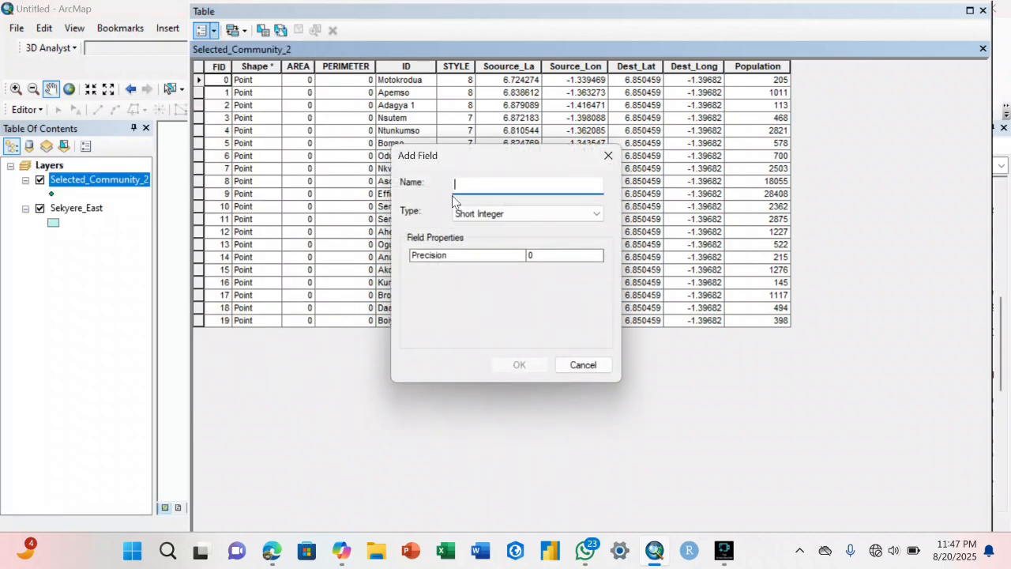
pyautogui.write('POP')
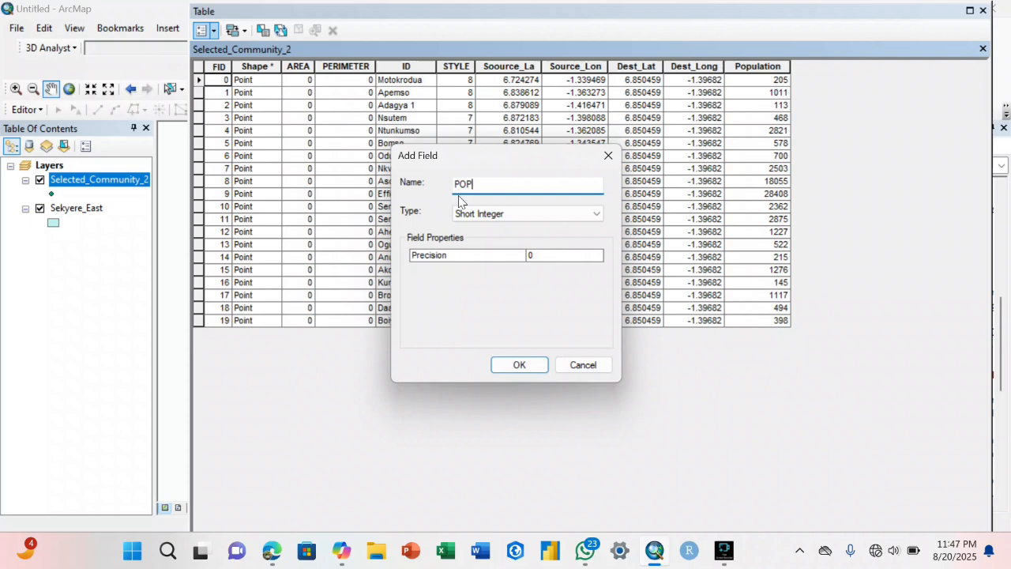
pyautogui.click(560, 212)
pyautogui.click(471, 257)
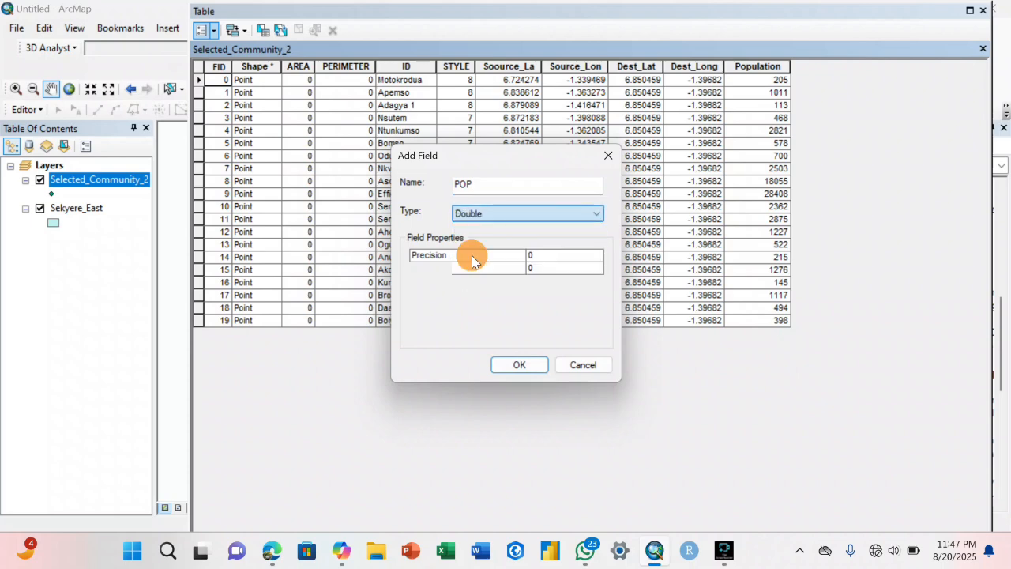
pyautogui.click(520, 366)
pyautogui.click(853, 93)
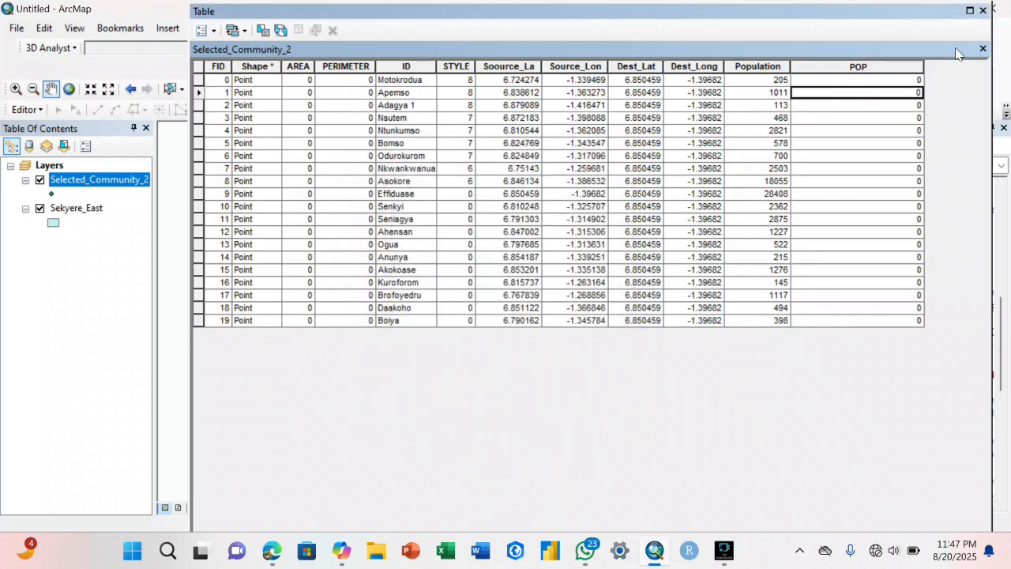
pyautogui.click(982, 49)
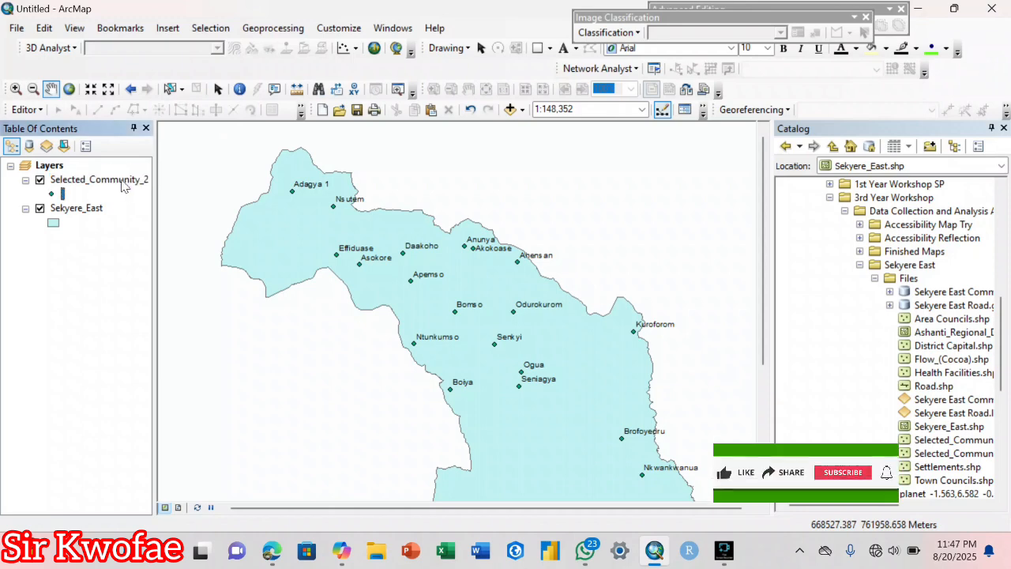
# Step: Start an edit session on the Selected_Community_2 layer, continuing past the spatial reference warning for Sekyere_East
pyautogui.rightClick(123, 184)
pyautogui.moveTo(194, 458)
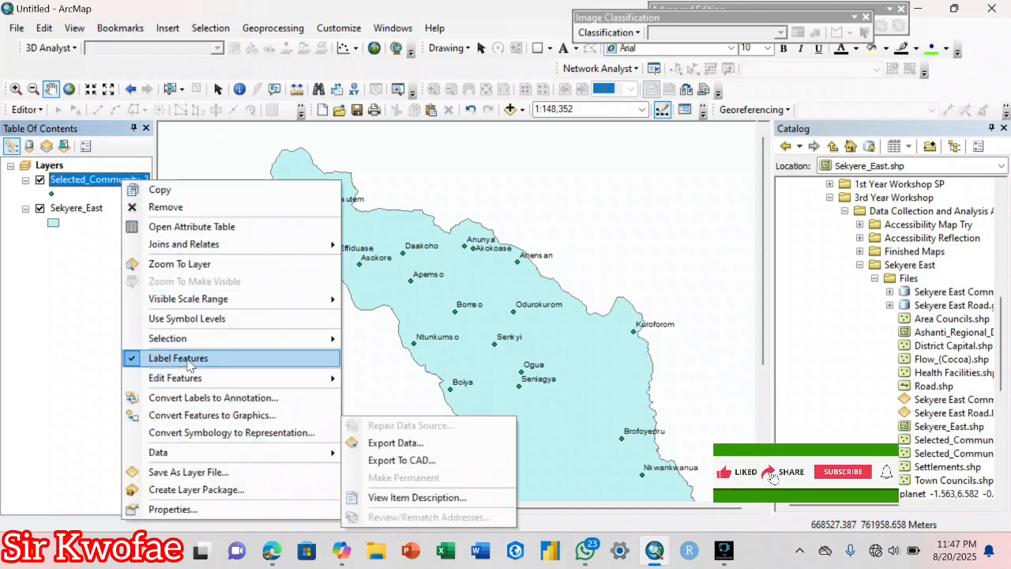
pyautogui.moveTo(332, 377)
pyautogui.click(372, 380)
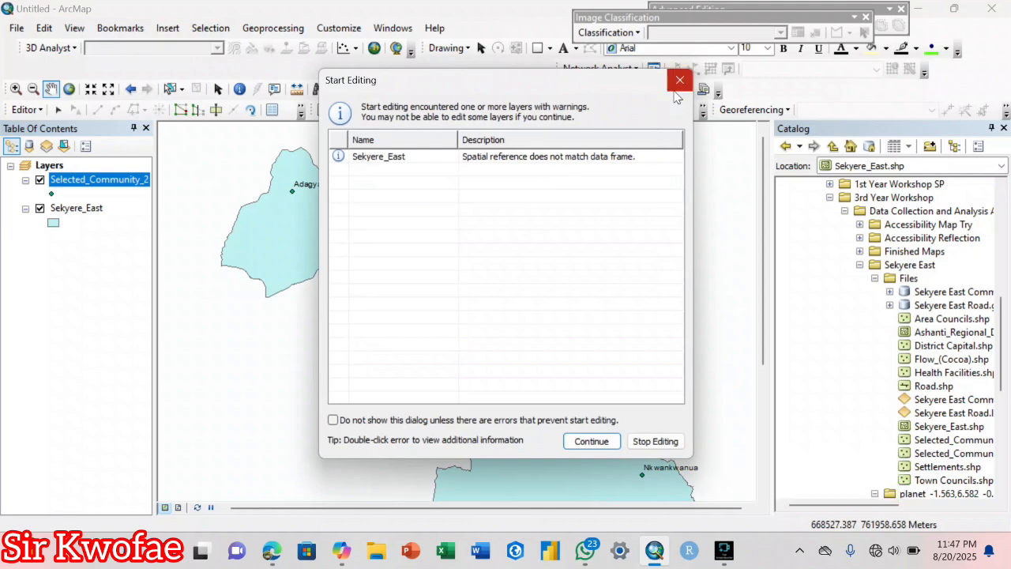
pyautogui.click(411, 158)
pyautogui.click(591, 440)
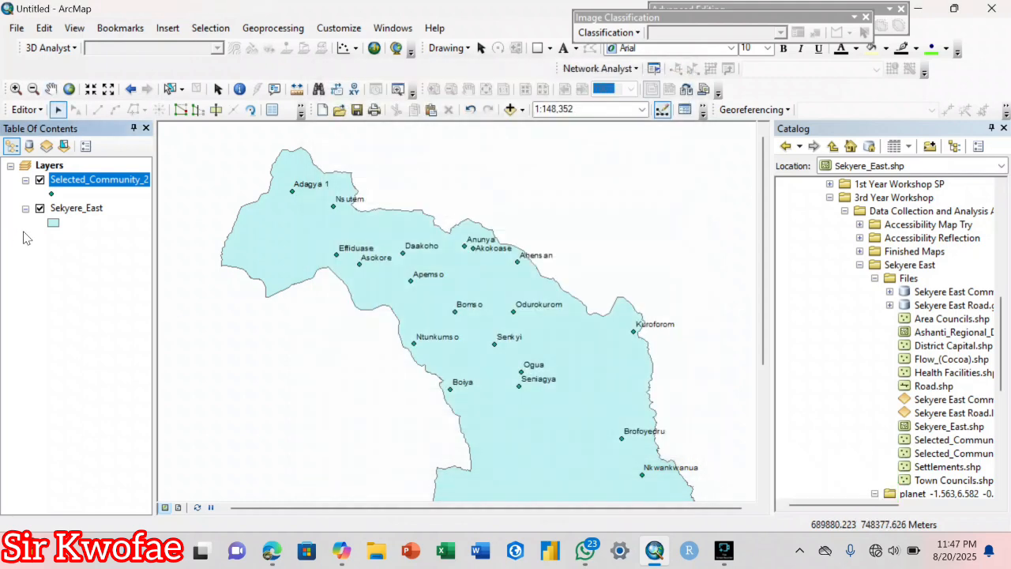
# Step: In the Selected_Community_2 attribute table, enter POP values 222 for Motokrodua, 2222 for Apemso and 22 for Adagya 1
pyautogui.rightClick(91, 185)
pyautogui.click(158, 226)
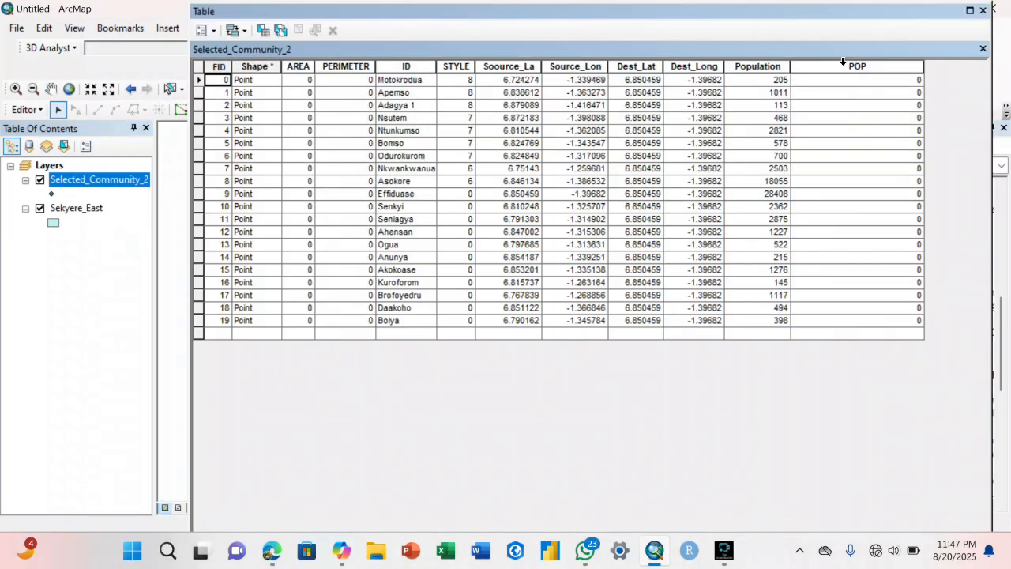
pyautogui.click(872, 80)
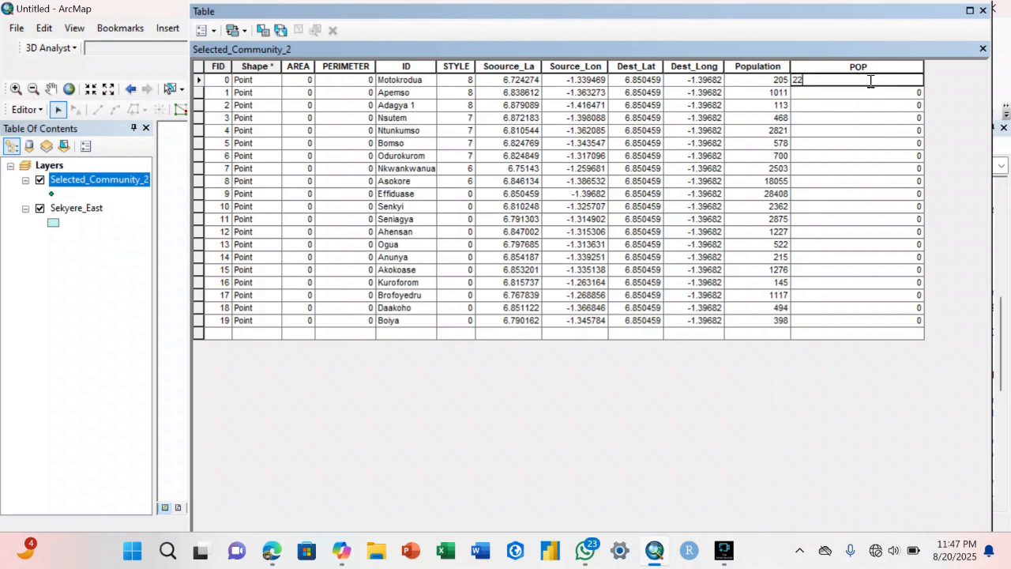
pyautogui.write('222')
pyautogui.press('Return')
pyautogui.write('222')
pyautogui.press('Return')
pyautogui.write('22')
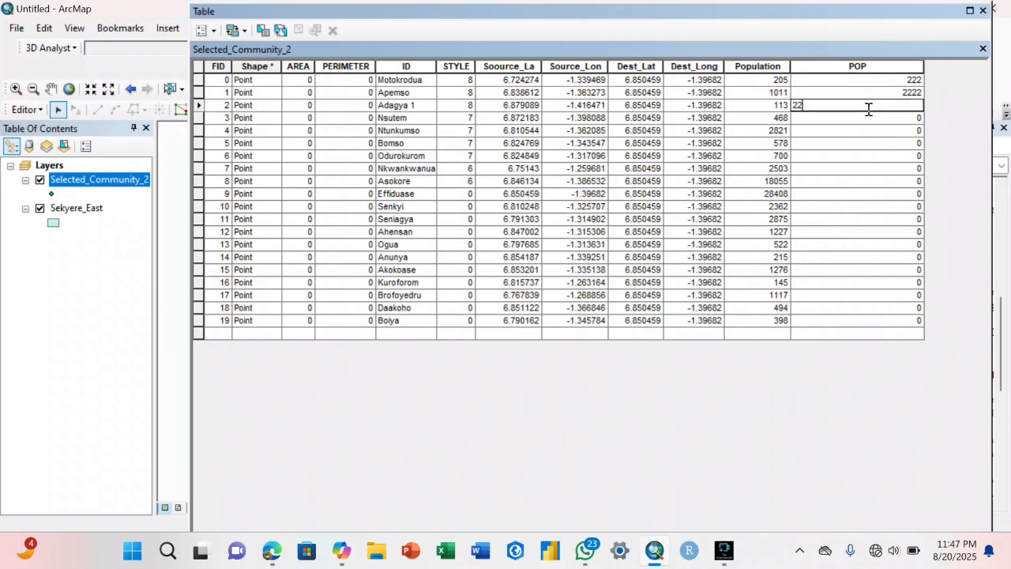
pyautogui.click(759, 106)
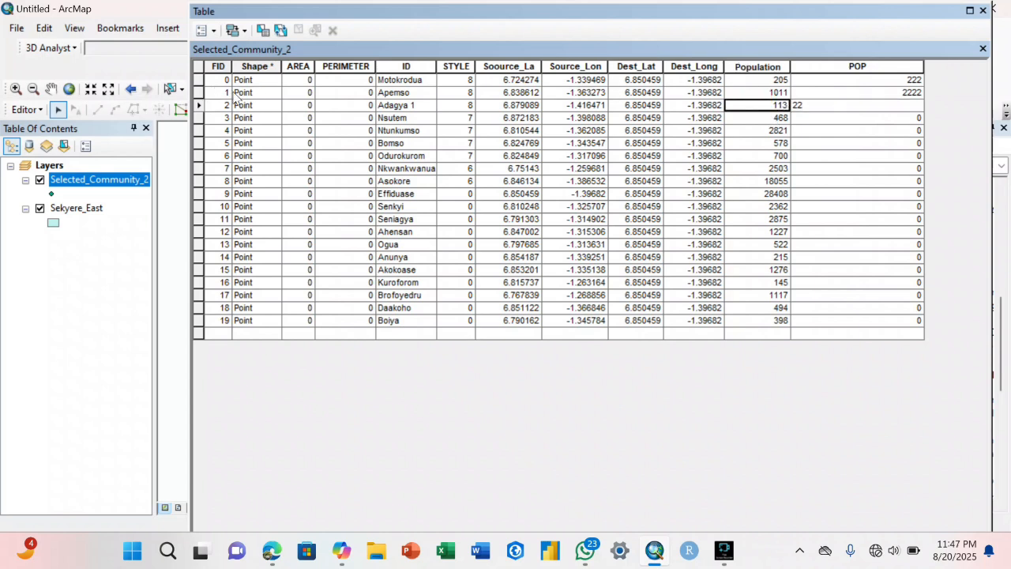
# Step: Look up Apemso's total population in the LIST_OF_COMMUNITIES PDF in Edge and return to the ArcMap attribute table
pyautogui.click(403, 93)
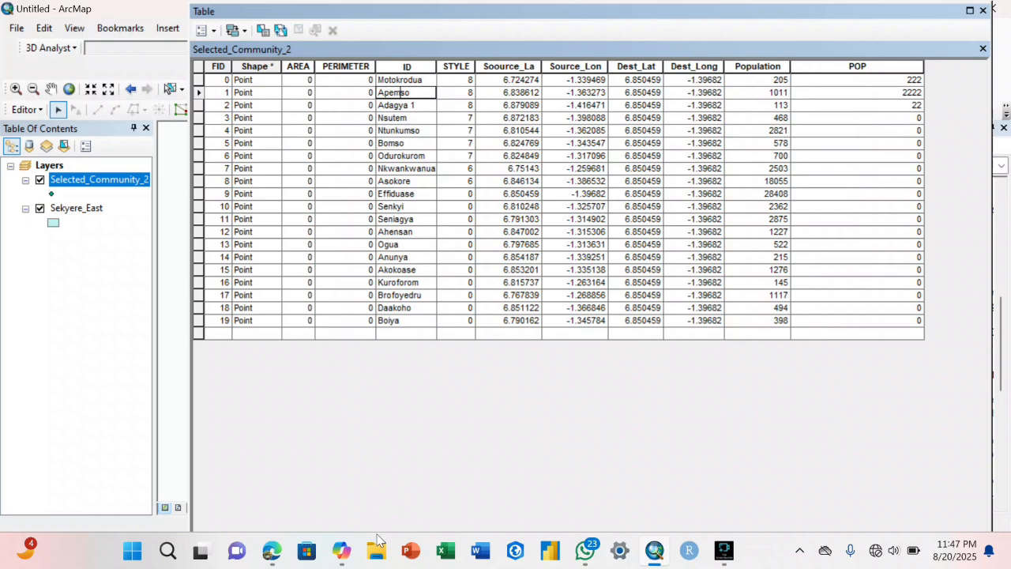
pyautogui.click(271, 550)
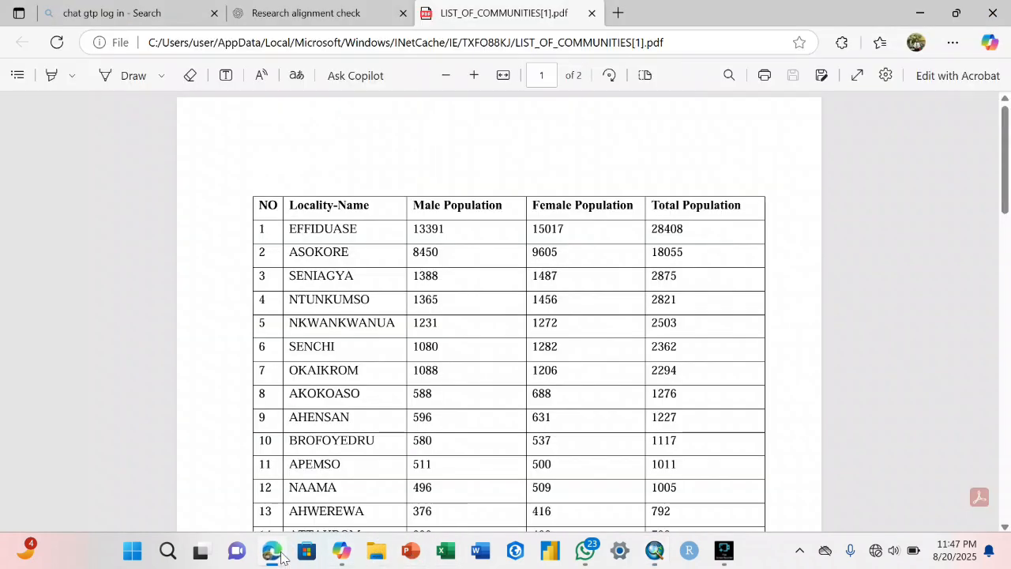
pyautogui.scroll(-3, 337, 308)
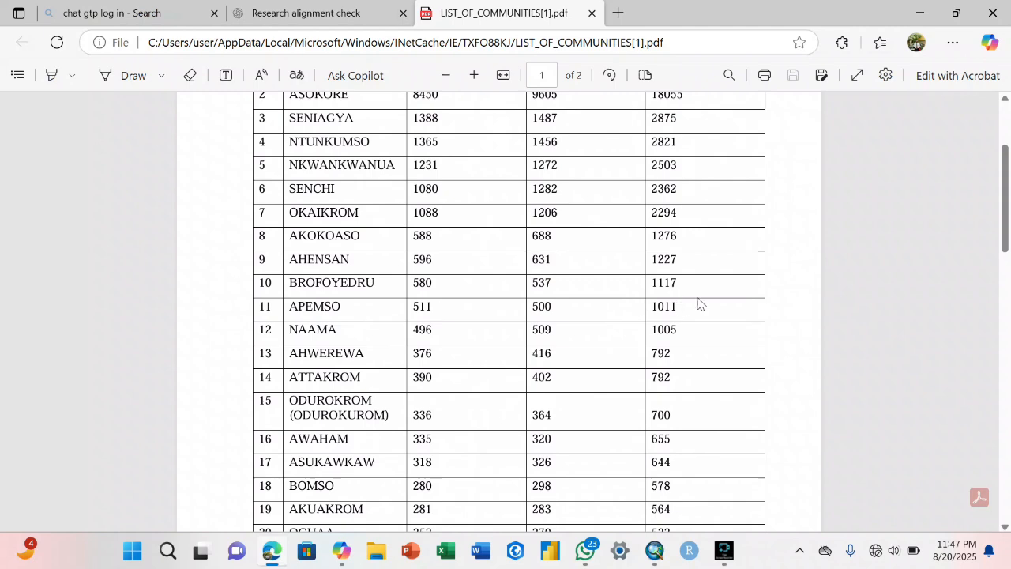
pyautogui.click(916, 19)
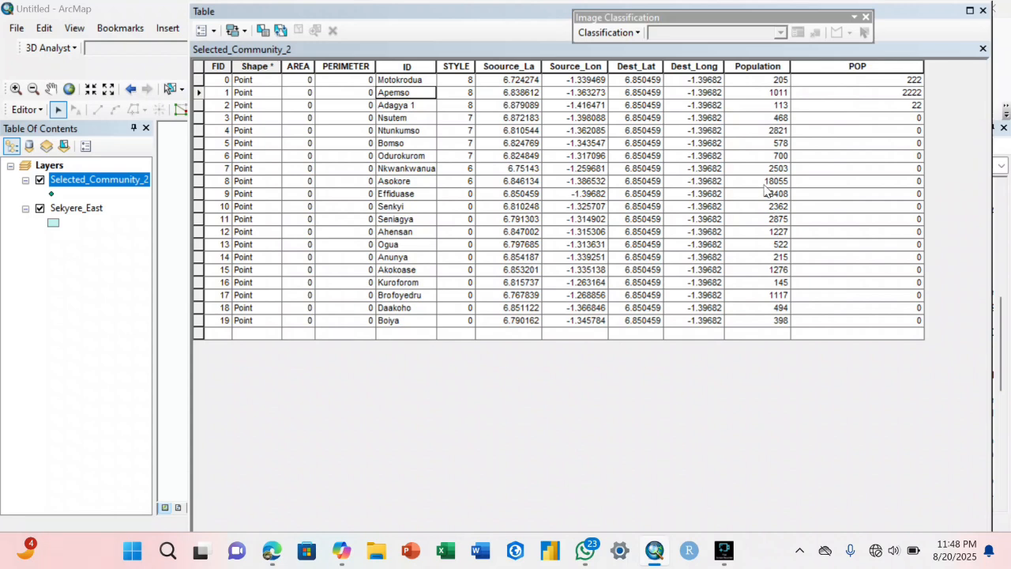
pyautogui.click(850, 65)
pyautogui.rightClick(850, 65)
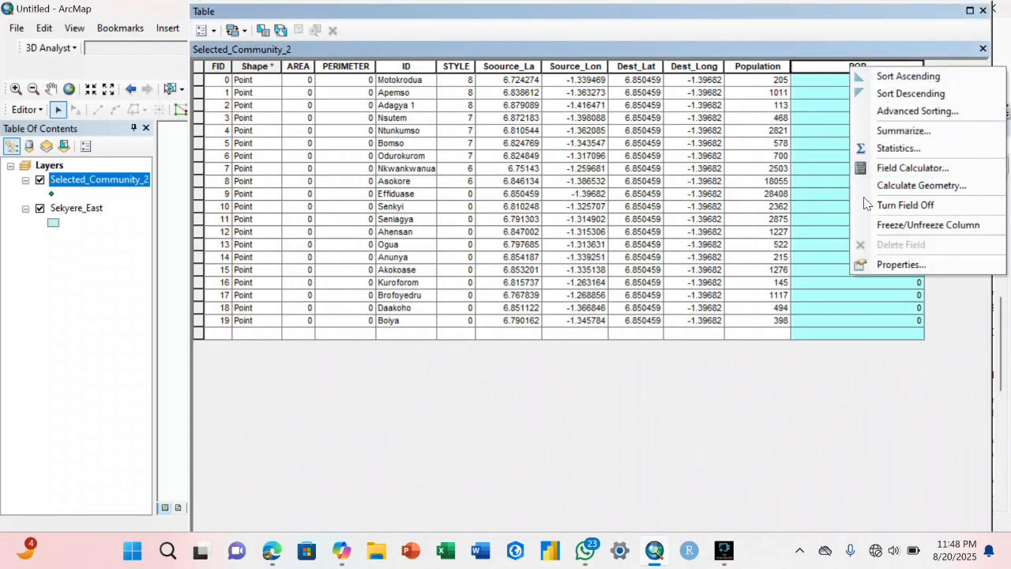
pyautogui.click(941, 36)
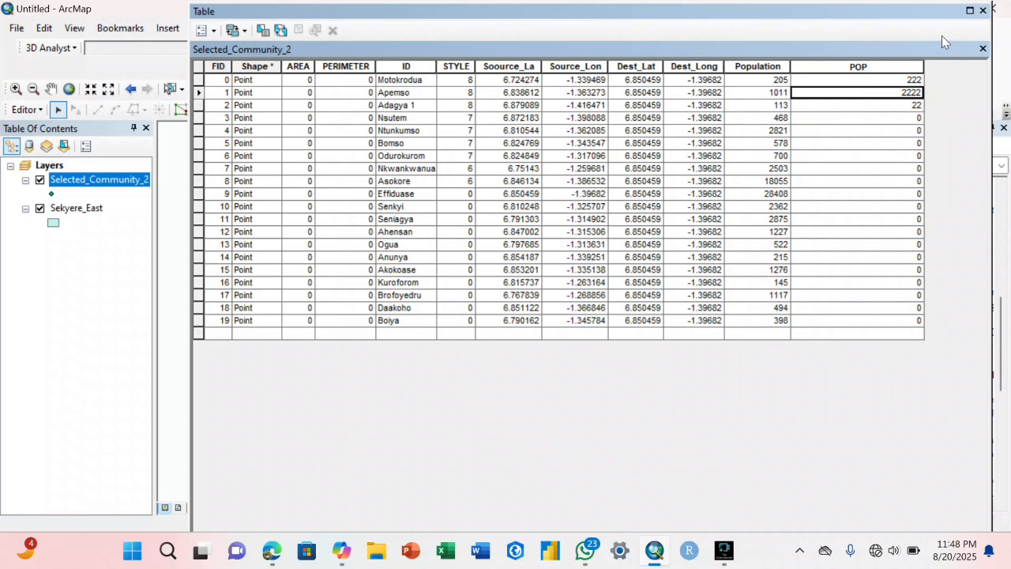
# Step: Close the Selected_Community_2 attribute table and stop the edit session, answering the prompt about saving edits
pyautogui.click(982, 48)
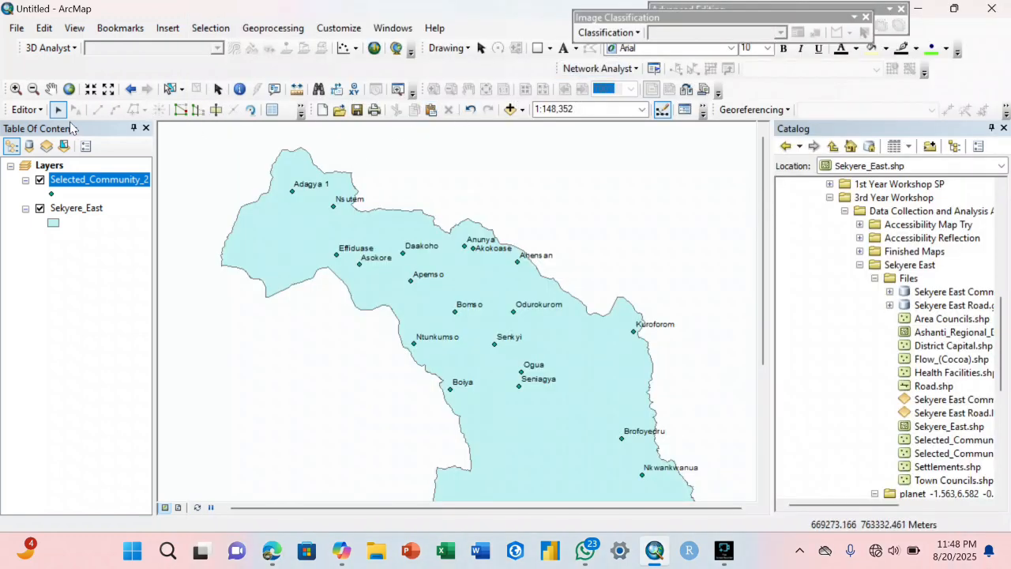
pyautogui.click(26, 109)
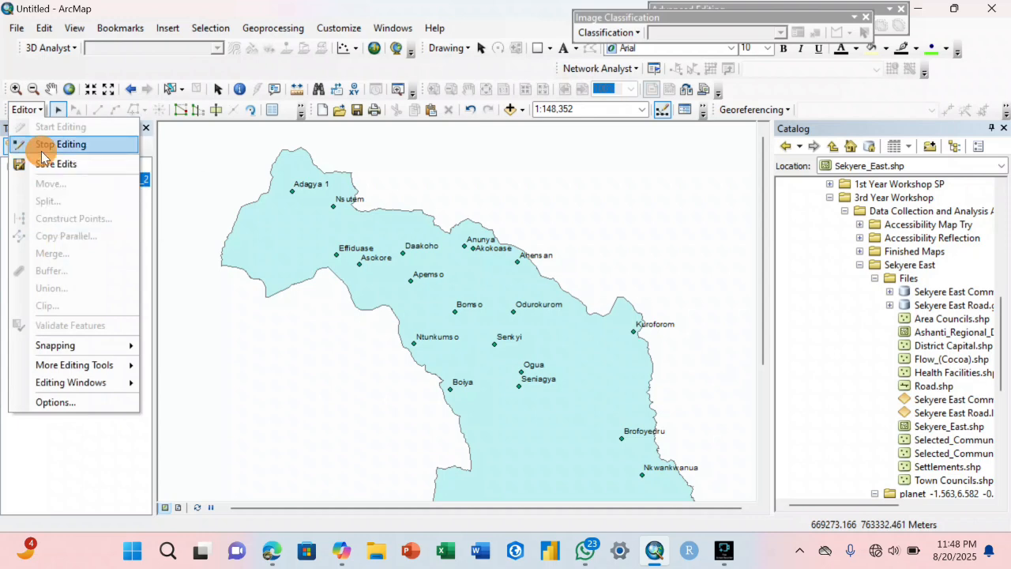
pyautogui.click(59, 143)
pyautogui.click(516, 323)
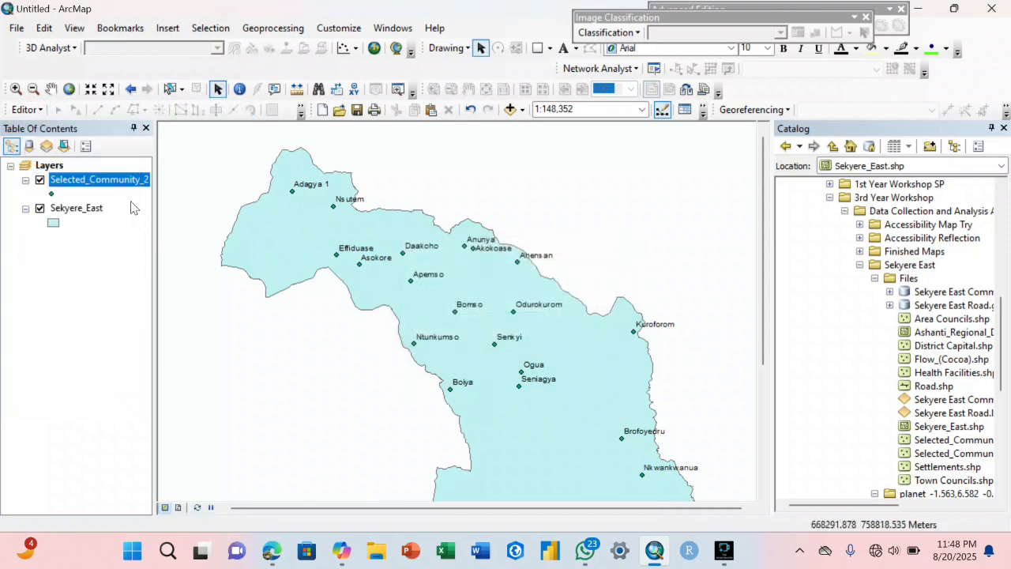
# Step: Reopen the Selected_Community_2 attribute table and delete the POP field
pyautogui.rightClick(109, 175)
pyautogui.click(221, 223)
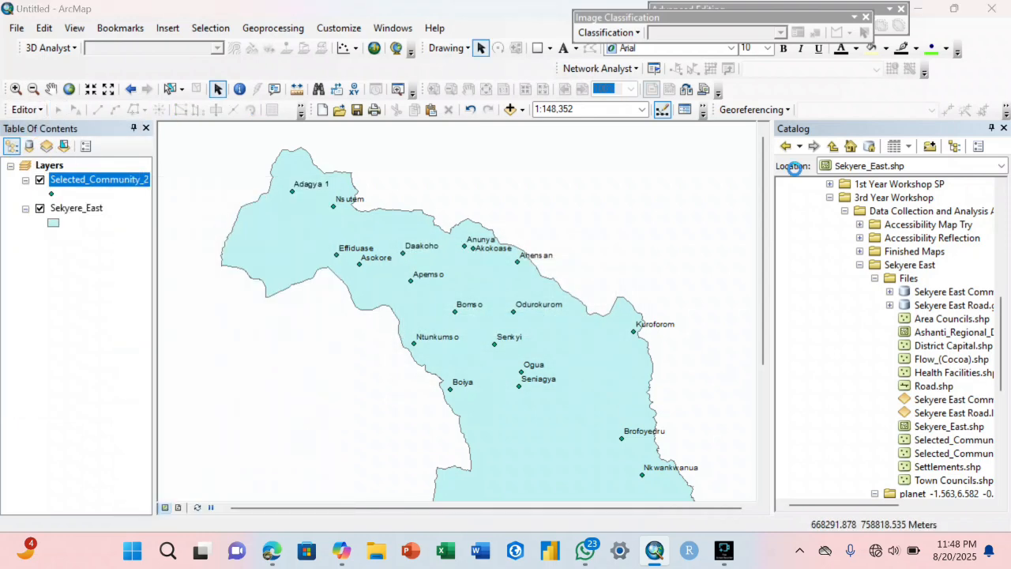
pyautogui.rightClick(817, 66)
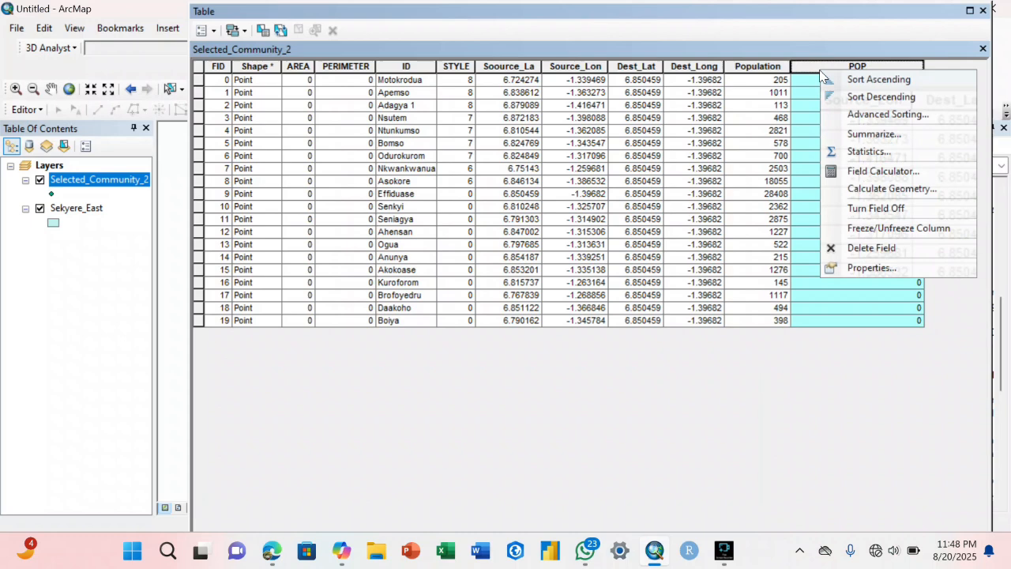
pyautogui.click(860, 247)
pyautogui.click(580, 339)
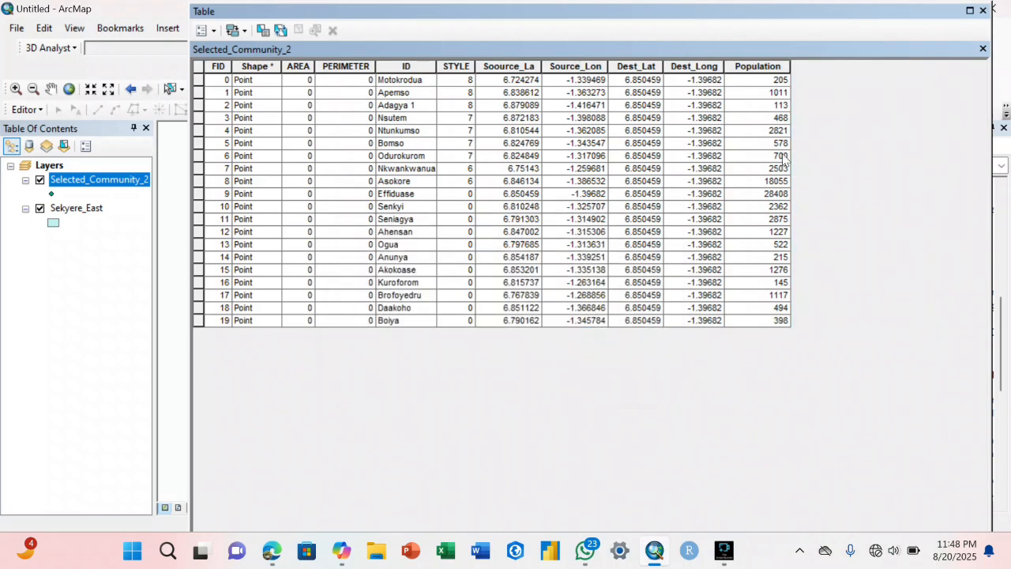
# Step: Check the Population values for Motokrodua, Adagya 1 and Nkwankwanua in the attribute table and close it
pyautogui.click(768, 70)
pyautogui.click(770, 80)
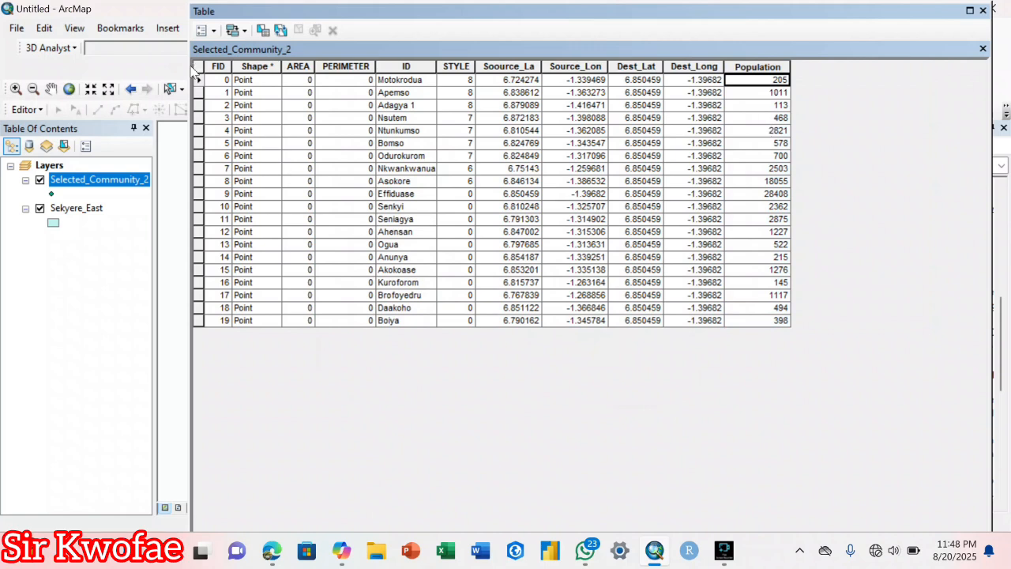
pyautogui.click(391, 105)
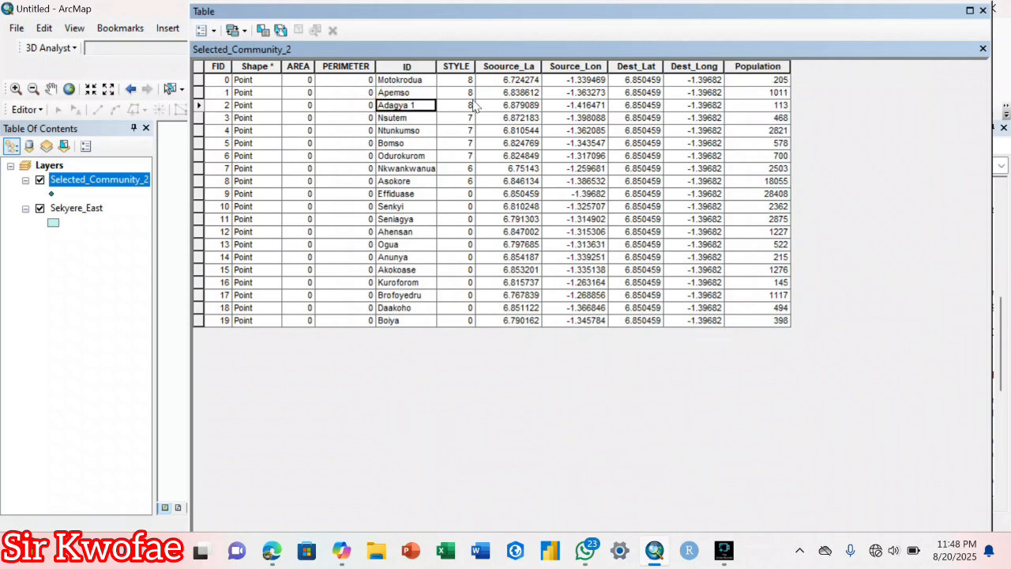
pyautogui.click(780, 105)
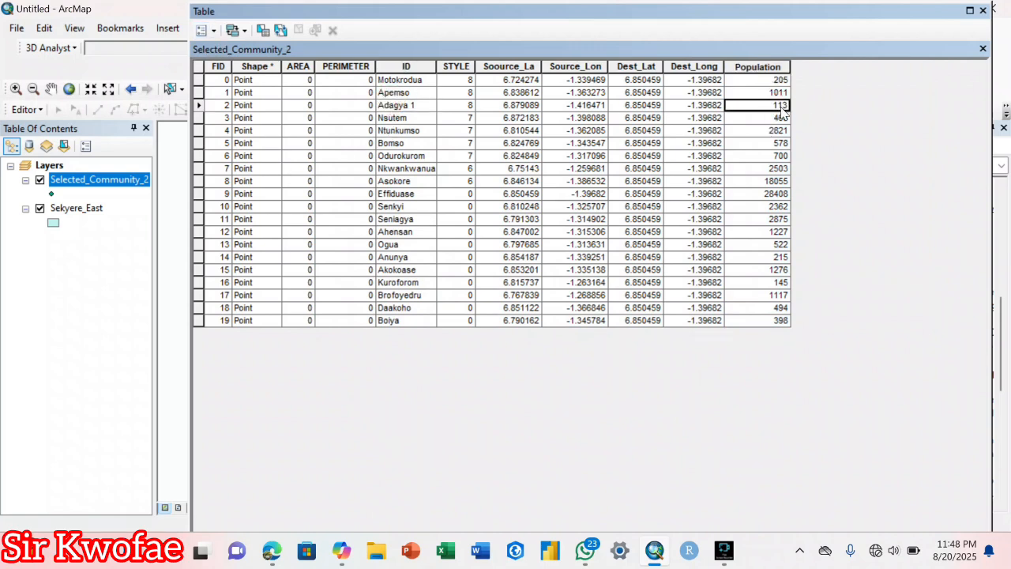
pyautogui.click(404, 168)
pyautogui.click(762, 168)
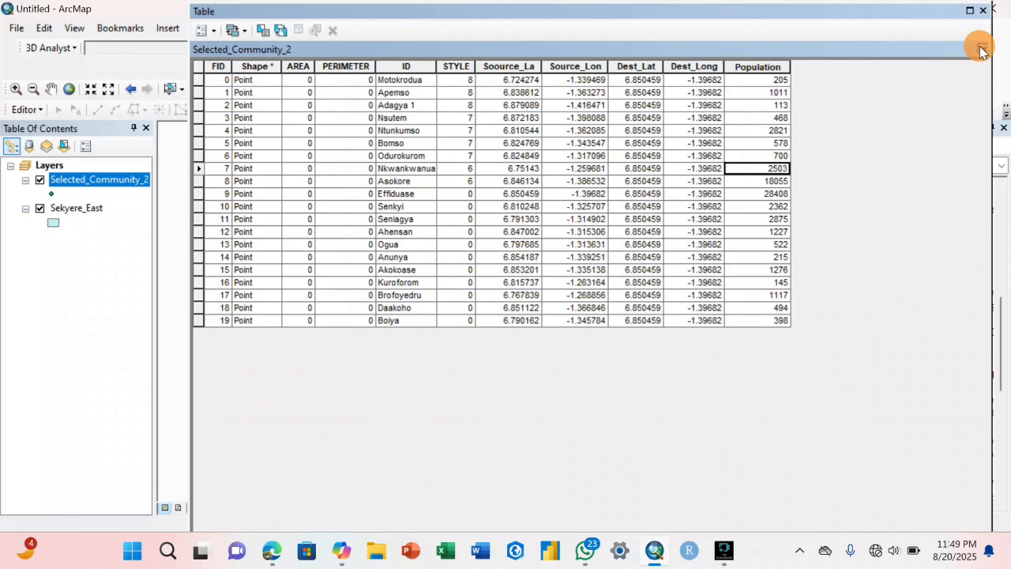
pyautogui.click(983, 10)
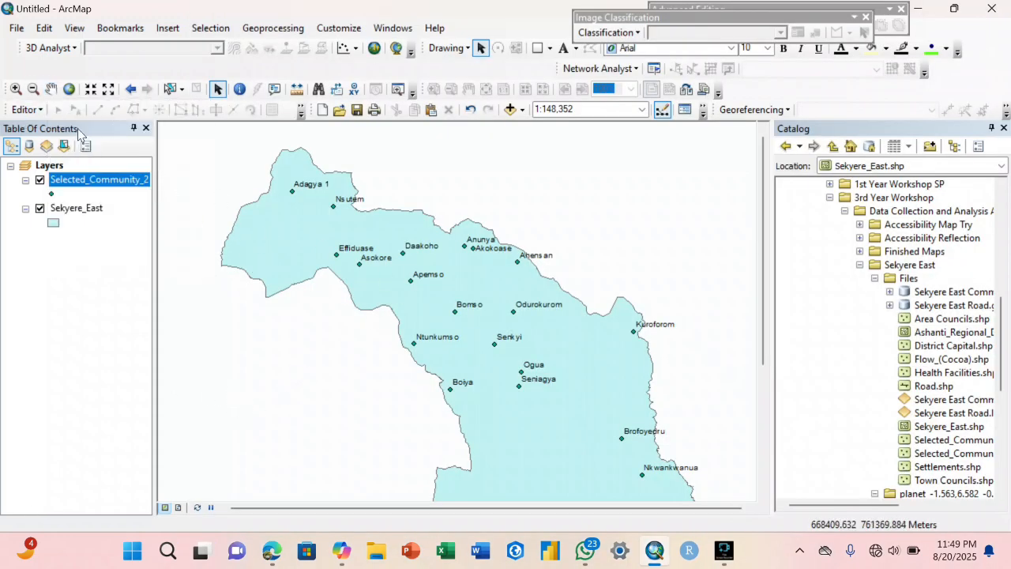
# Step: Symbolize the Selected_Community_2 layer with graduated colors based on the Population field and apply it to the map
pyautogui.click(50, 88)
pyautogui.moveTo(342, 230); pyautogui.dragTo(417, 219)
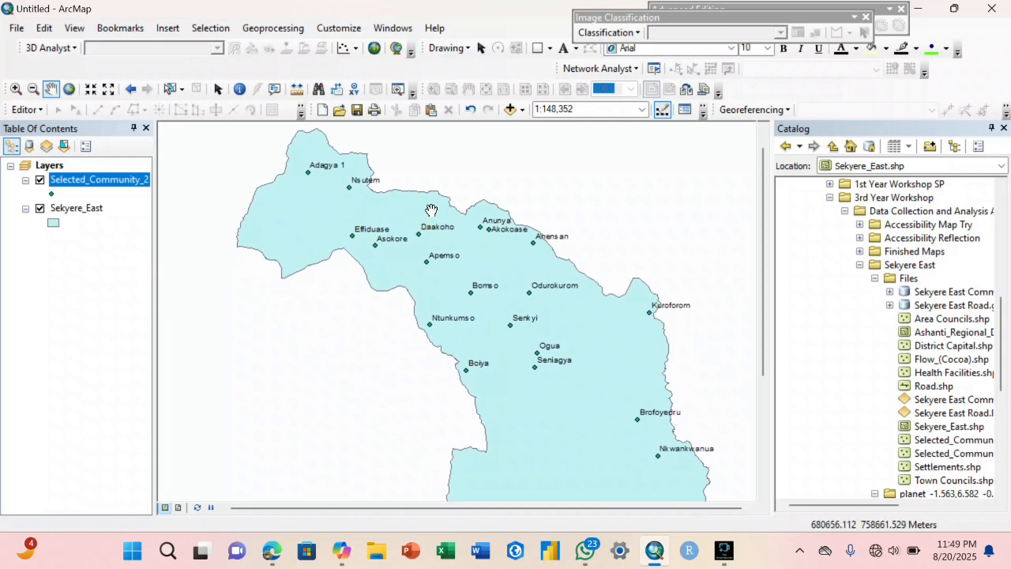
pyautogui.rightClick(121, 181)
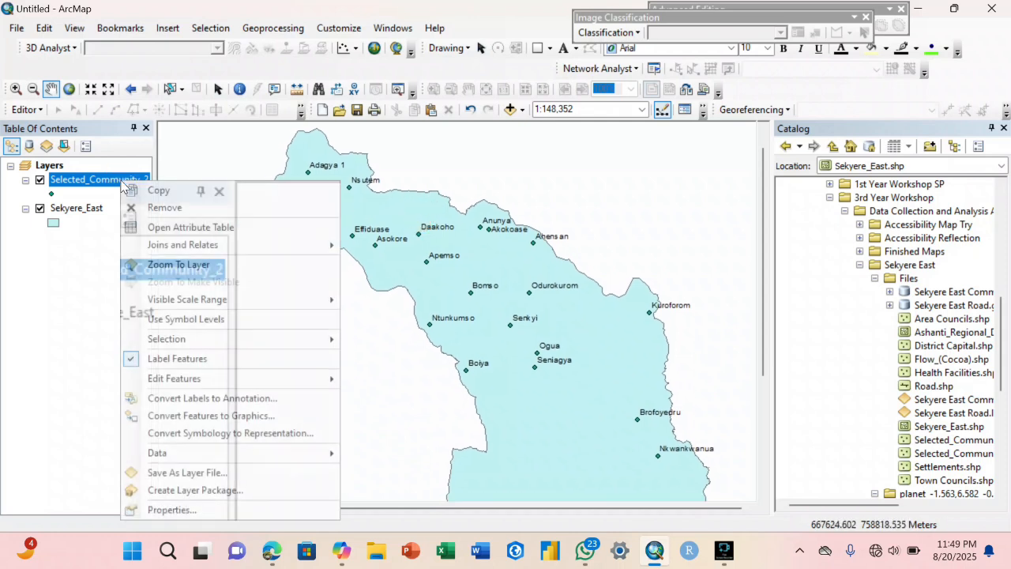
pyautogui.click(202, 509)
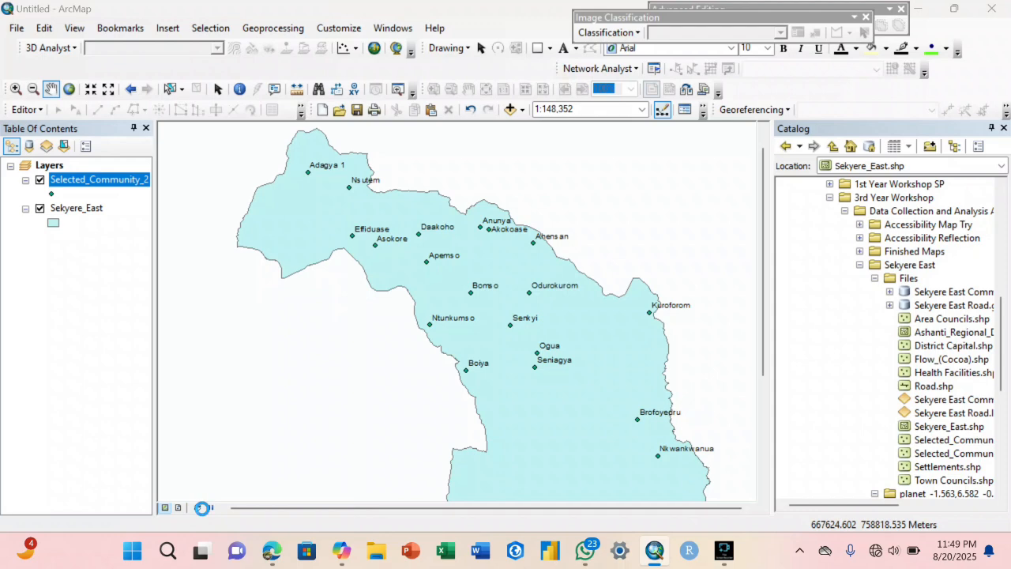
pyautogui.click(426, 83)
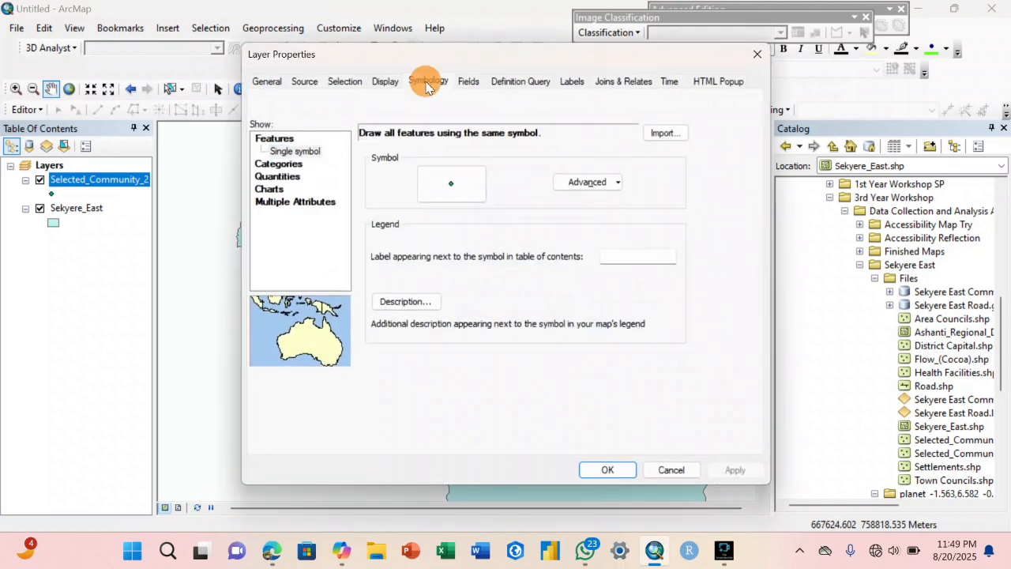
pyautogui.click(282, 178)
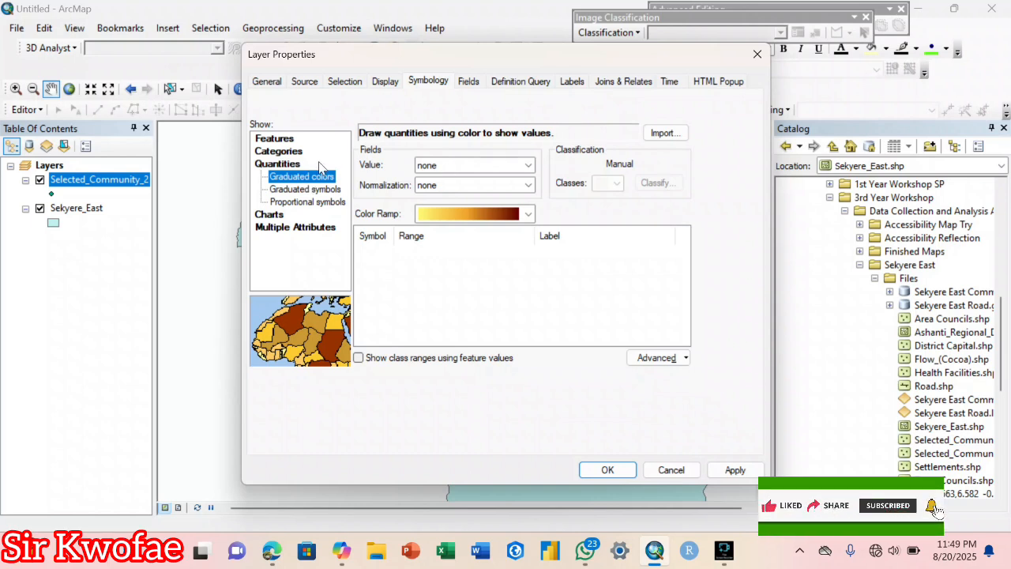
pyautogui.click(527, 165)
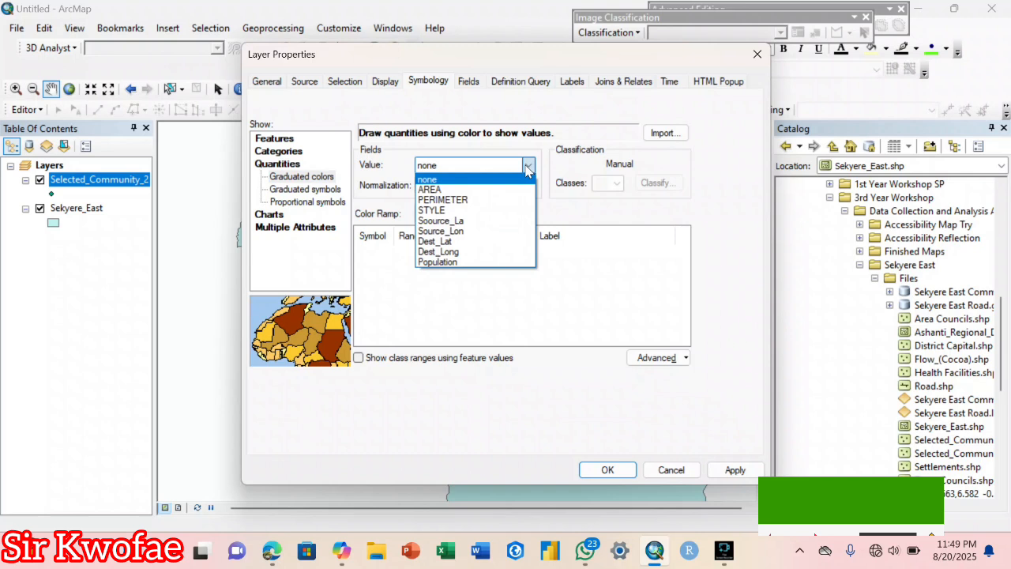
pyautogui.click(428, 262)
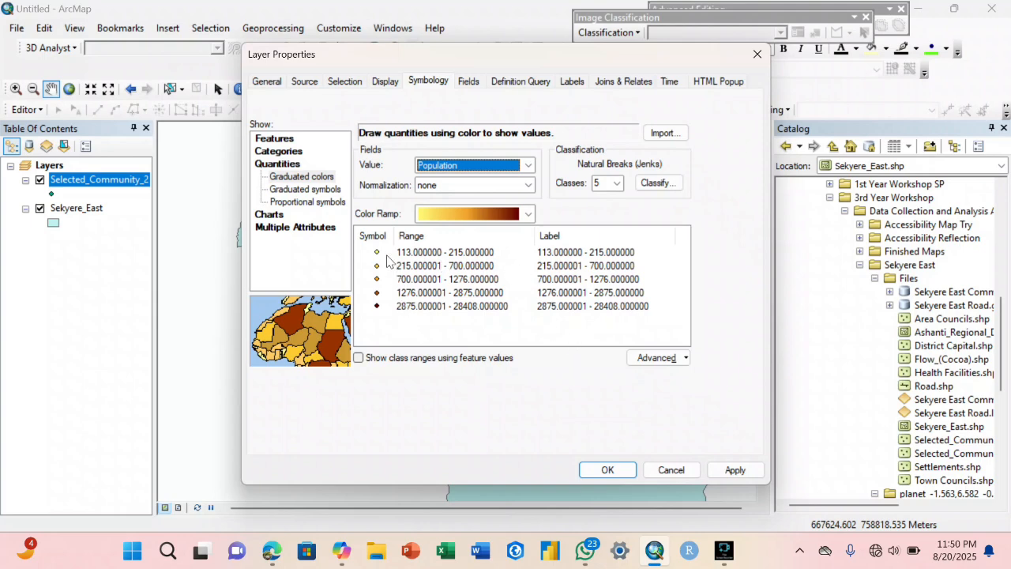
pyautogui.click(606, 470)
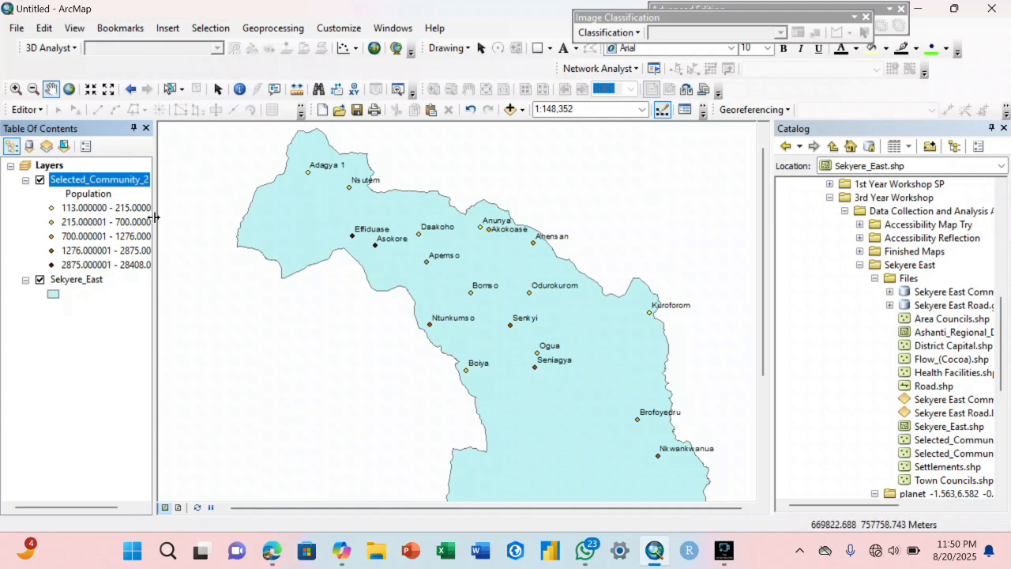
# Step: In the Selected_Community_2 layer's symbology, set the symbol size of the lowest population class (113 - 215) to 14
pyautogui.rightClick(99, 181)
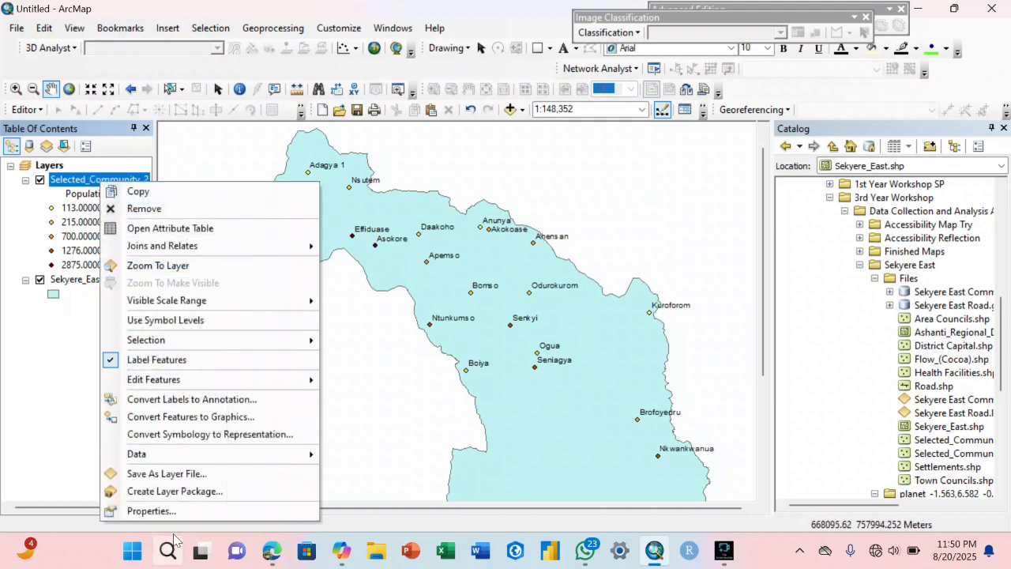
pyautogui.click(163, 510)
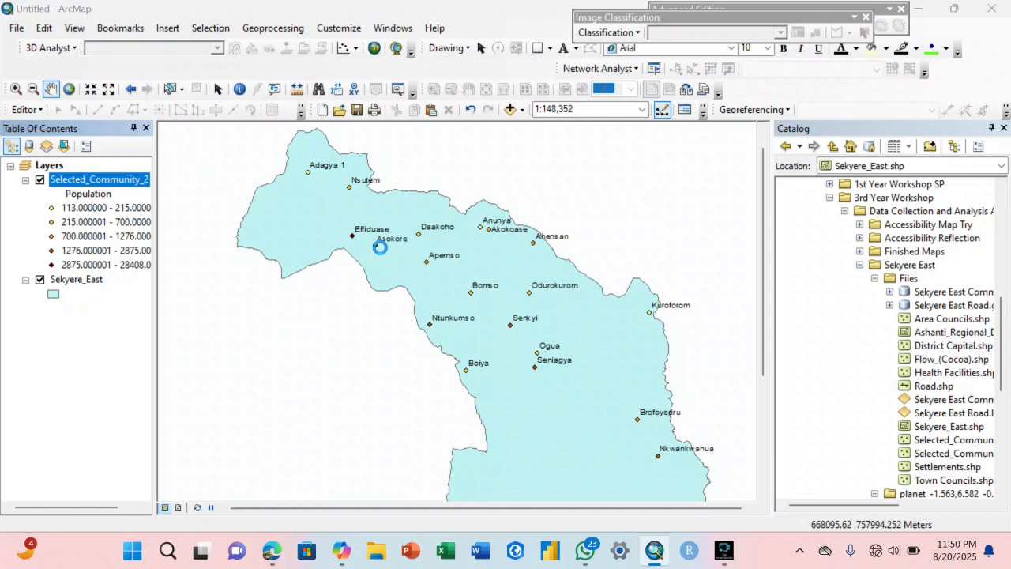
pyautogui.doubleClick(376, 252)
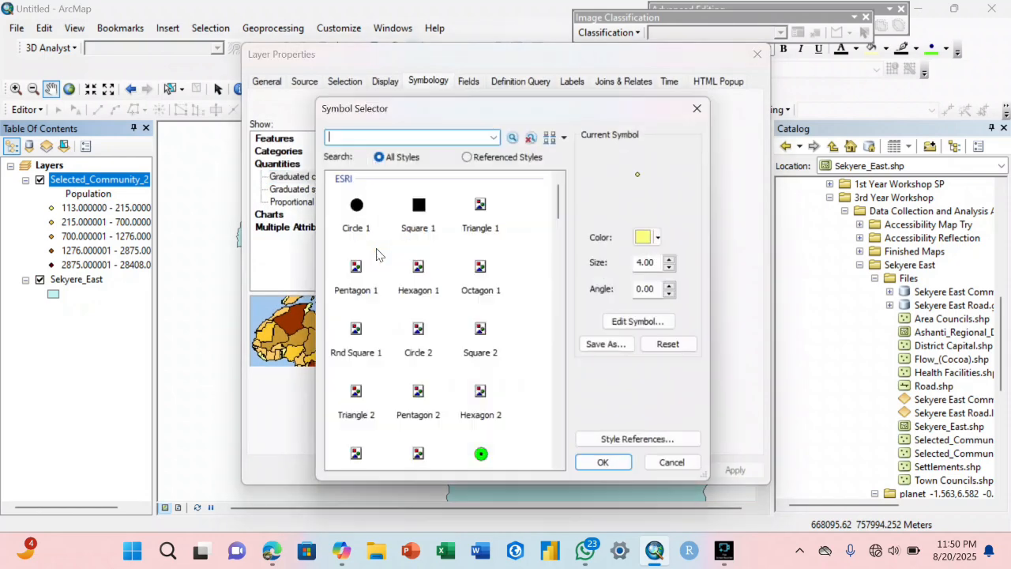
pyautogui.click(673, 260)
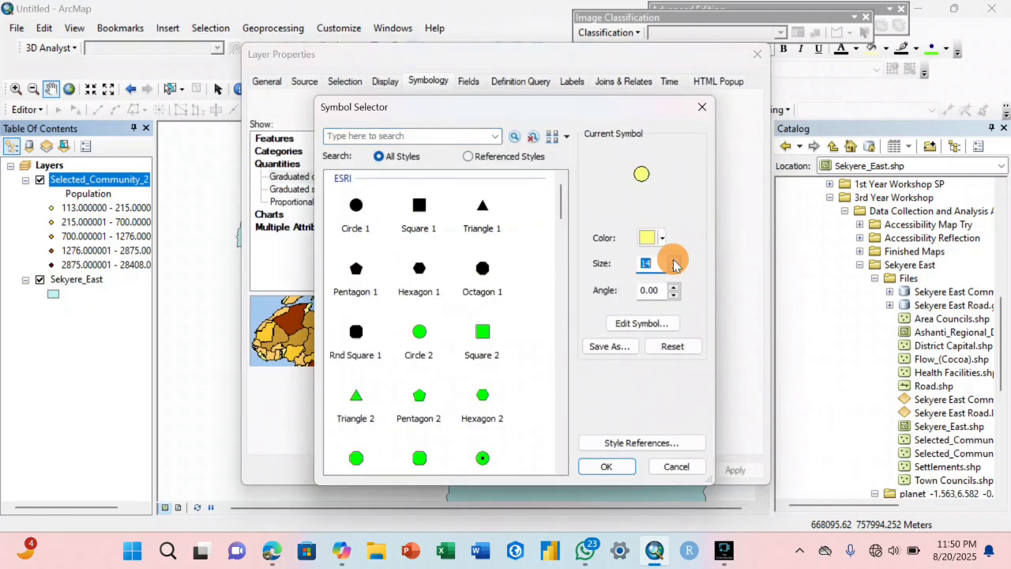
pyautogui.click(619, 469)
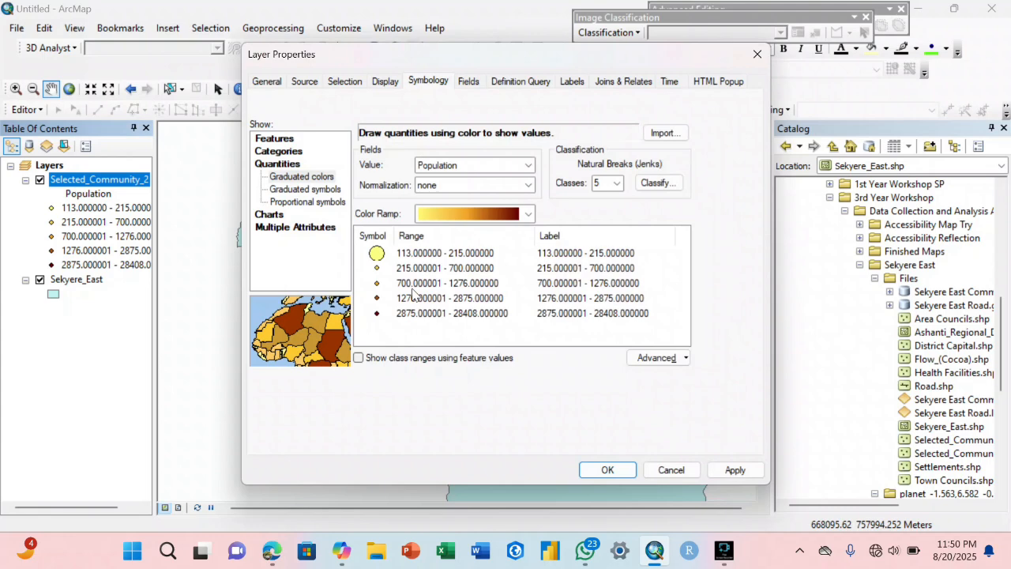
# Step: Enlarge the symbol of the second population class (215 - 700) to match the lowest class, discarding the accidental Pentagon 1 choice
pyautogui.doubleClick(377, 269)
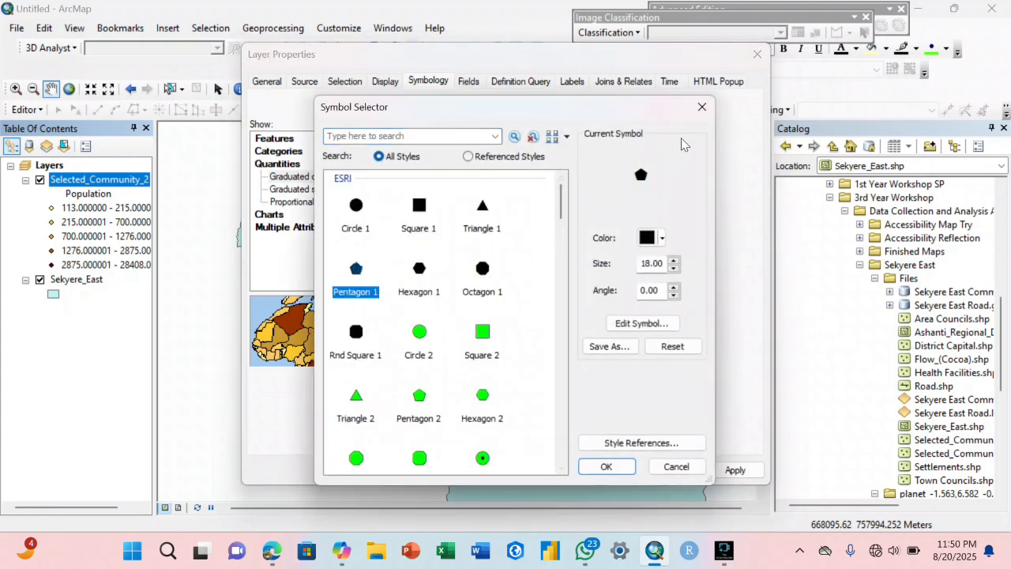
pyautogui.click(701, 107)
pyautogui.doubleClick(387, 272)
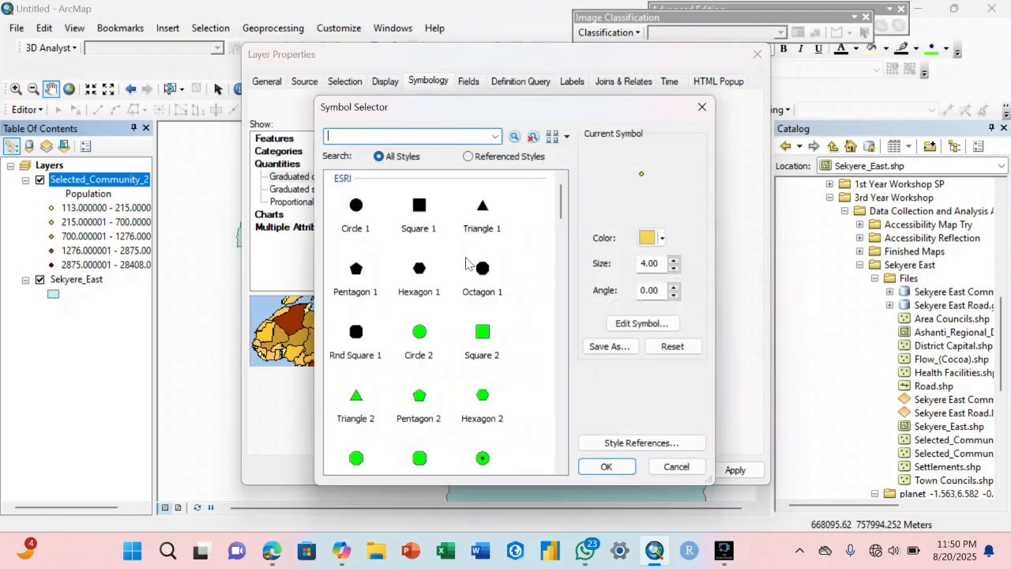
pyautogui.click(672, 260)
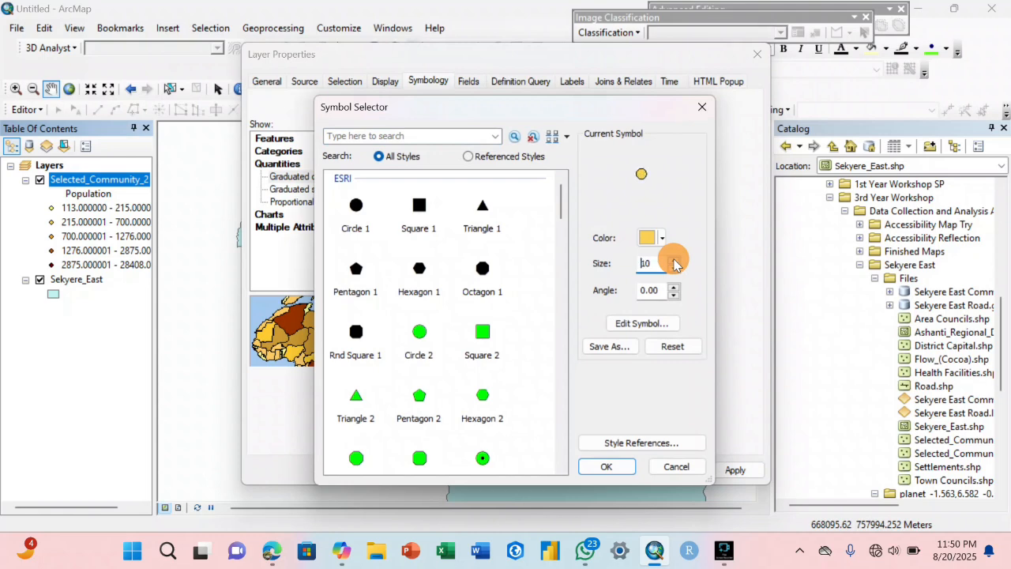
pyautogui.click(673, 261)
pyautogui.click(607, 466)
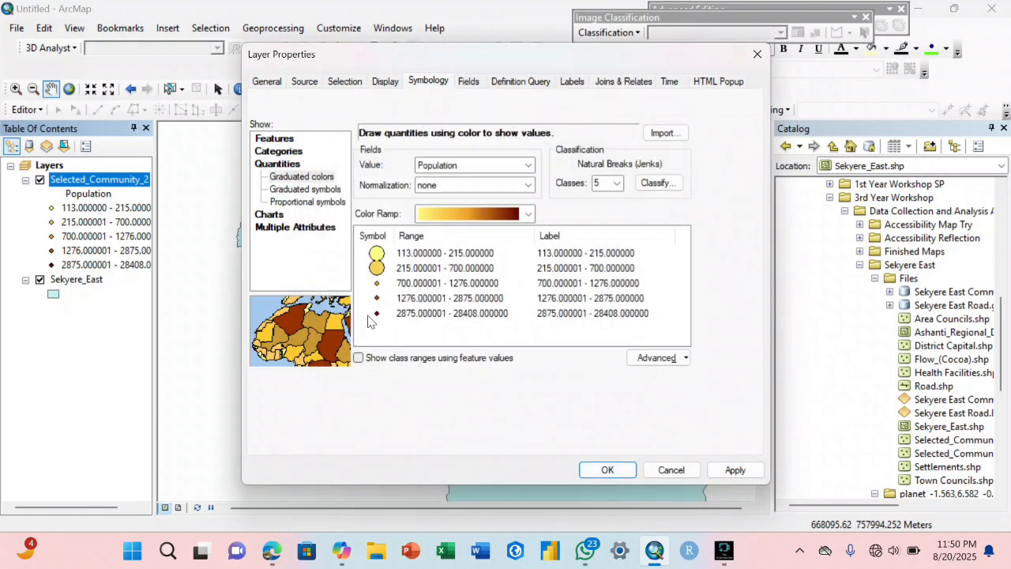
# Step: Set the symbol size of the third population class (700 - 1276) to 14
pyautogui.doubleClick(379, 286)
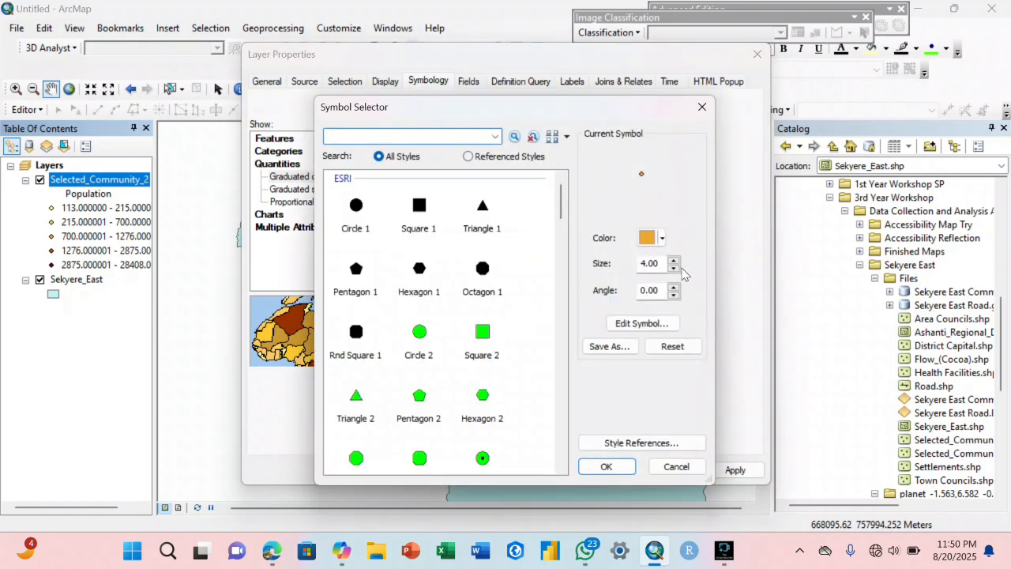
pyautogui.click(673, 260)
pyautogui.click(676, 262)
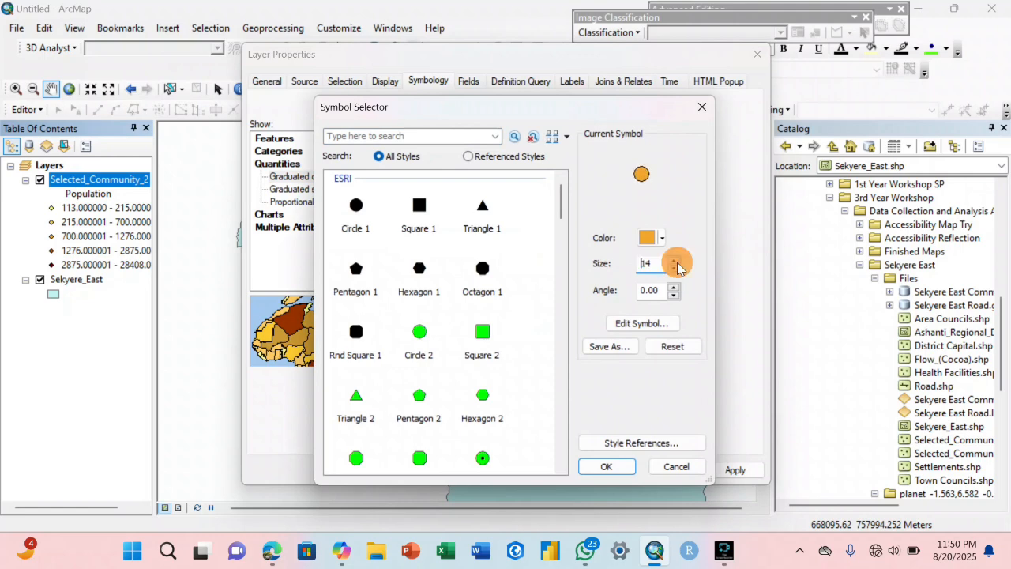
pyautogui.click(619, 465)
# Step: Enlarge the symbol of the fourth population class (1276 - 2875) to match the classes below it
pyautogui.doubleClick(377, 298)
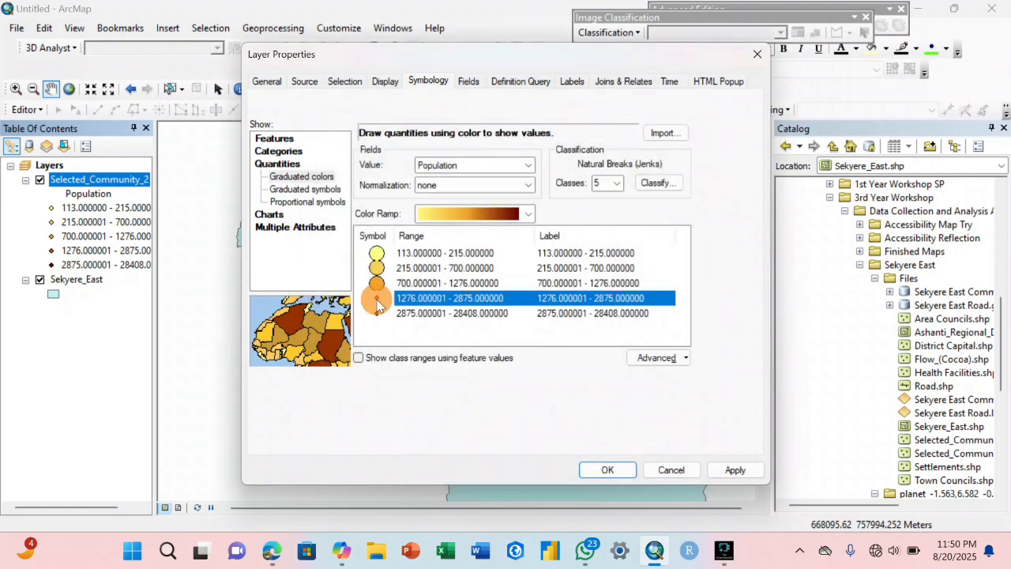
pyautogui.click(675, 261)
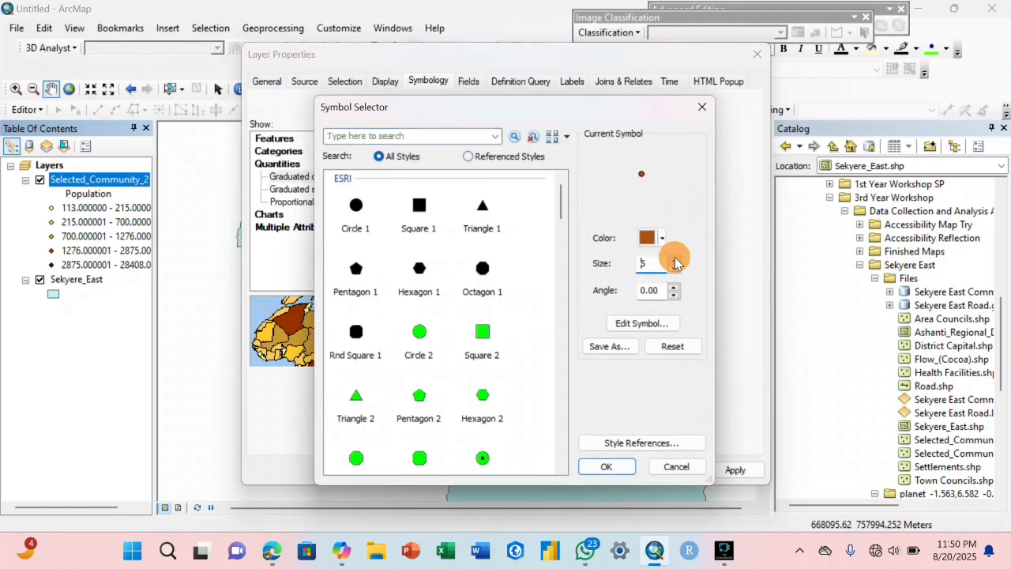
pyautogui.click(675, 262)
pyautogui.click(605, 466)
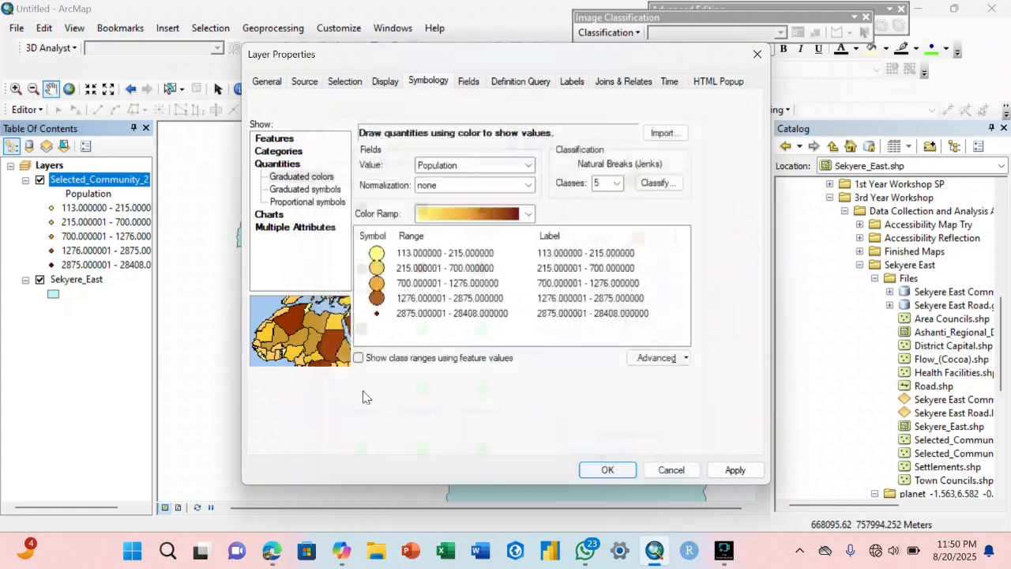
# Step: Enlarge the symbol of the highest population class (2875 - 28408) to match the other classes and apply the symbology to the map
pyautogui.doubleClick(376, 311)
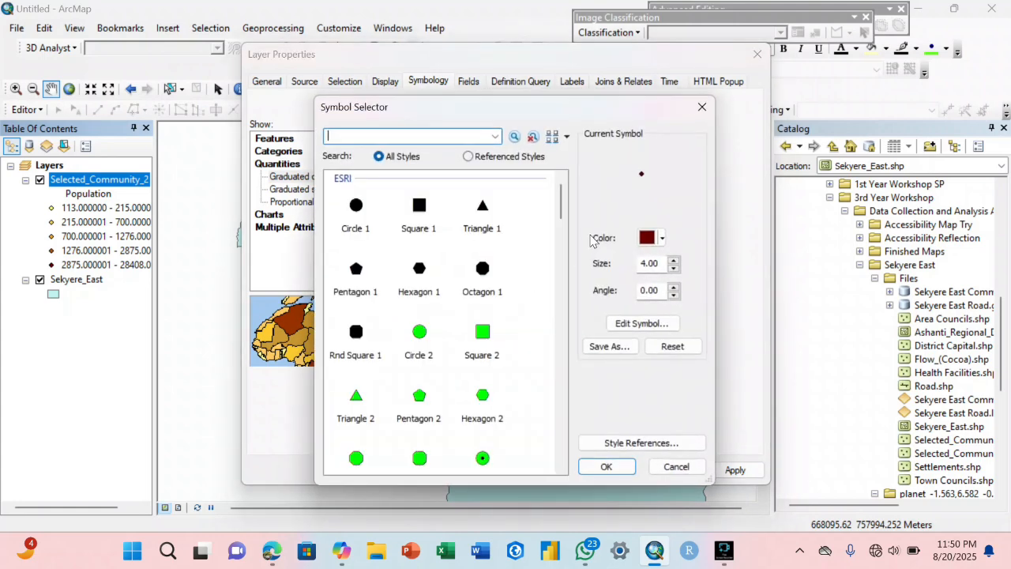
pyautogui.click(675, 261)
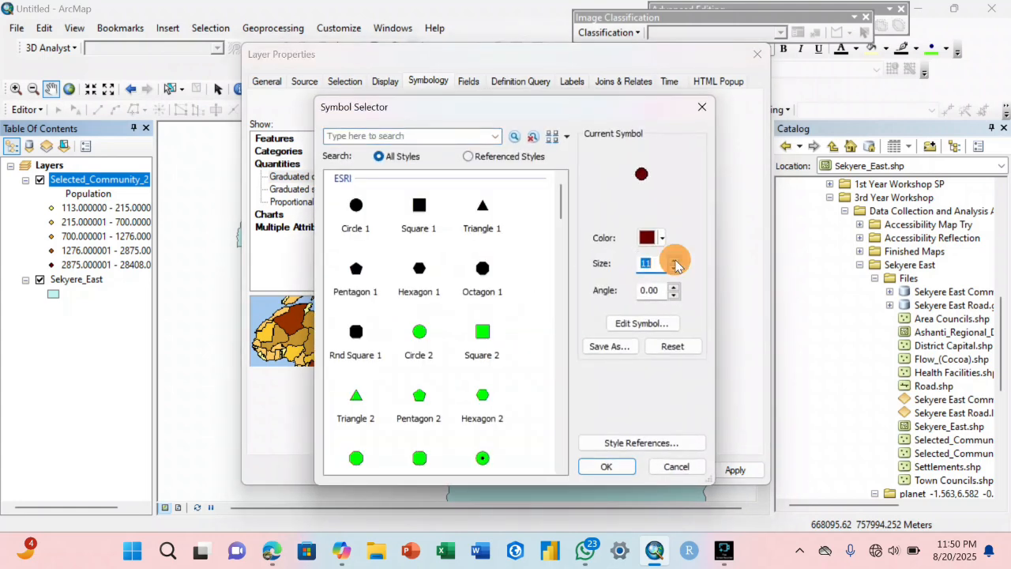
pyautogui.click(674, 260)
pyautogui.click(620, 468)
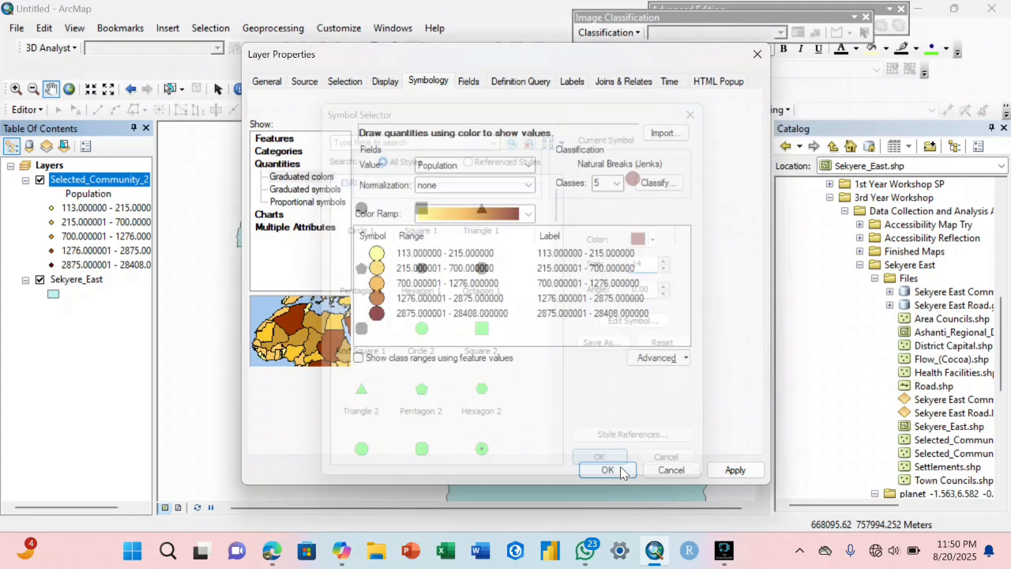
pyautogui.click(594, 472)
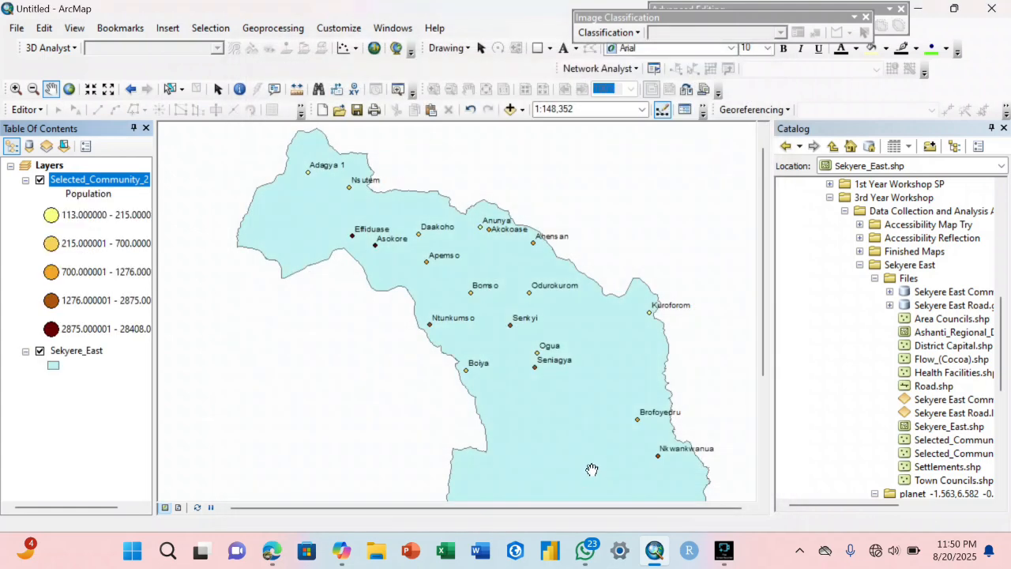
pyautogui.moveTo(435, 345); pyautogui.dragTo(410, 352)
pyautogui.moveTo(395, 319); pyautogui.dragTo(411, 315)
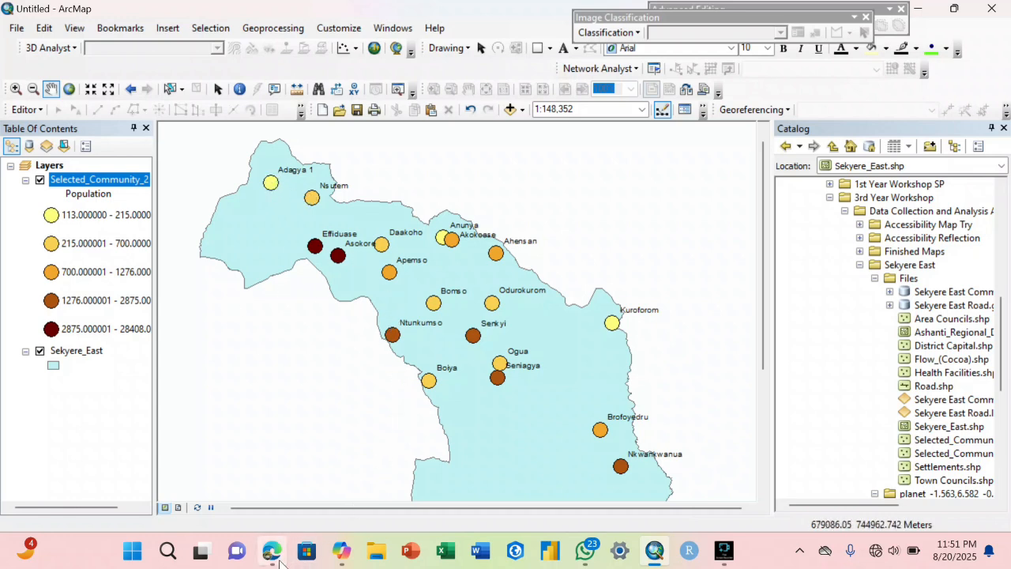
# Step: Examine the Selected_Community_2 attribute table, checking Effiduase's population against the classes on the map
pyautogui.rightClick(87, 179)
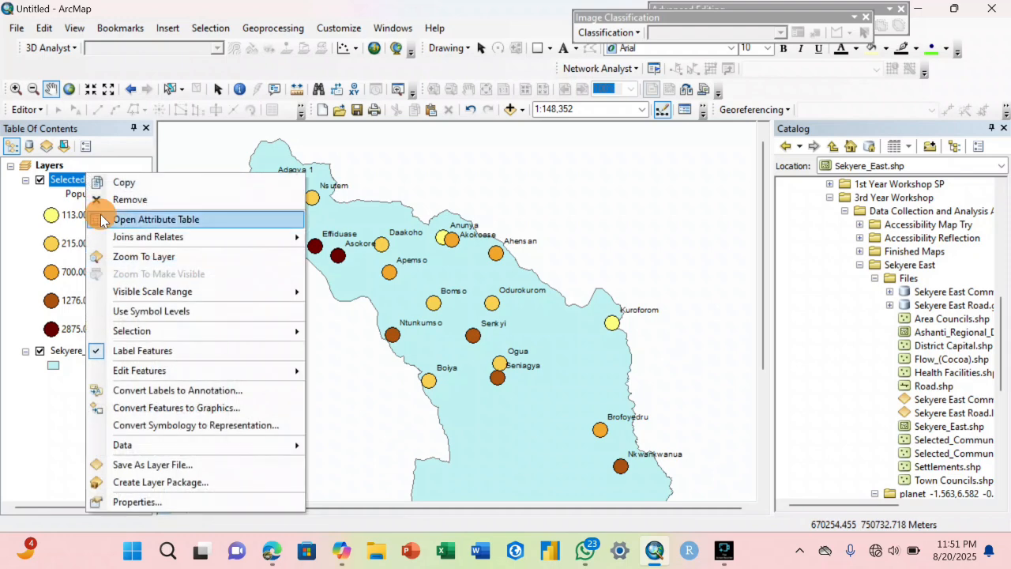
pyautogui.click(154, 219)
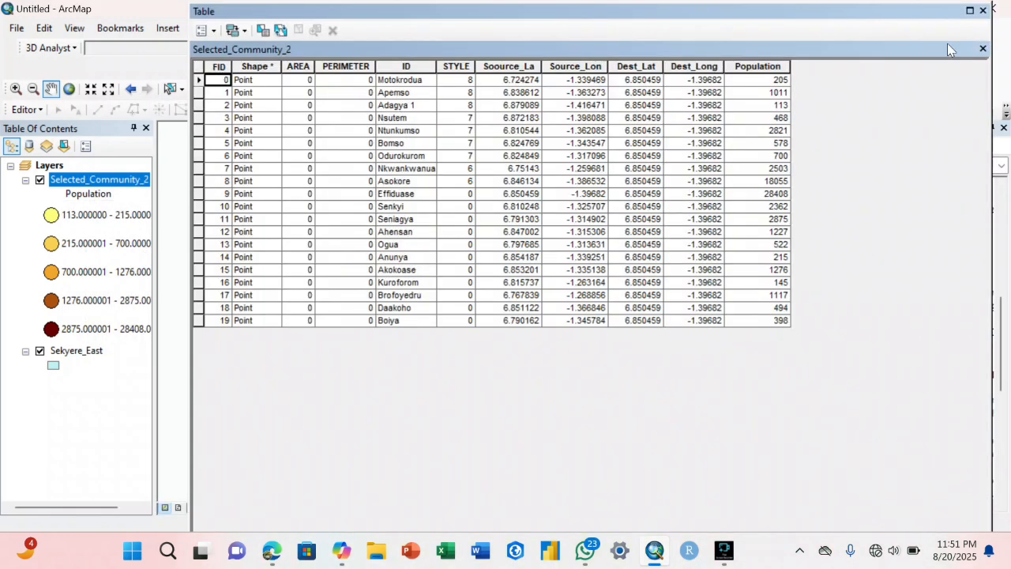
pyautogui.click(982, 49)
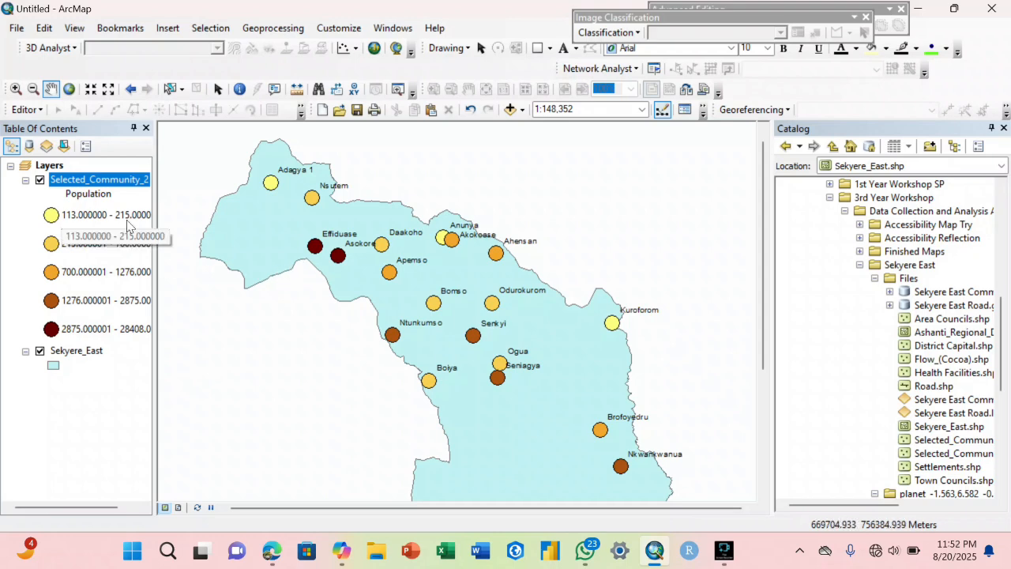
pyautogui.rightClick(113, 184)
pyautogui.click(150, 229)
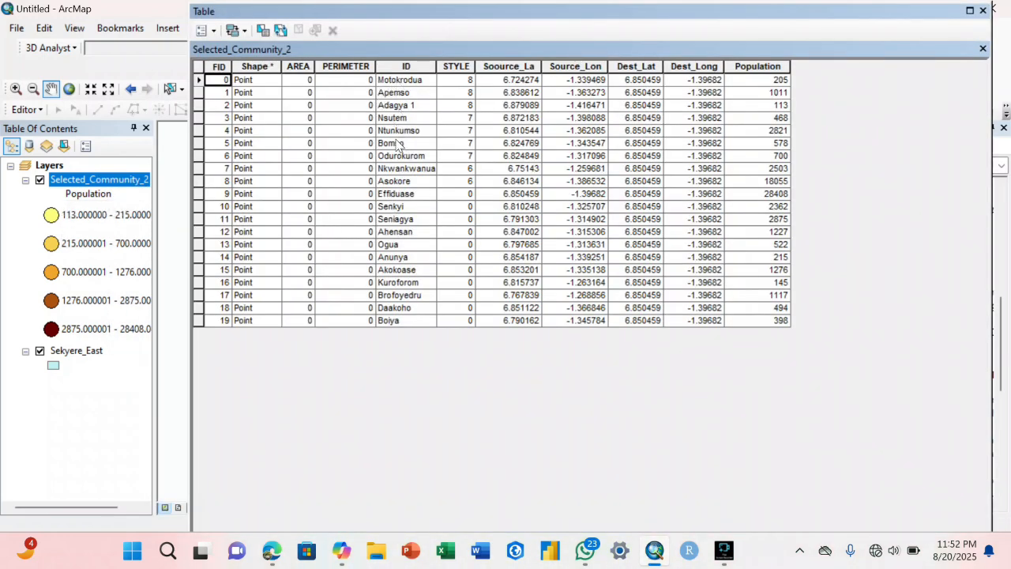
pyautogui.click(395, 197)
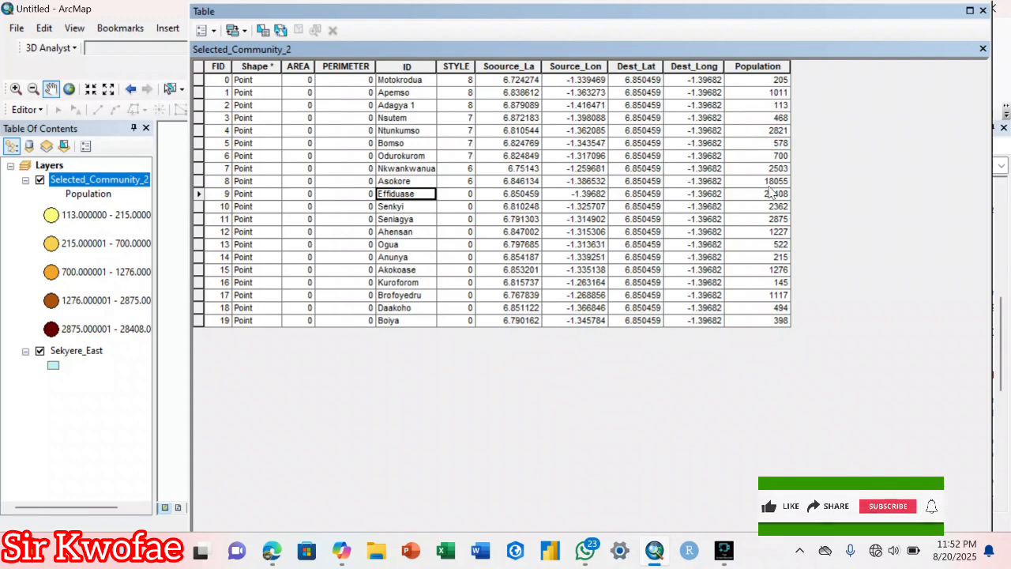
pyautogui.click(770, 198)
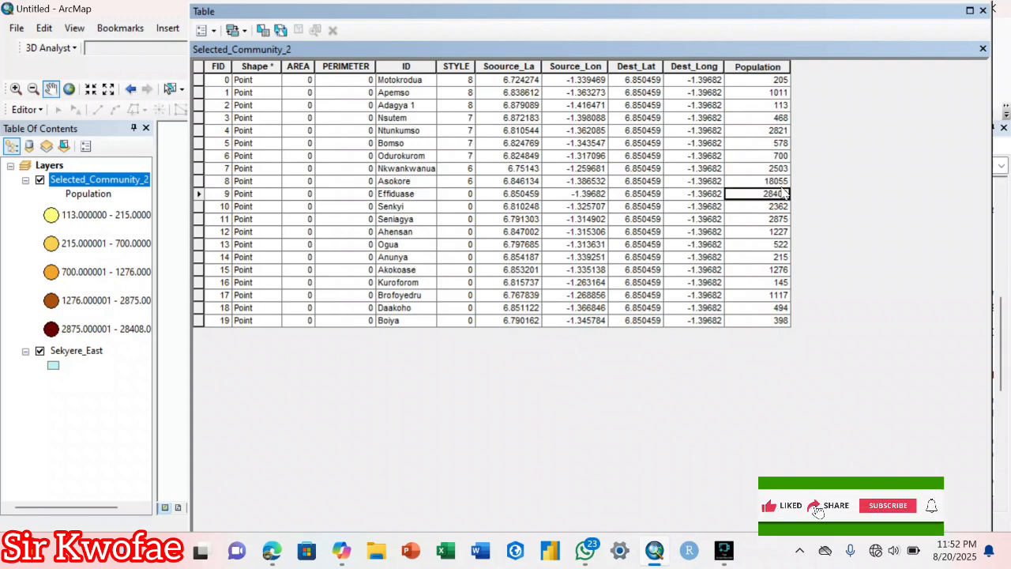
pyautogui.click(983, 50)
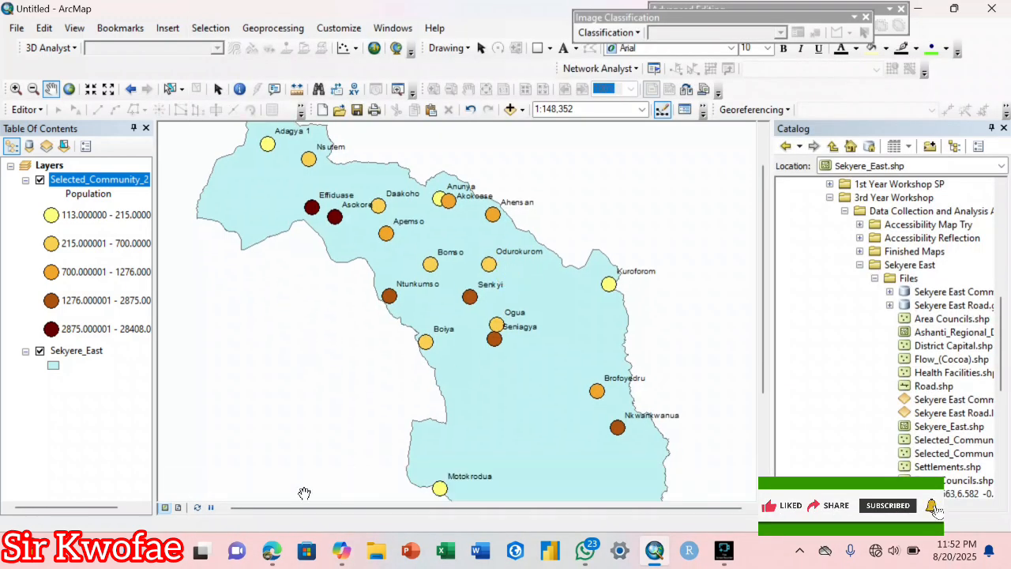
# Step: Switch to the page layout and enlarge the map within its data frame to a scale of 1:125,000
pyautogui.click(179, 509)
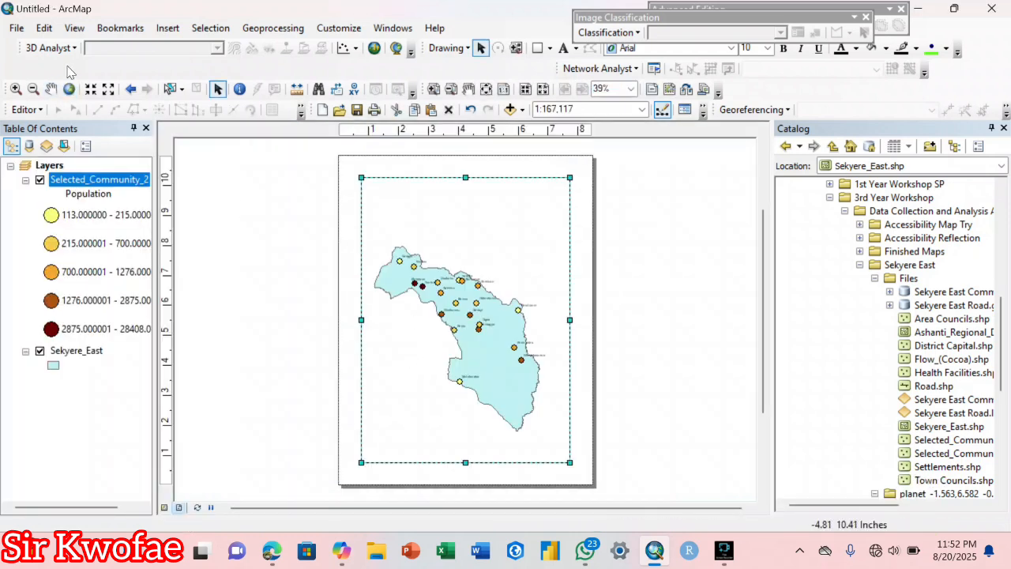
pyautogui.click(104, 90)
pyautogui.click(103, 91)
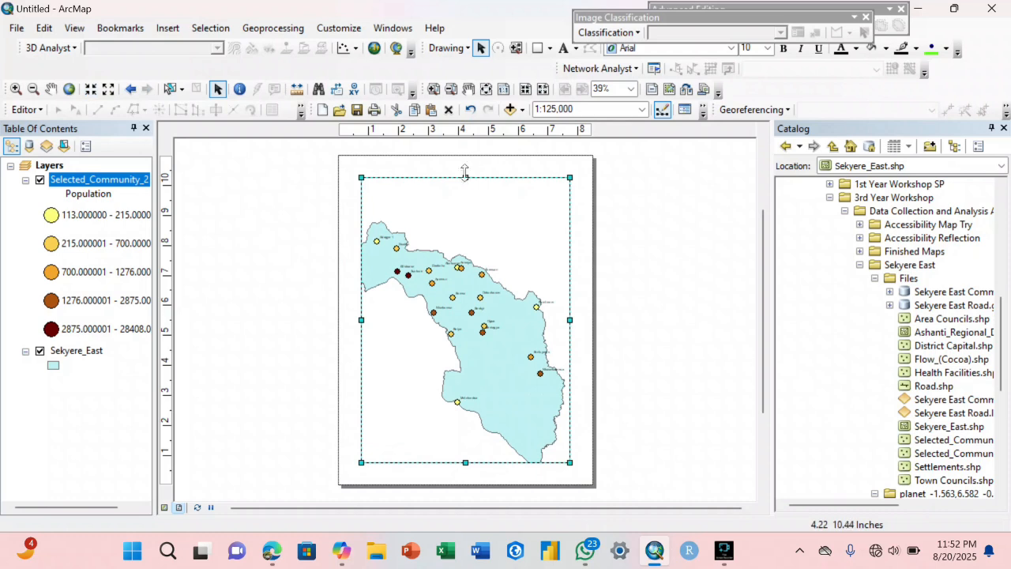
# Step: Stretch the data frame on all four sides towards the page edges and shift the map so the district fits inside
pyautogui.moveTo(466, 177); pyautogui.dragTo(466, 164)
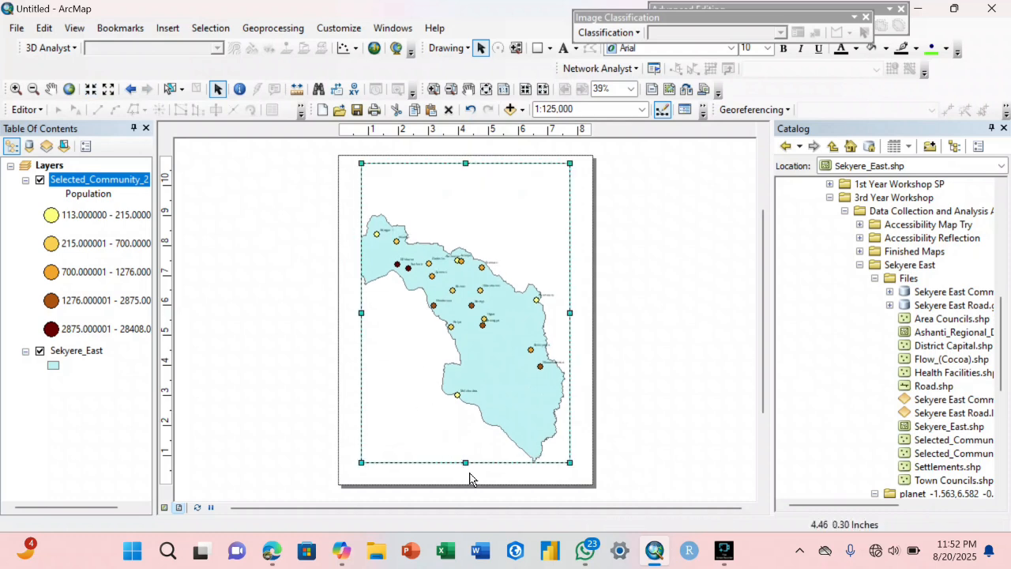
pyautogui.click(466, 463)
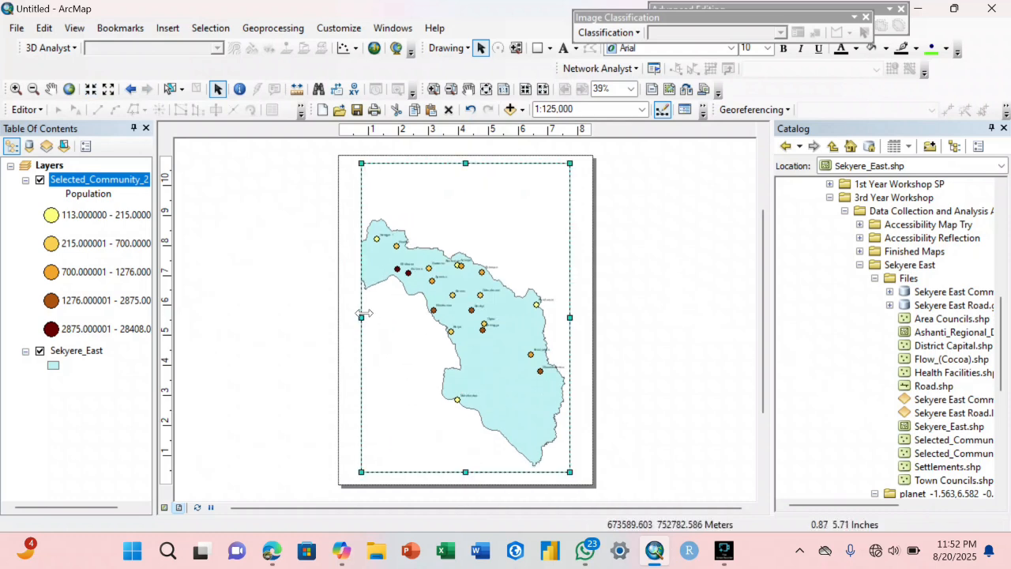
pyautogui.moveTo(361, 313); pyautogui.dragTo(347, 316)
pyautogui.moveTo(569, 318); pyautogui.dragTo(579, 317)
pyautogui.click(51, 88)
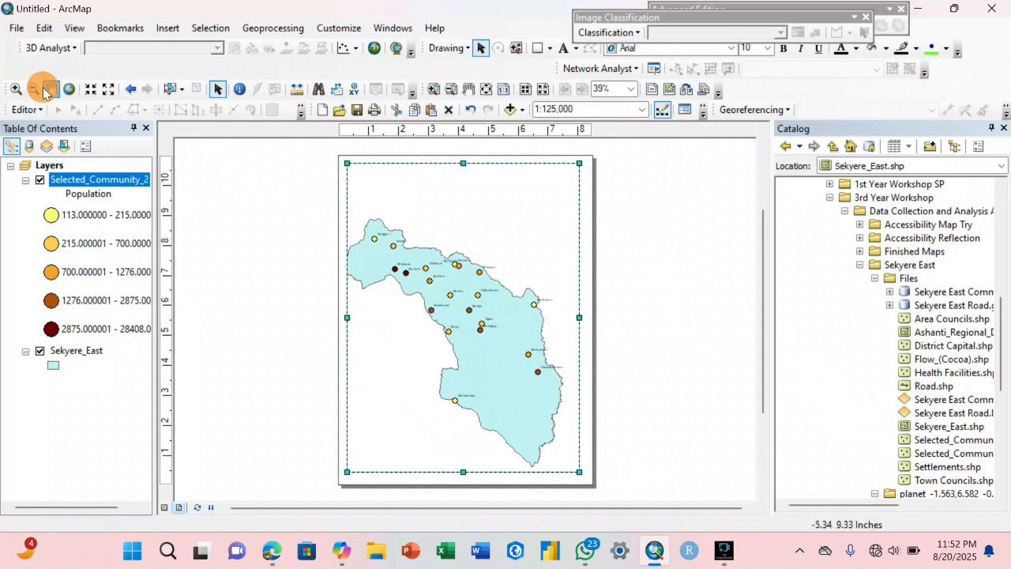
pyautogui.moveTo(442, 234); pyautogui.dragTo(451, 229)
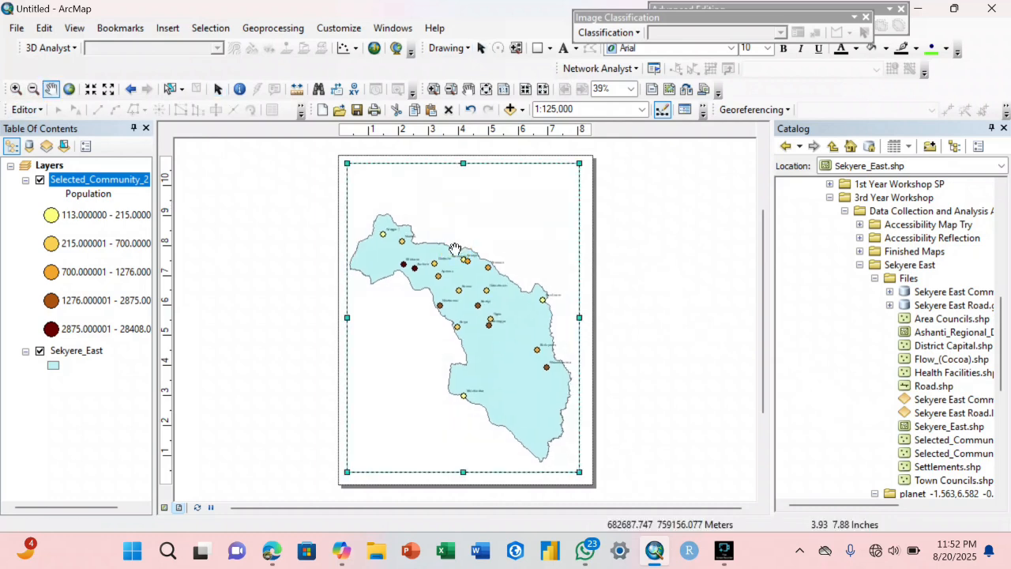
# Step: Set the label text size of the Selected_Community_2 layer to 16
pyautogui.rightClick(77, 181)
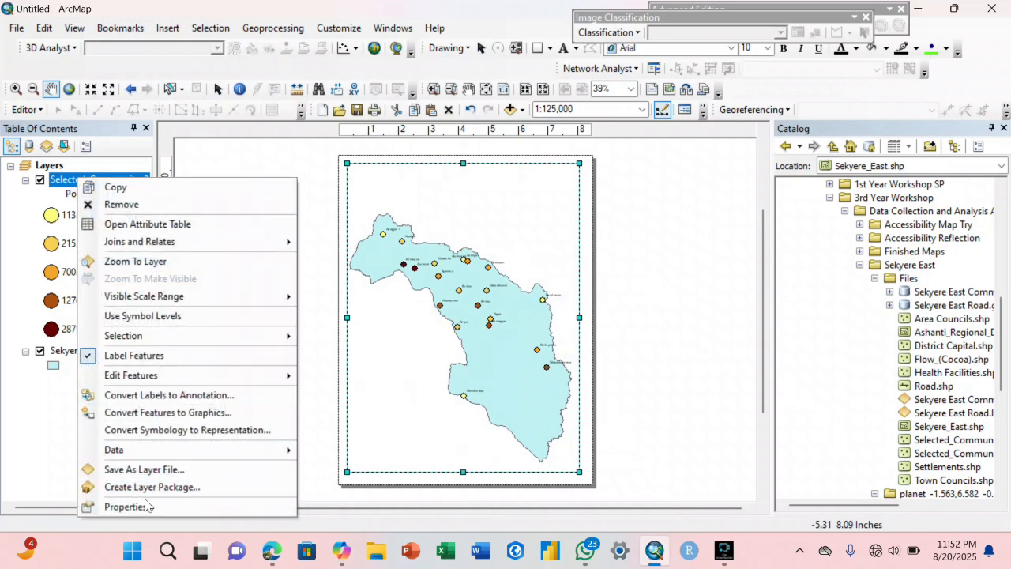
pyautogui.click(142, 505)
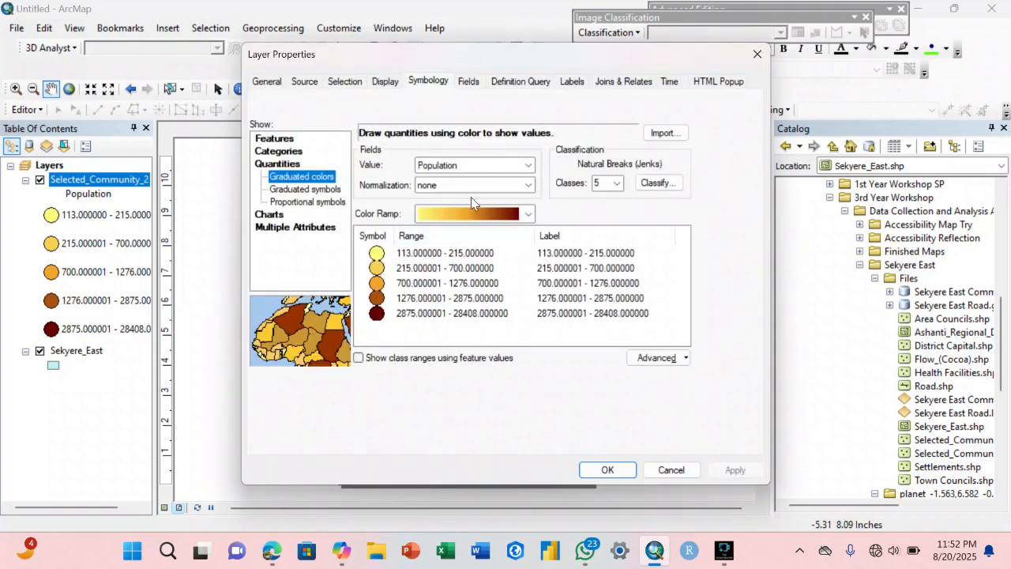
pyautogui.click(572, 81)
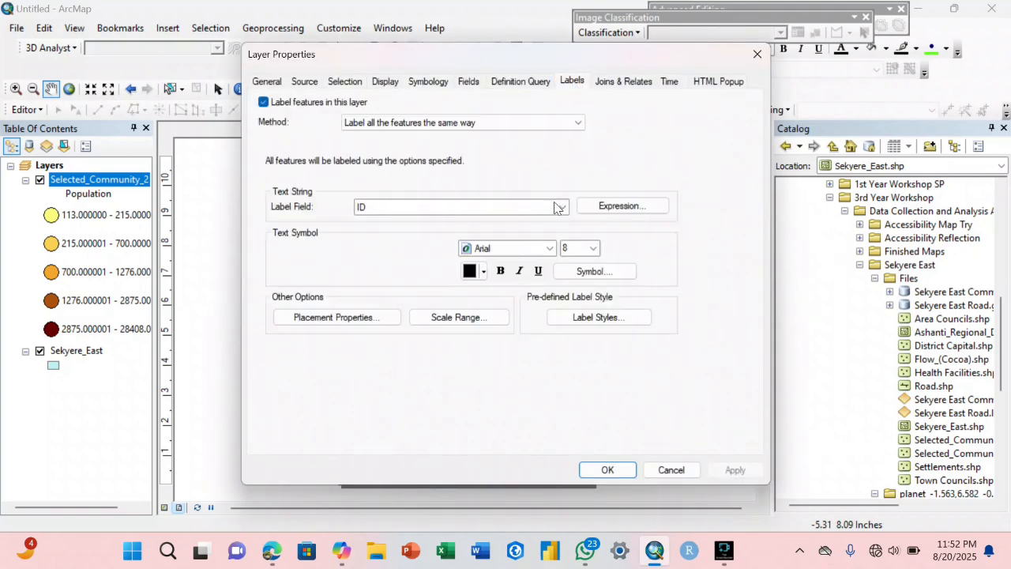
pyautogui.click(592, 248)
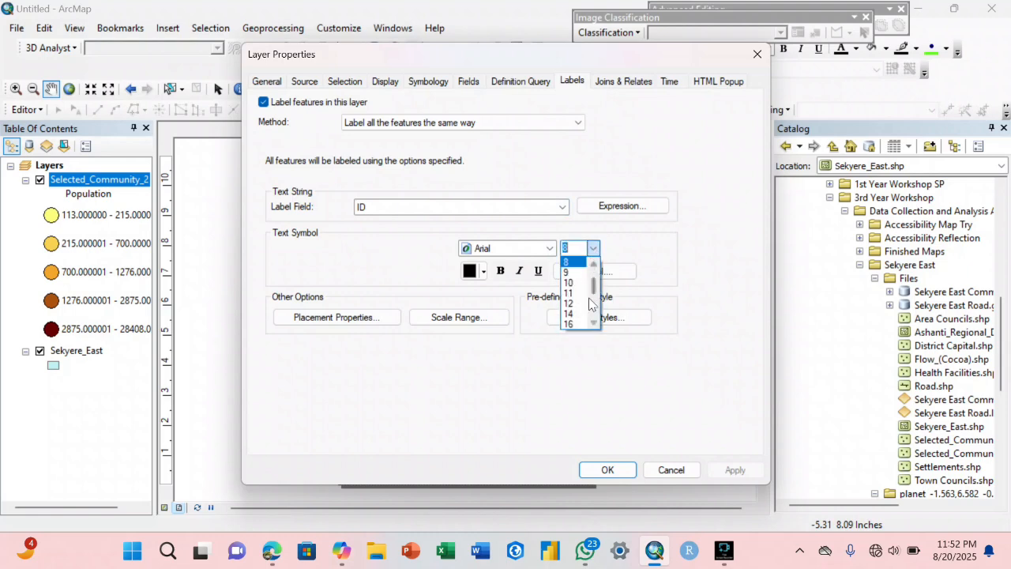
pyautogui.click(578, 320)
pyautogui.click(604, 475)
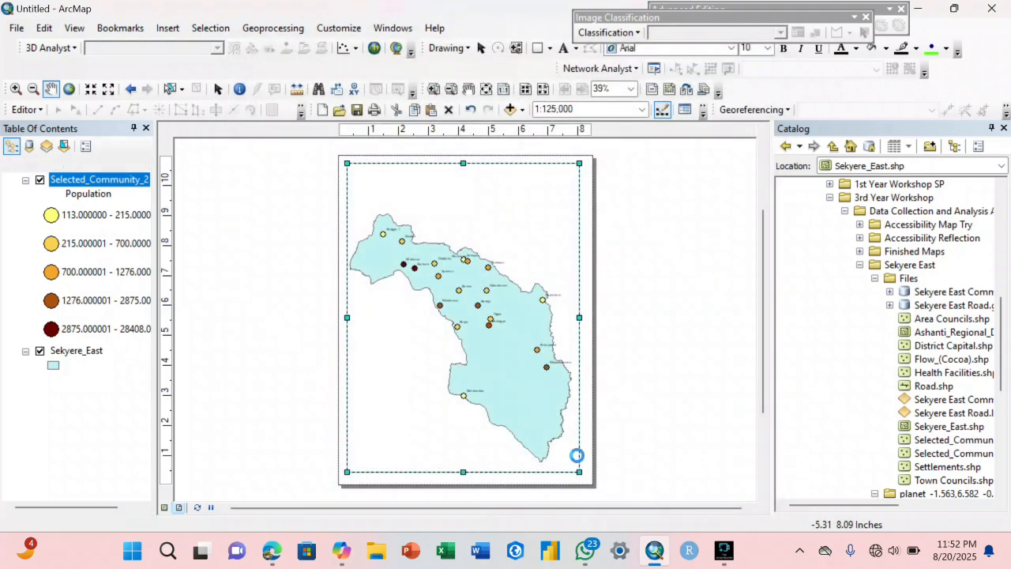
# Step: Export the map as a 200 dpi JPEG named Colours in the Downloads folder
pyautogui.click(16, 27)
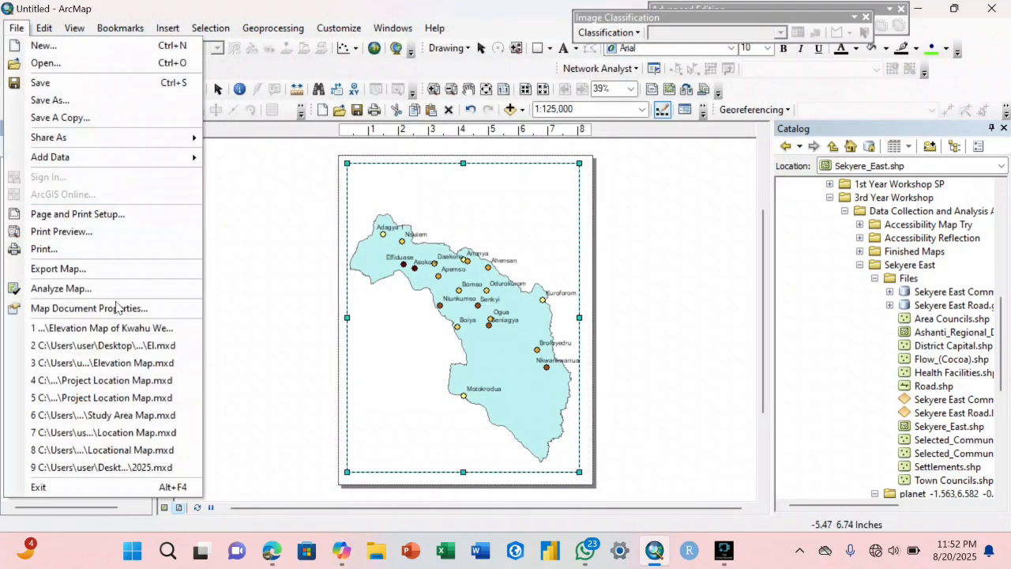
pyautogui.click(79, 271)
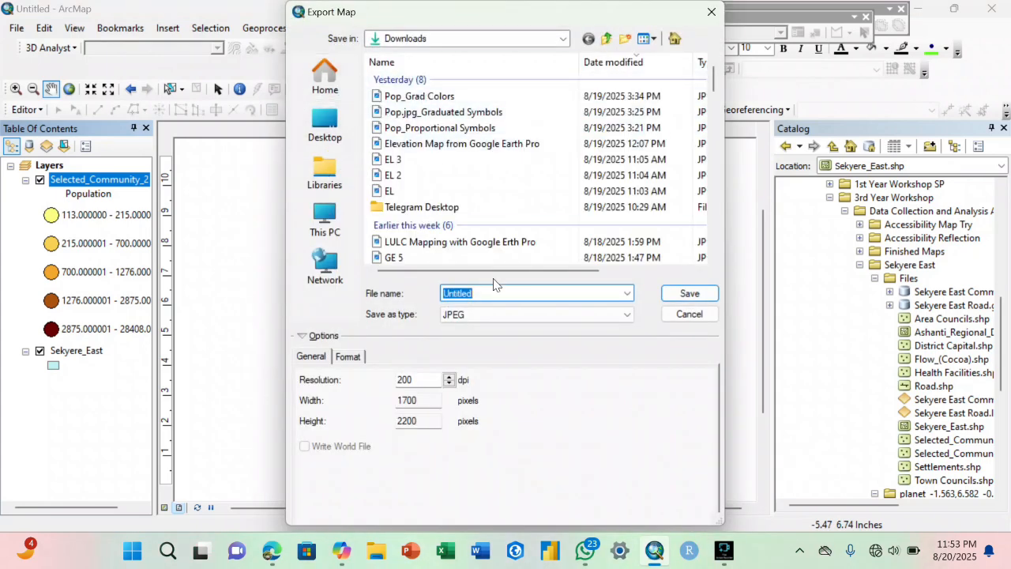
pyautogui.write('Gd')
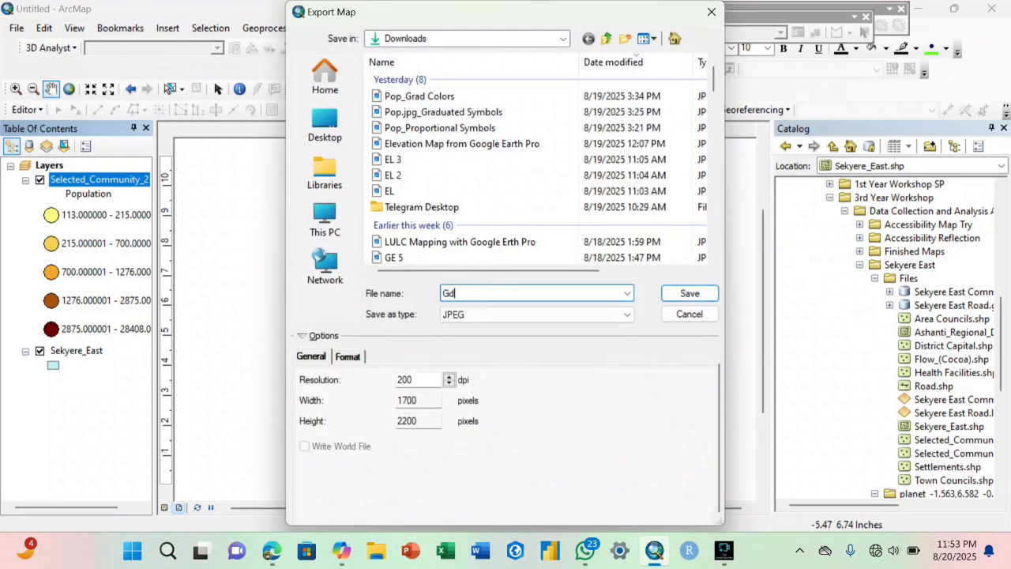
pyautogui.write('r')
pyautogui.press('BackSpace')
pyautogui.press('BackSpace')
pyautogui.press('BackSpace')
pyautogui.write('Col')
pyautogui.click(689, 293)
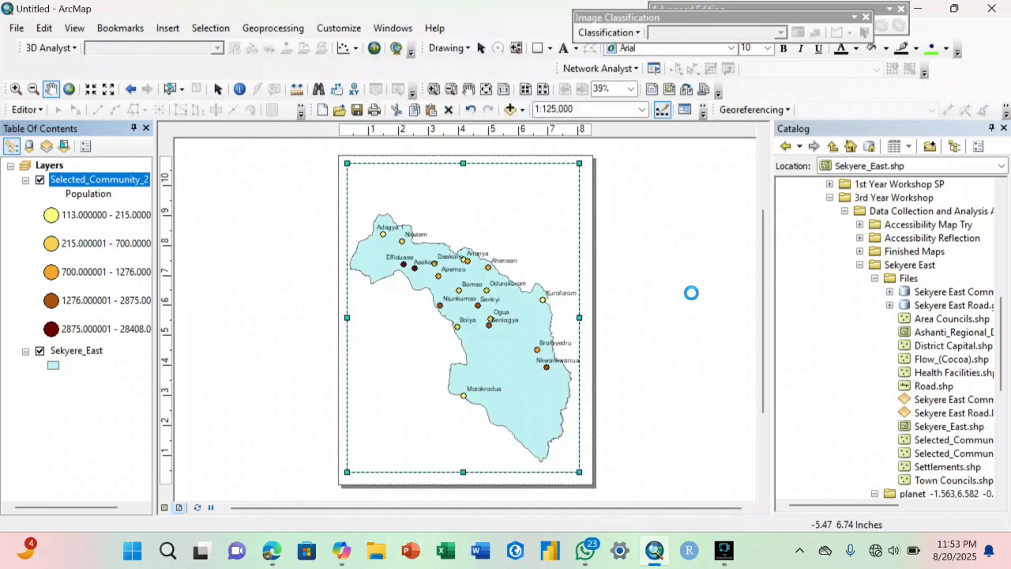
# Step: Switch to File Explorer, view the exported Colours image from Downloads full-screen to check the labels and symbols, and close it
pyautogui.click(378, 554)
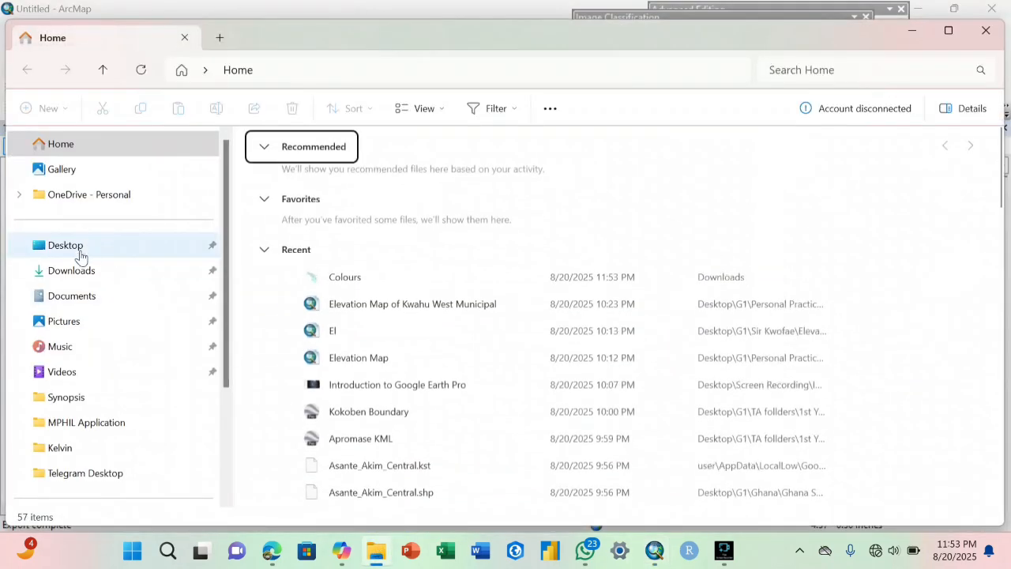
pyautogui.click(71, 273)
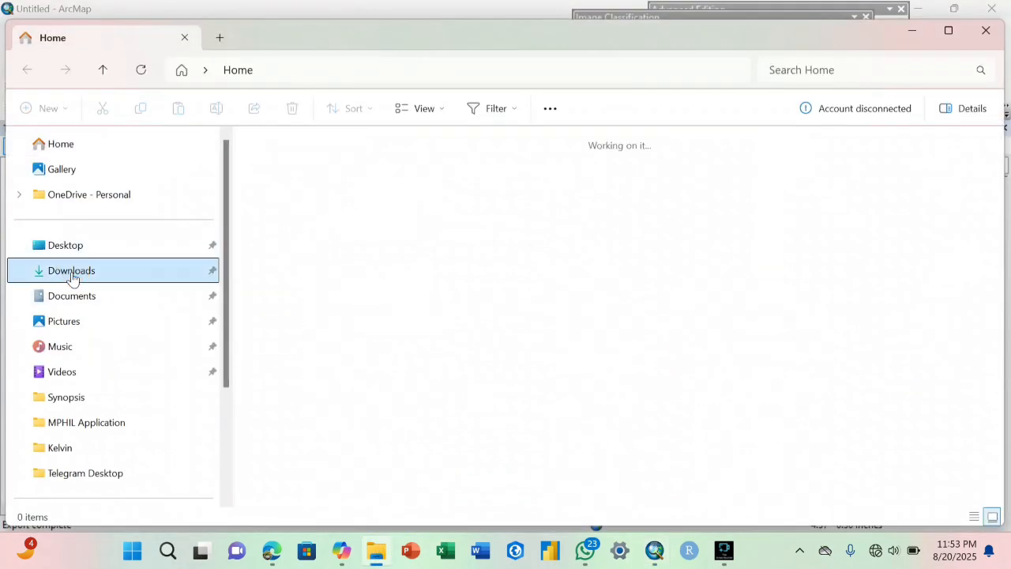
pyautogui.click(282, 202)
pyautogui.click(284, 203)
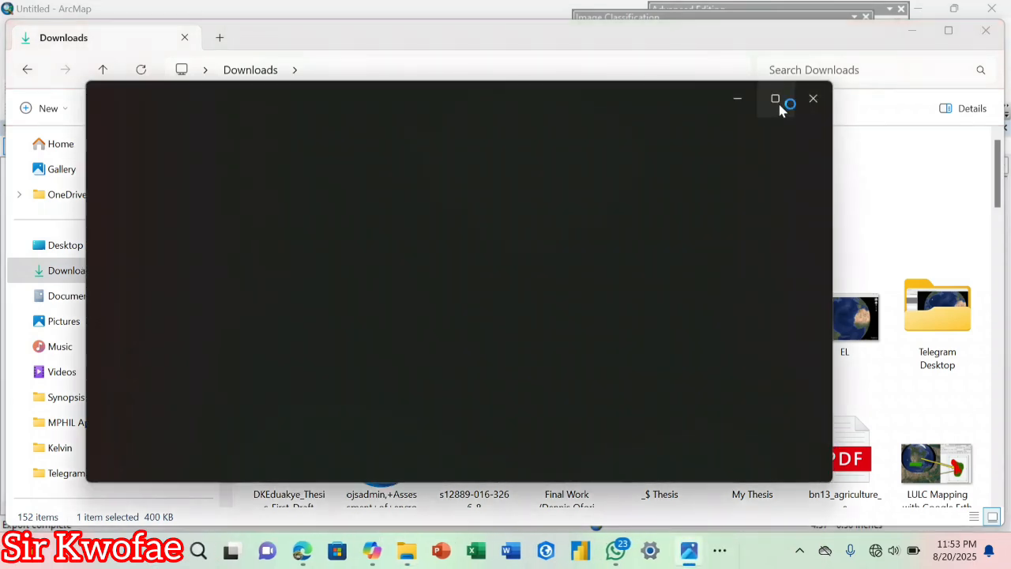
pyautogui.moveTo(778, 104)
pyautogui.click(813, 98)
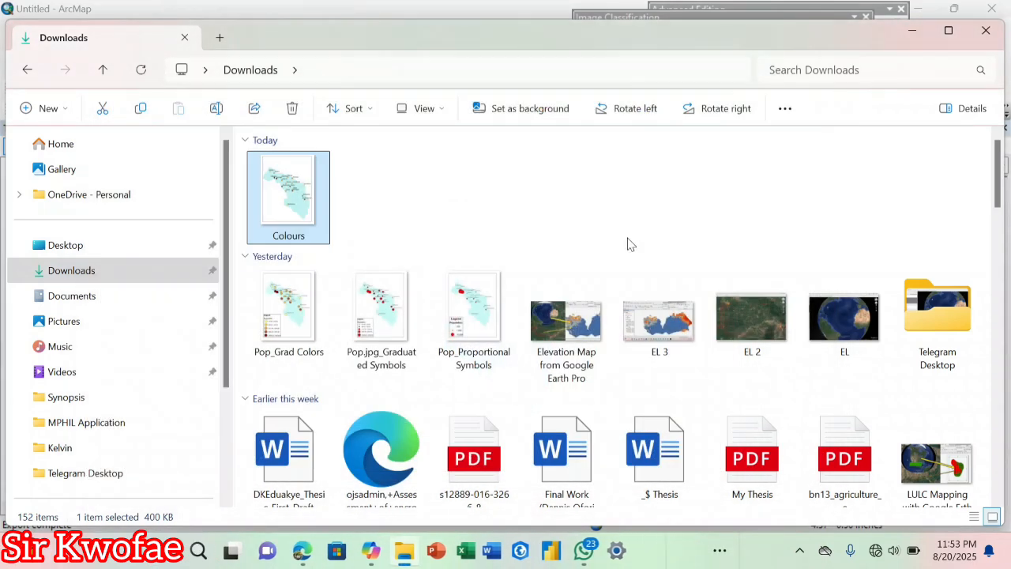
pyautogui.doubleClick(277, 180)
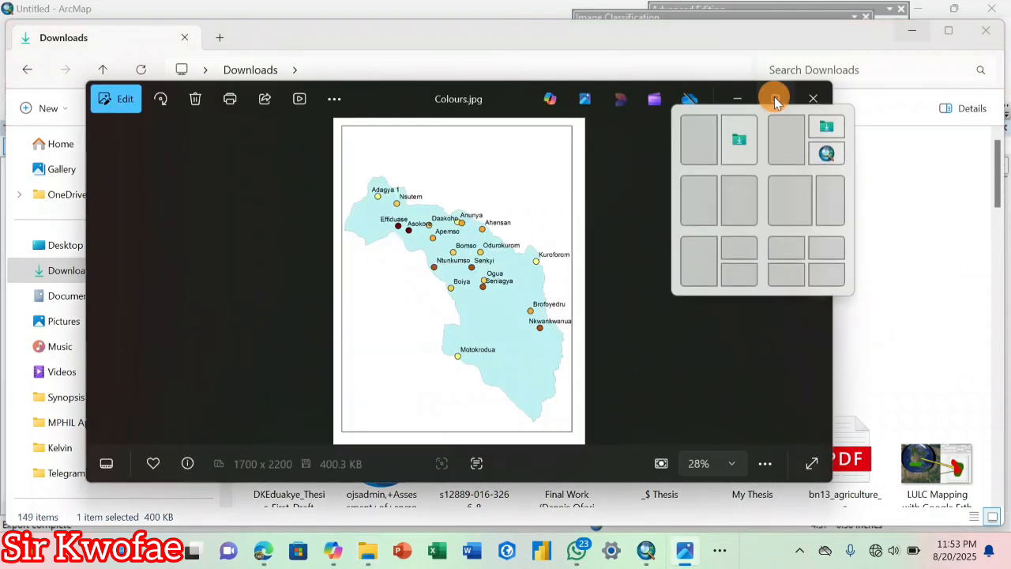
pyautogui.click(775, 97)
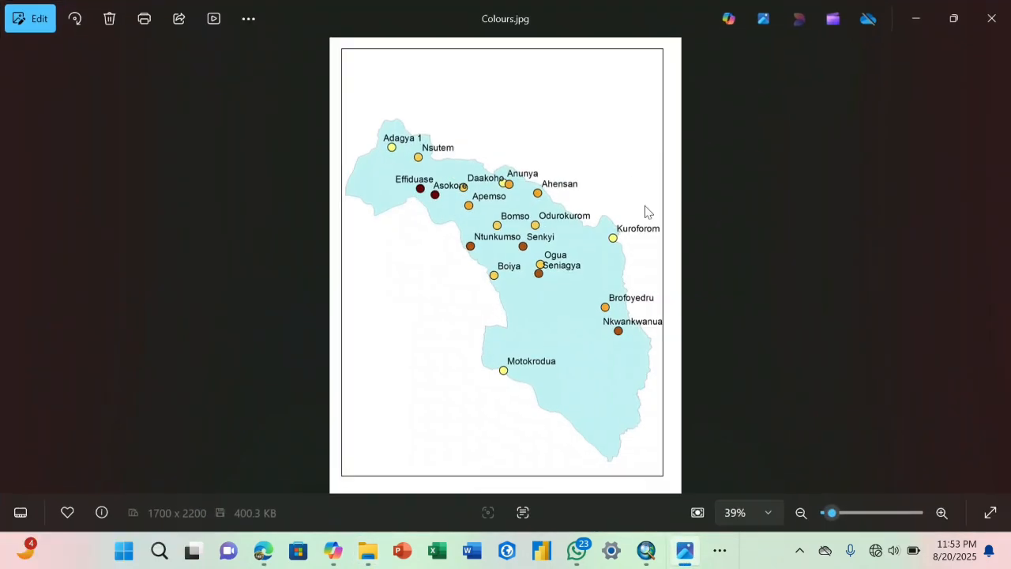
pyautogui.click(991, 18)
# Step: Insert a legend that lists only Selected_Community_2, leaving out Sekyere_East and keeping the remaining wizard settings at their defaults
pyautogui.click(173, 28)
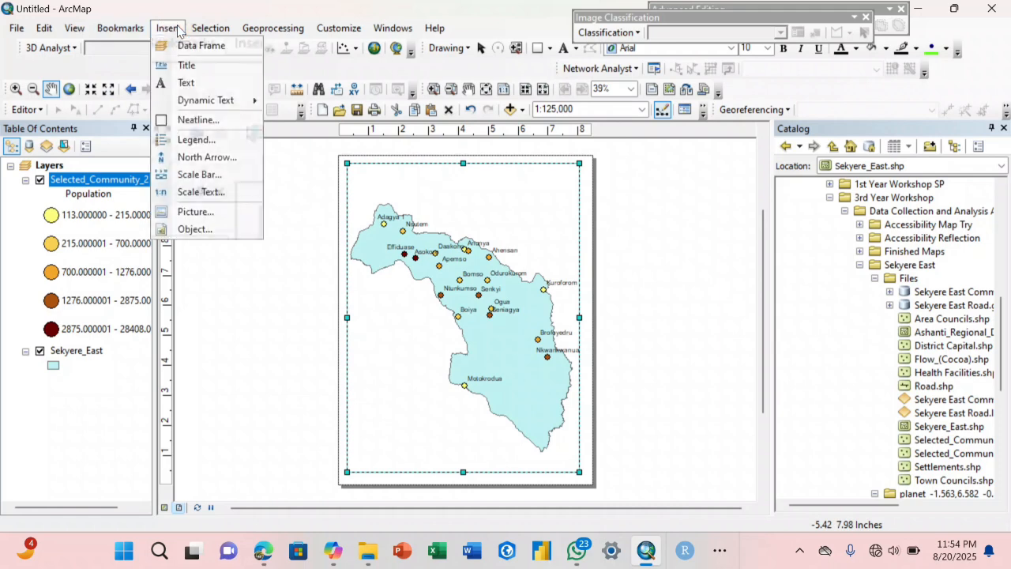
pyautogui.click(196, 140)
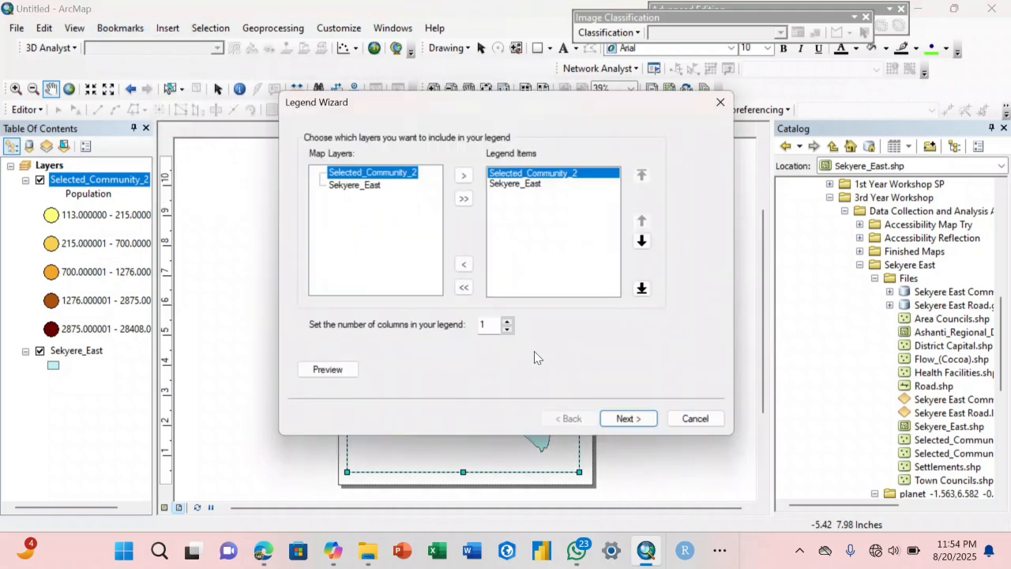
pyautogui.click(507, 187)
pyautogui.click(464, 176)
pyautogui.click(468, 264)
pyautogui.click(501, 187)
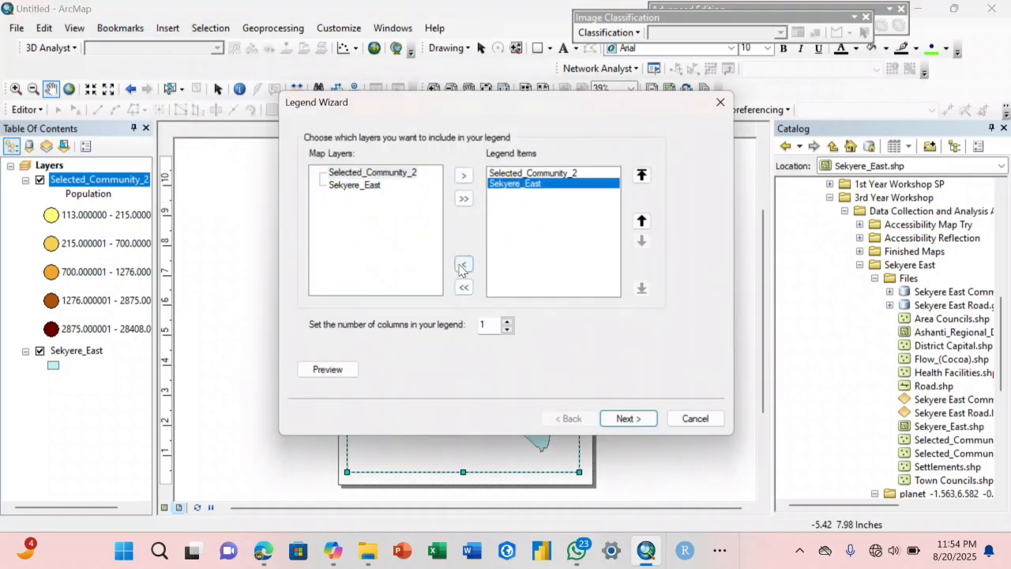
pyautogui.click(462, 267)
pyautogui.click(626, 414)
pyautogui.click(627, 413)
pyautogui.click(626, 414)
pyautogui.click(626, 413)
pyautogui.click(627, 414)
# Step: Place the legend slightly enlarged in the lower-left corner of the map page and break it into separate, ungrouped graphics
pyautogui.moveTo(405, 349); pyautogui.dragTo(372, 434)
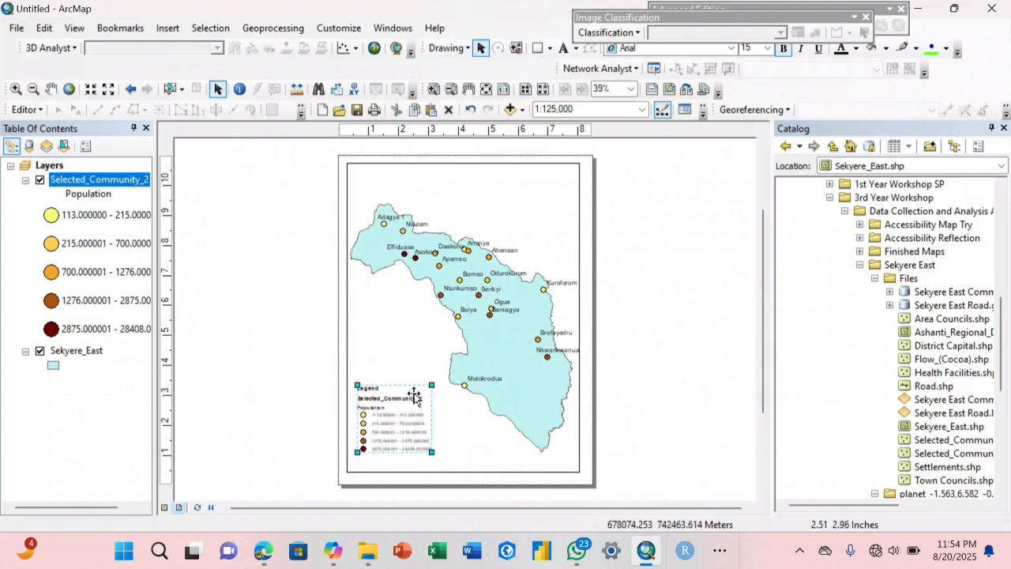
pyautogui.moveTo(431, 384); pyautogui.dragTo(447, 371)
pyautogui.rightClick(424, 404)
pyautogui.click(466, 224)
pyautogui.rightClick(420, 407)
pyautogui.click(448, 262)
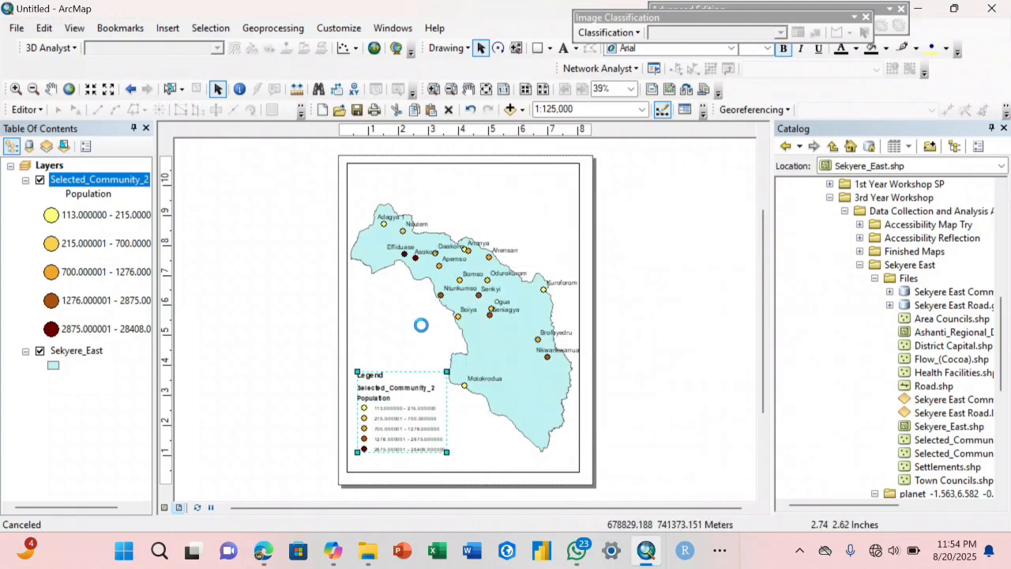
# Step: Delete the Selected_Community_2 heading from the legend and move the Legend title down closer to the Population heading
pyautogui.click(391, 388)
pyautogui.rightClick(388, 388)
pyautogui.click(419, 131)
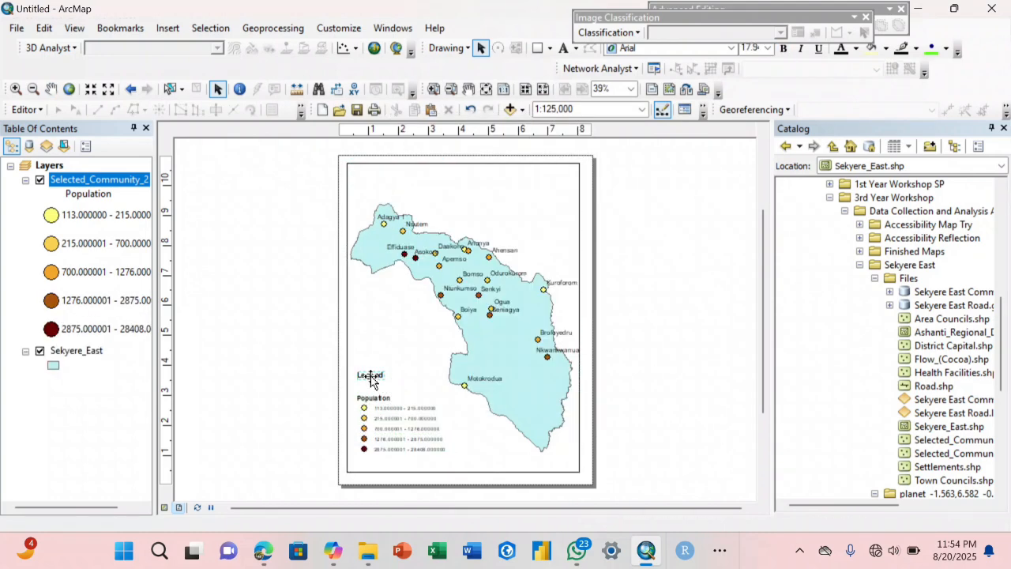
pyautogui.moveTo(370, 378); pyautogui.dragTo(372, 387)
# Step: Group all the legend pieces into one graphic and move it down into the lower-left corner inside the map frame
pyautogui.click(380, 404)
pyautogui.keyDown('shift'); pyautogui.click(389, 428); pyautogui.keyUp('shift')
pyautogui.keyDown('shift'); pyautogui.click(397, 439); pyautogui.keyUp('shift')
pyautogui.keyDown('shift'); pyautogui.click(397, 449); pyautogui.keyUp('shift')
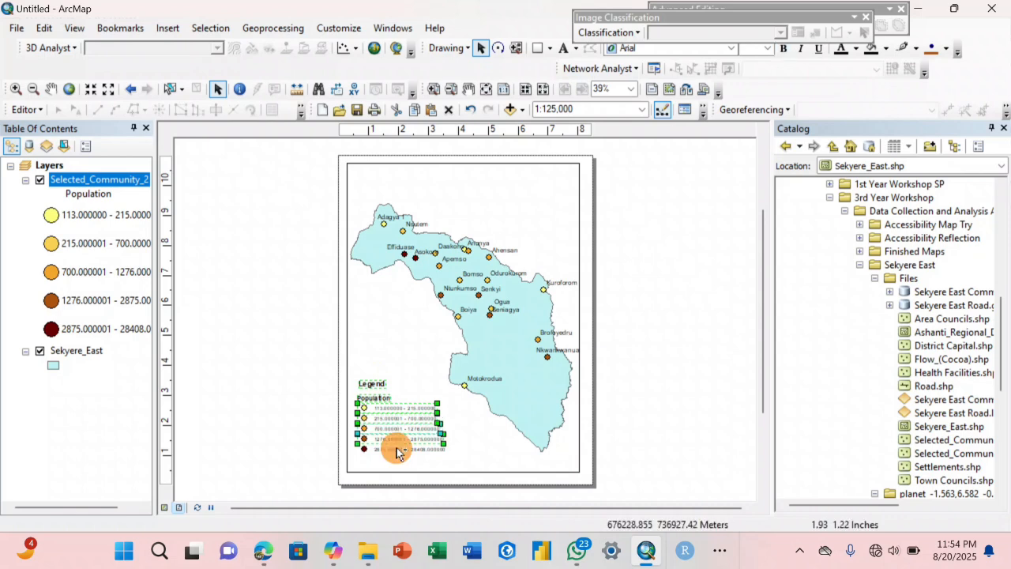
pyautogui.rightClick(397, 451)
pyautogui.click(427, 289)
pyautogui.moveTo(421, 446); pyautogui.dragTo(416, 462)
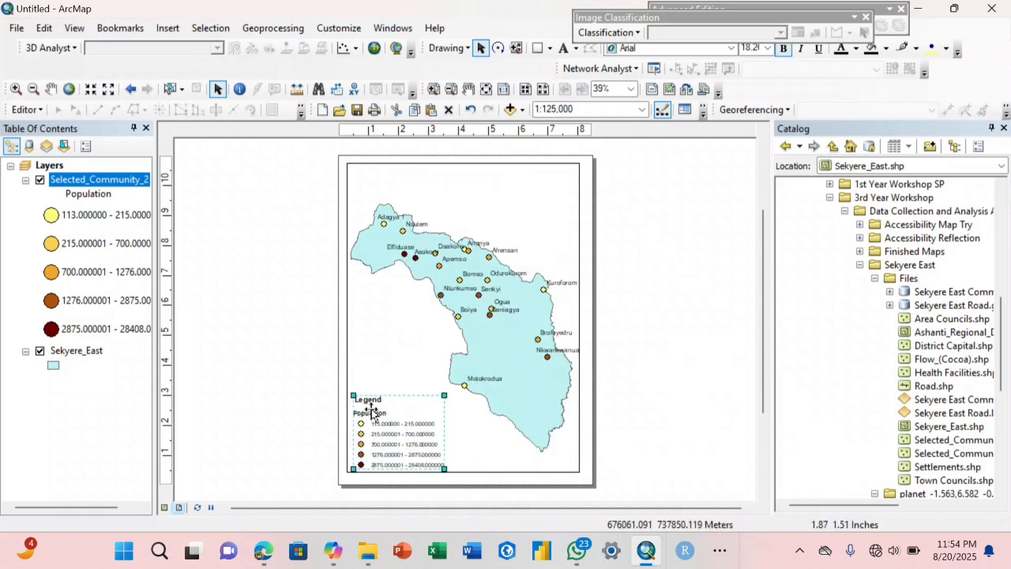
pyautogui.click(264, 264)
# Step: Export the map as a 200 dpi JPEG over the existing Colours file in the Downloads folder
pyautogui.click(16, 30)
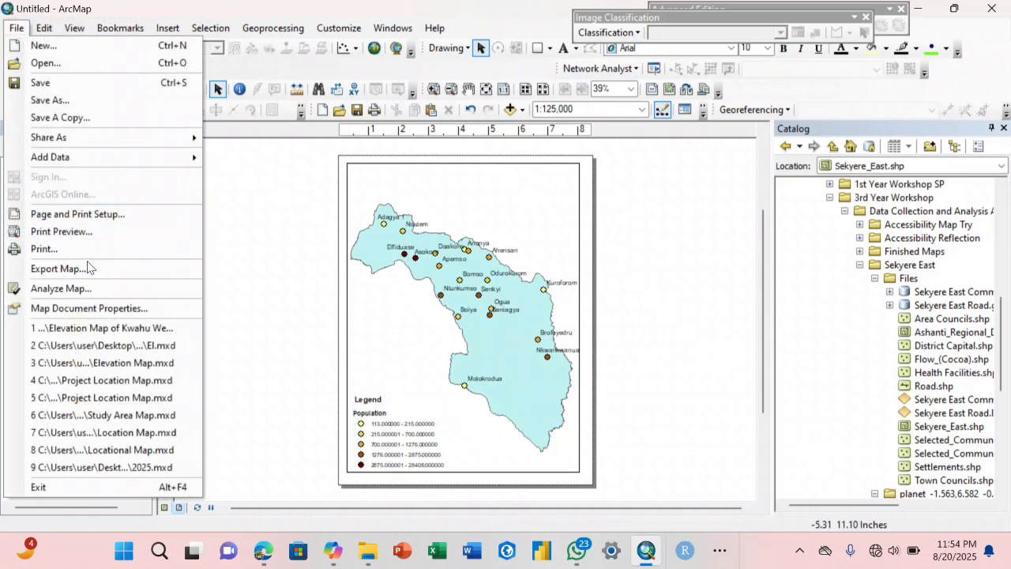
pyautogui.click(87, 267)
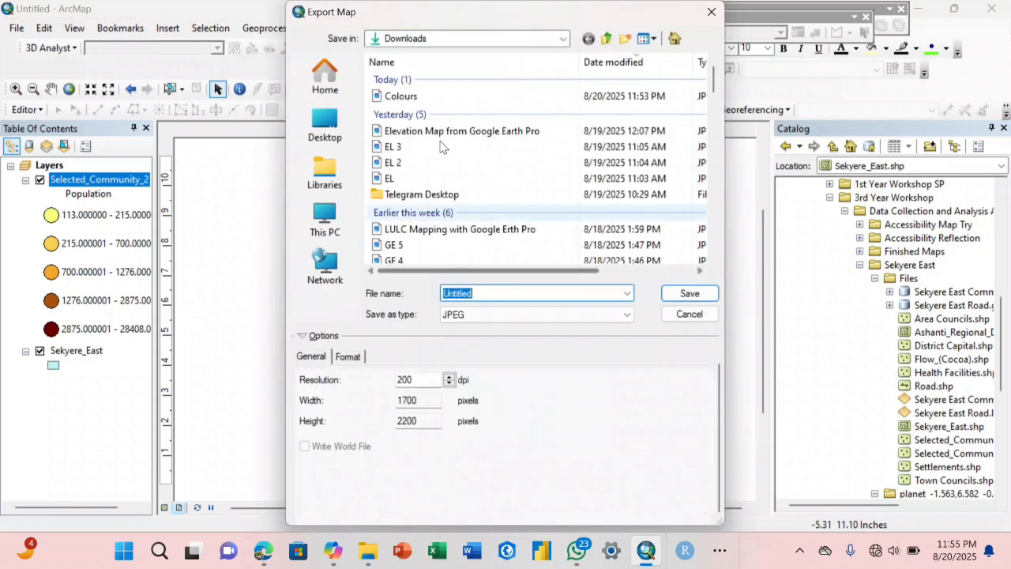
pyautogui.click(402, 96)
pyautogui.click(685, 293)
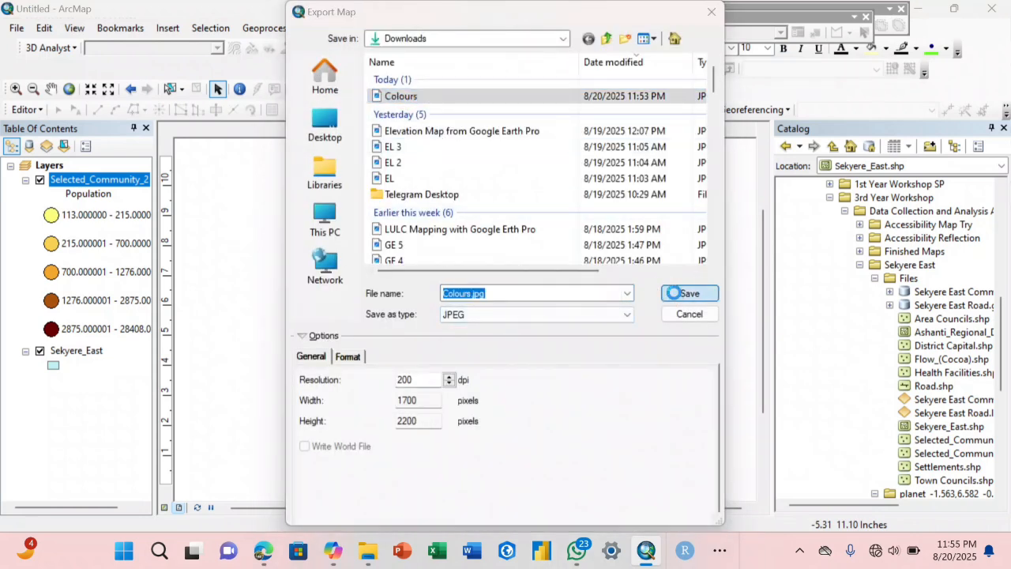
pyautogui.click(543, 276)
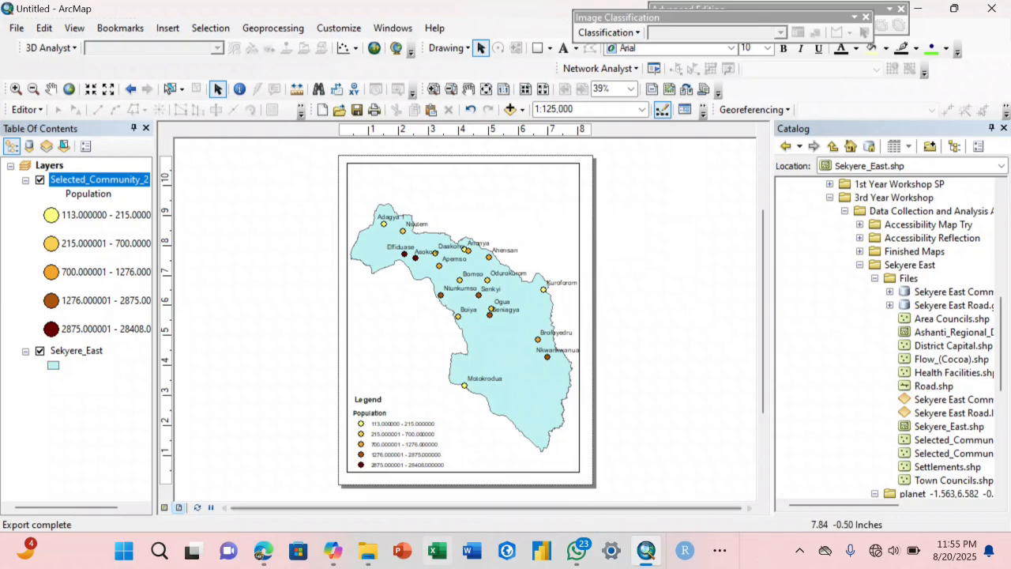
# Step: Switch to File Explorer, open the re-exported Colours image to check the legend, and return to ArcMap
pyautogui.click(366, 560)
pyautogui.doubleClick(298, 197)
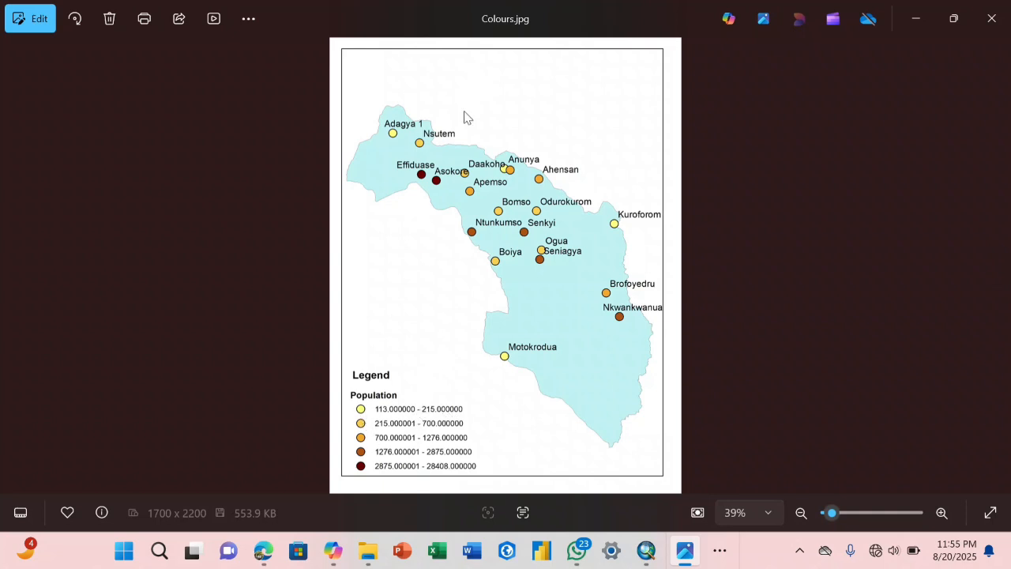
pyautogui.click(982, 11)
pyautogui.click(373, 201)
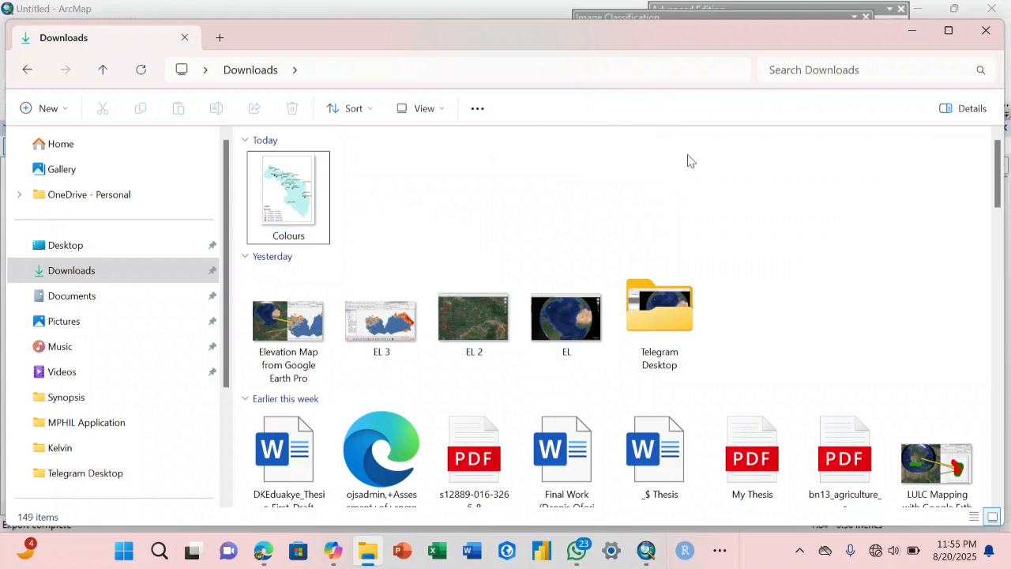
pyautogui.click(916, 33)
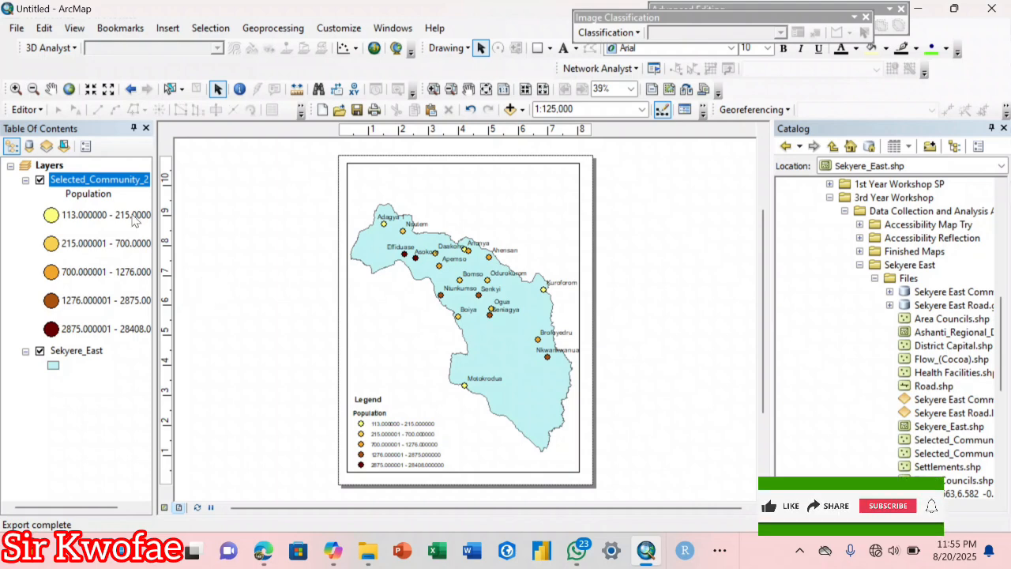
# Step: Change the Selected_Community_2 symbology to graduated symbols based on the Population field, keeping symbol sizes from 4 to 18
pyautogui.rightClick(106, 193)
pyautogui.click(129, 517)
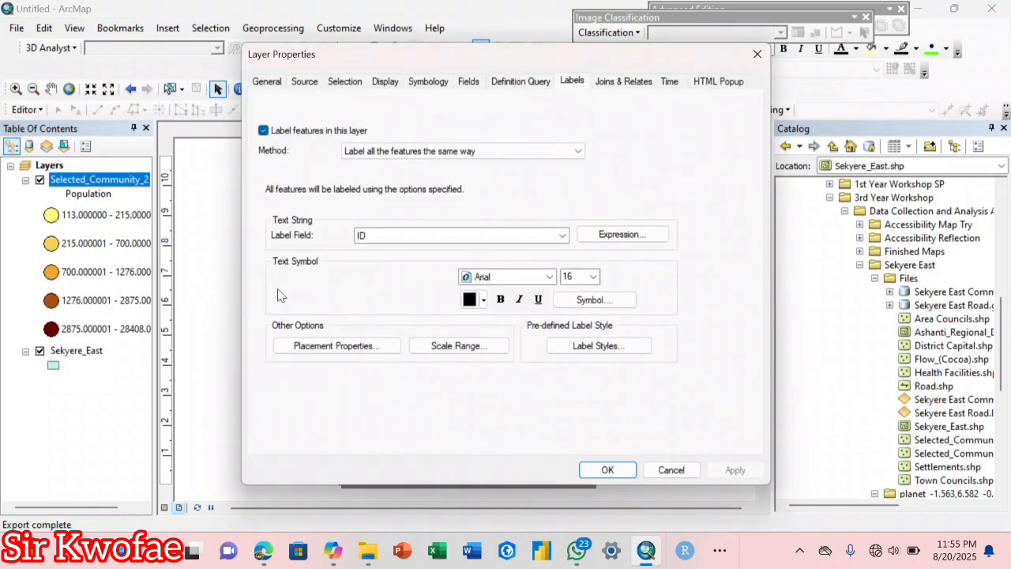
pyautogui.click(442, 81)
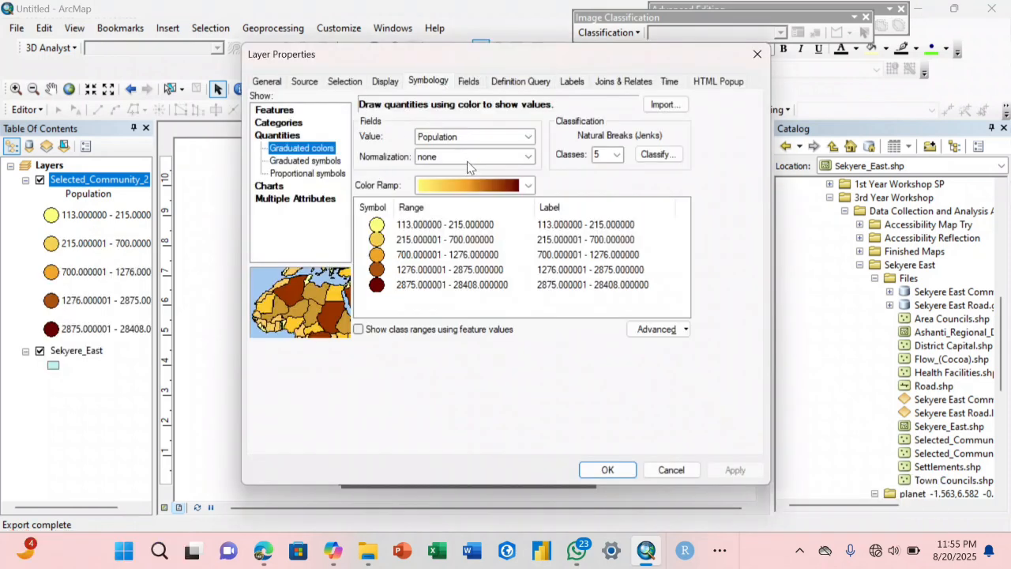
pyautogui.click(284, 161)
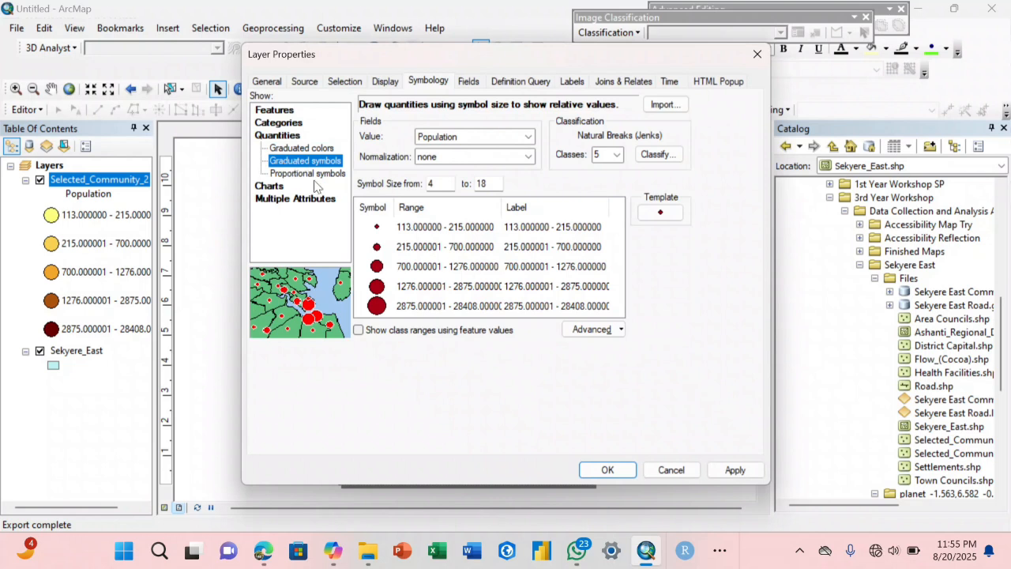
pyautogui.click(521, 138)
pyautogui.click(521, 137)
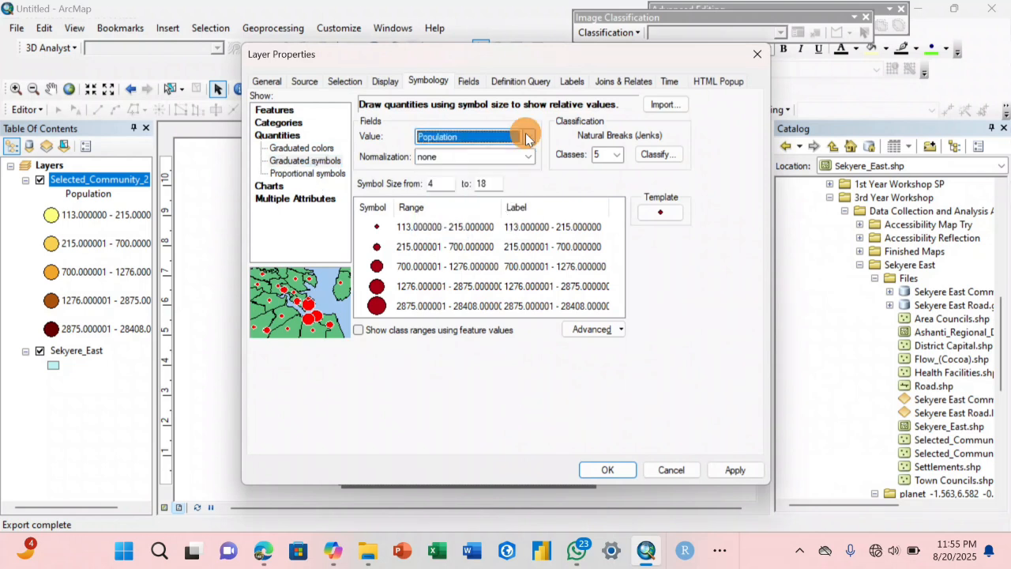
pyautogui.click(488, 183)
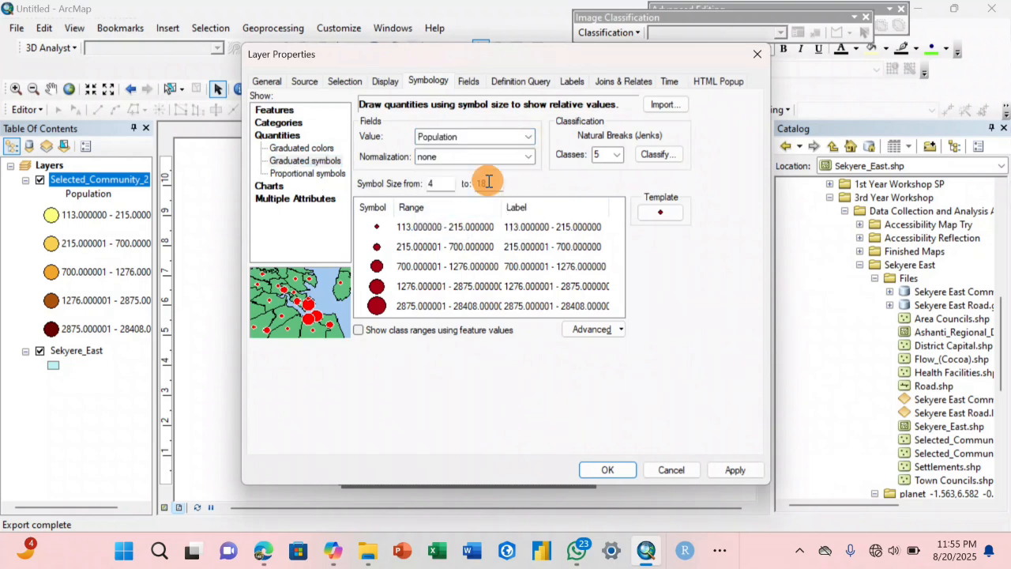
pyautogui.click(437, 183)
pyautogui.click(607, 476)
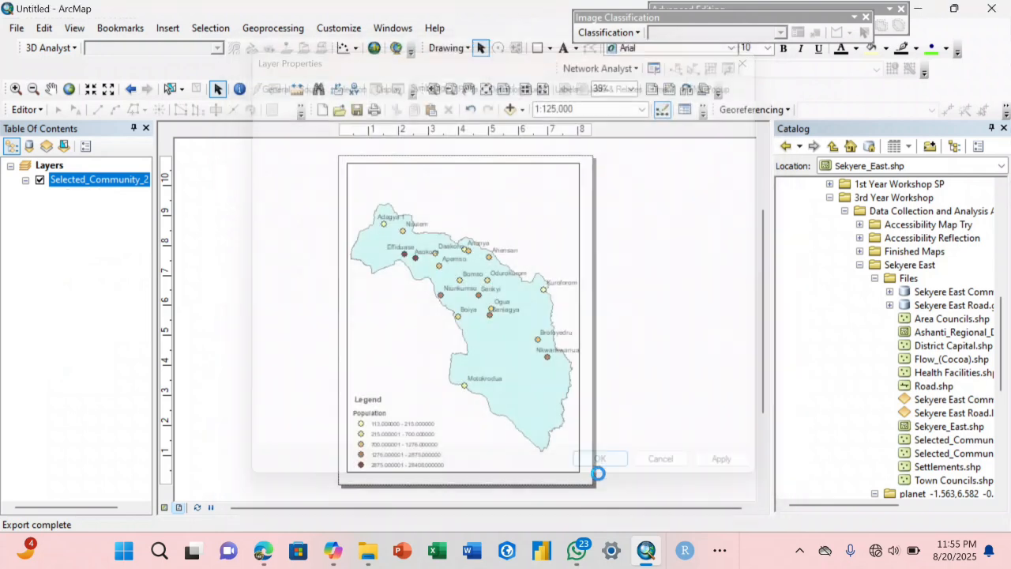
# Step: Switch from the layout to the data view and turn off the labels of the Selected_Community_2 layer
pyautogui.click(169, 510)
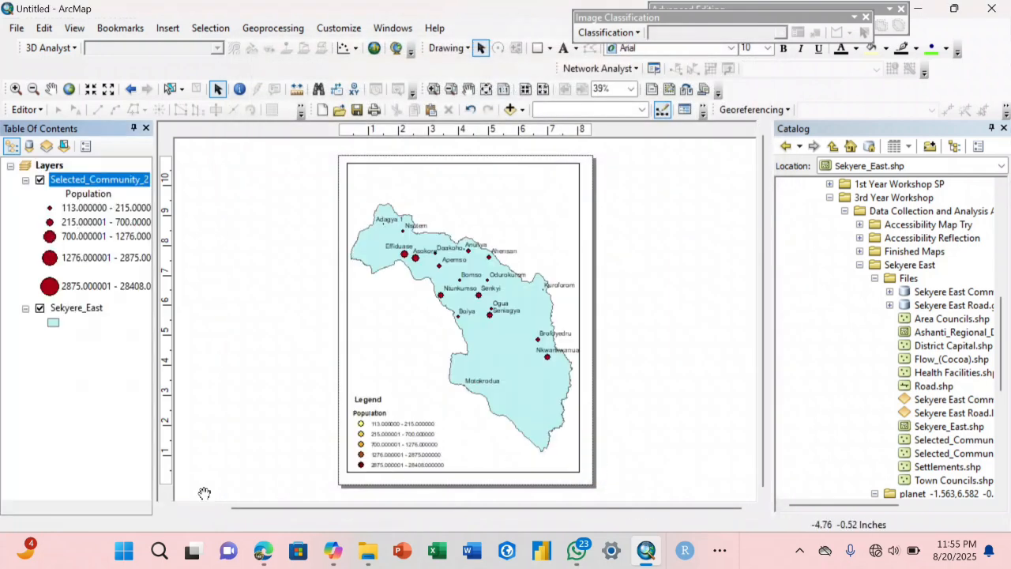
pyautogui.rightClick(89, 180)
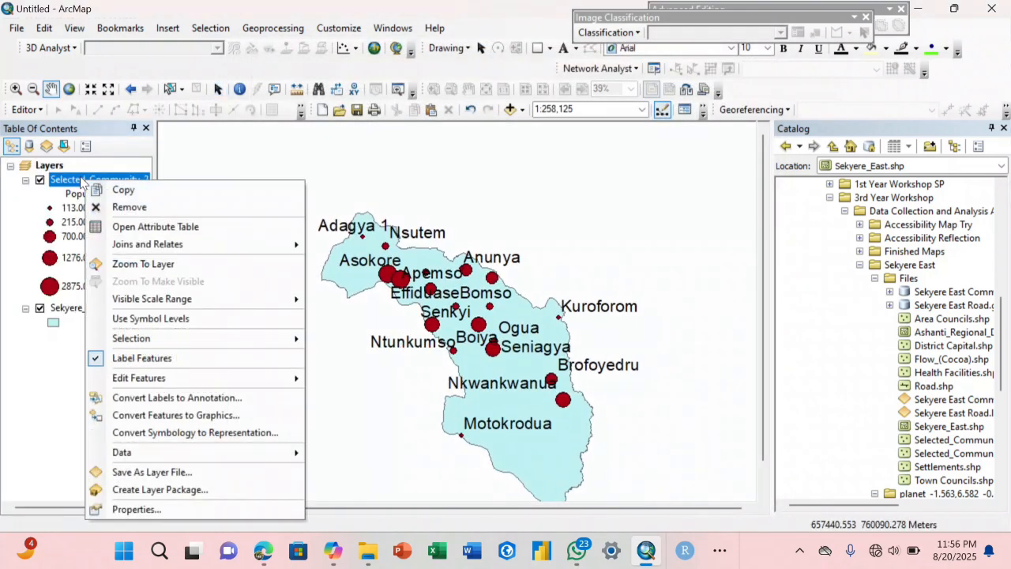
pyautogui.click(140, 357)
pyautogui.scroll(-1, 366, 292)
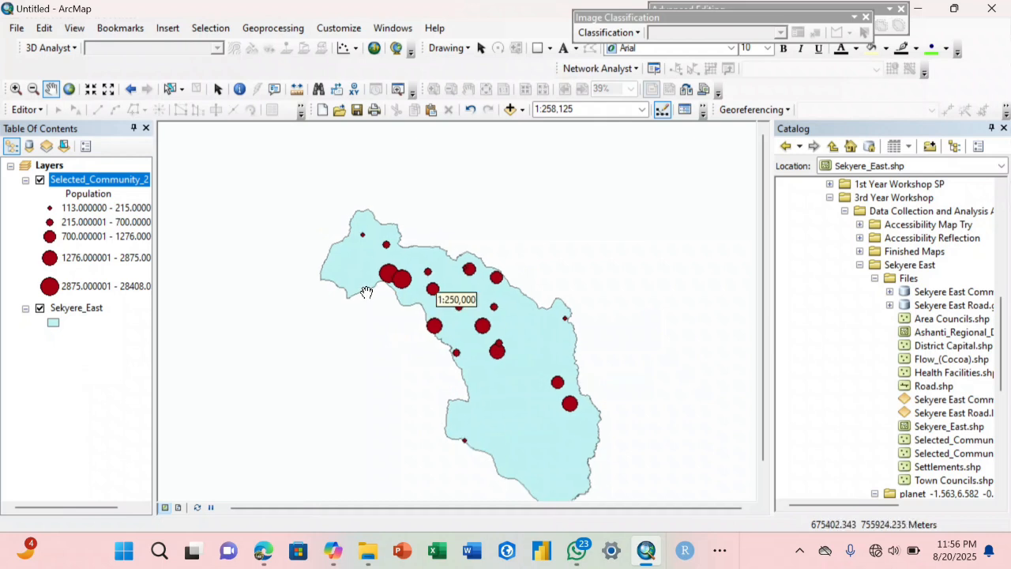
pyautogui.moveTo(392, 280); pyautogui.dragTo(362, 312)
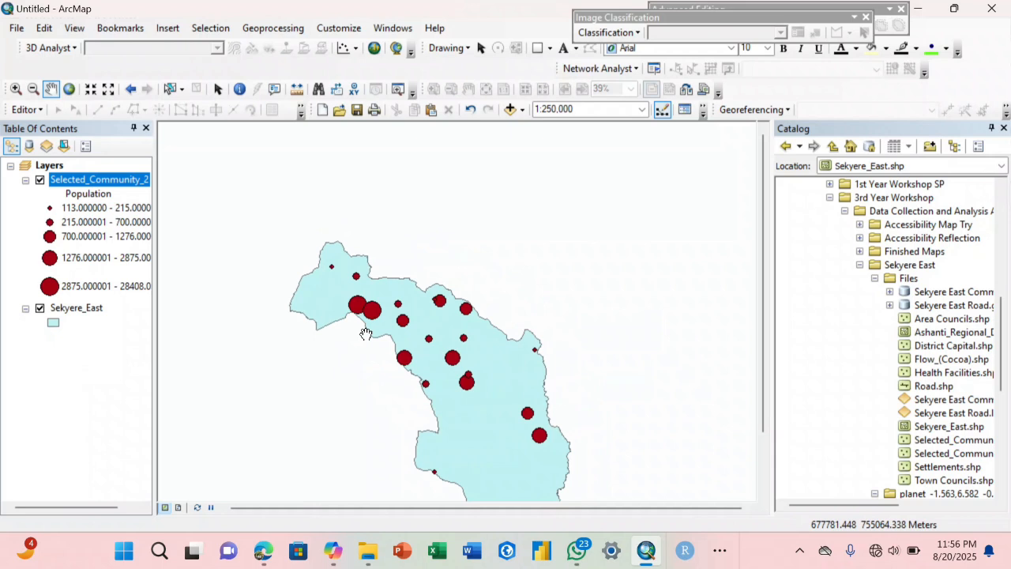
pyautogui.moveTo(366, 332); pyautogui.dragTo(363, 329)
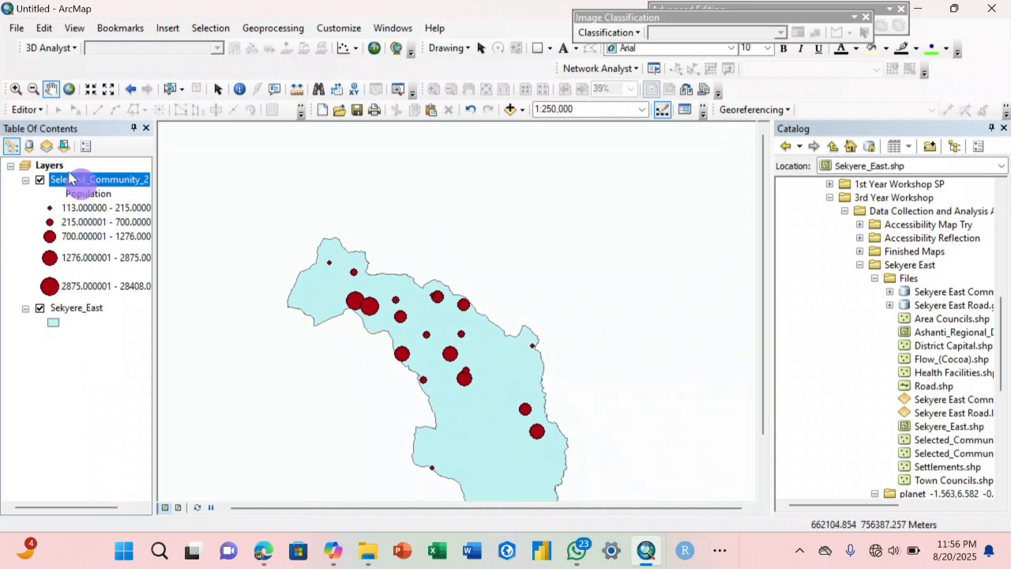
# Step: Change the template color of the Selected_Community_2 graduated symbols to bright red
pyautogui.rightClick(70, 179)
pyautogui.click(152, 514)
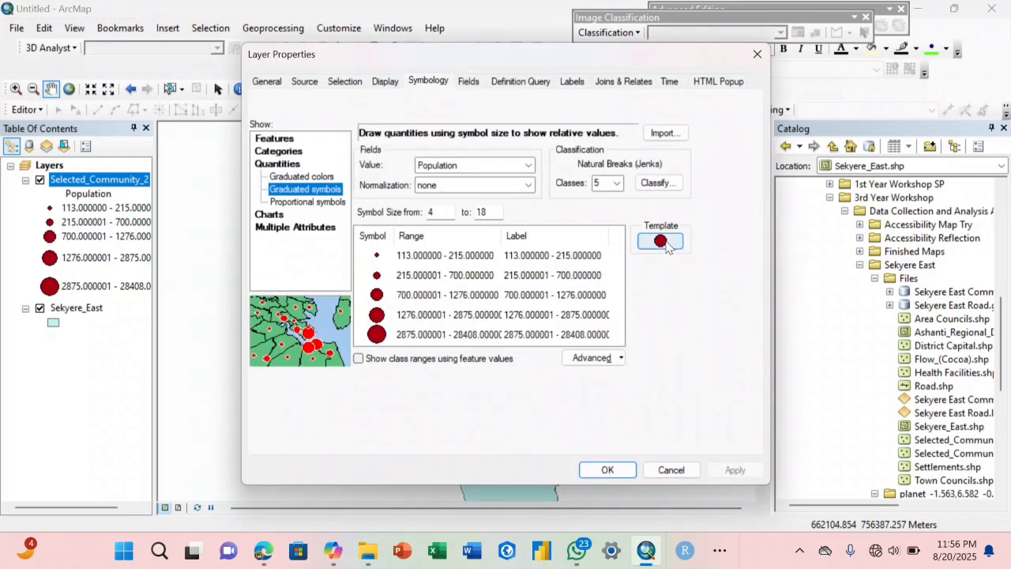
pyautogui.click(666, 246)
pyautogui.click(647, 239)
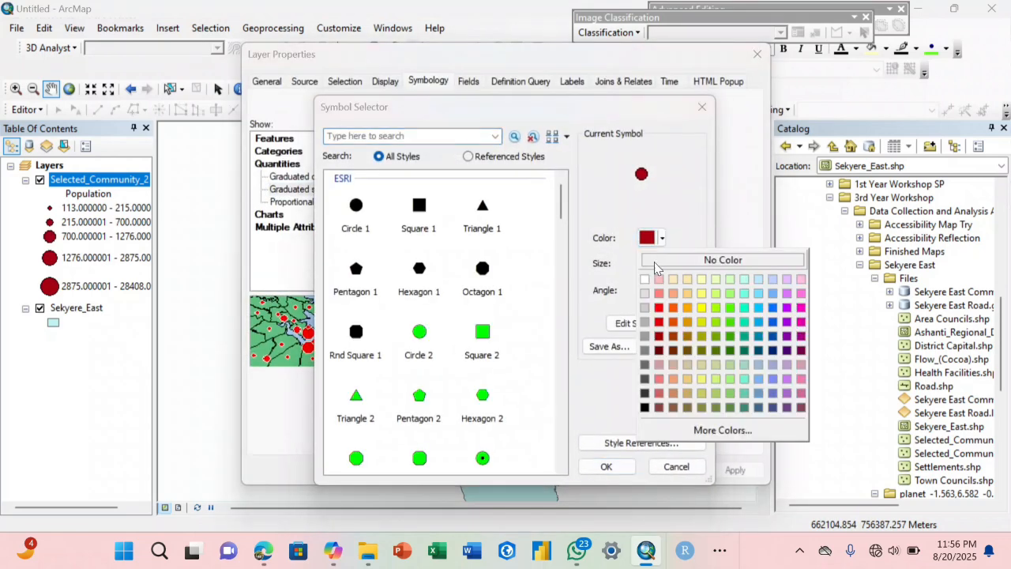
pyautogui.click(655, 293)
pyautogui.click(607, 466)
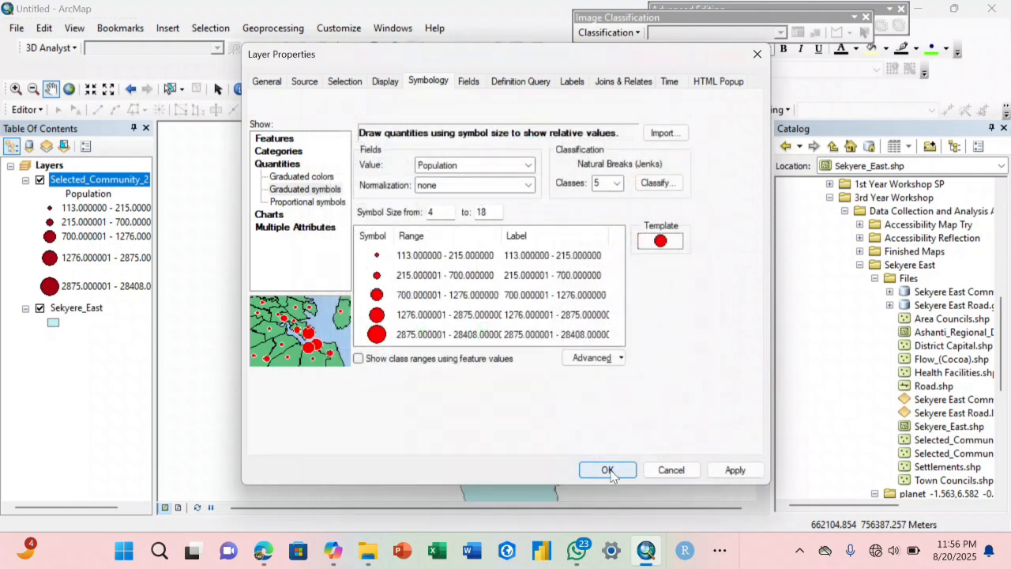
# Step: Set the maximum size of the graduated symbols to 30 and apply it to the Selected_Community_2 layer
pyautogui.click(446, 210)
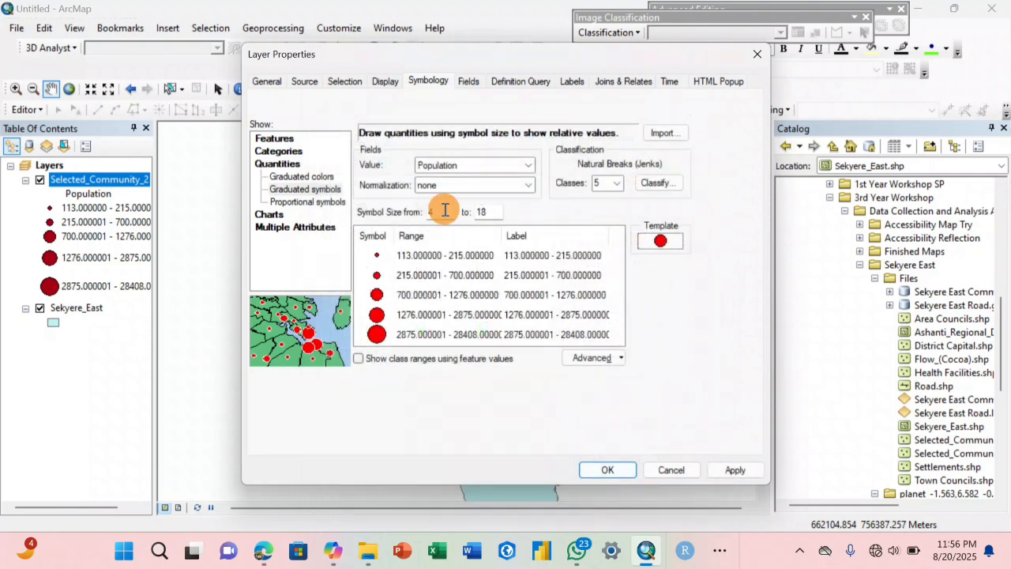
pyautogui.click(492, 210)
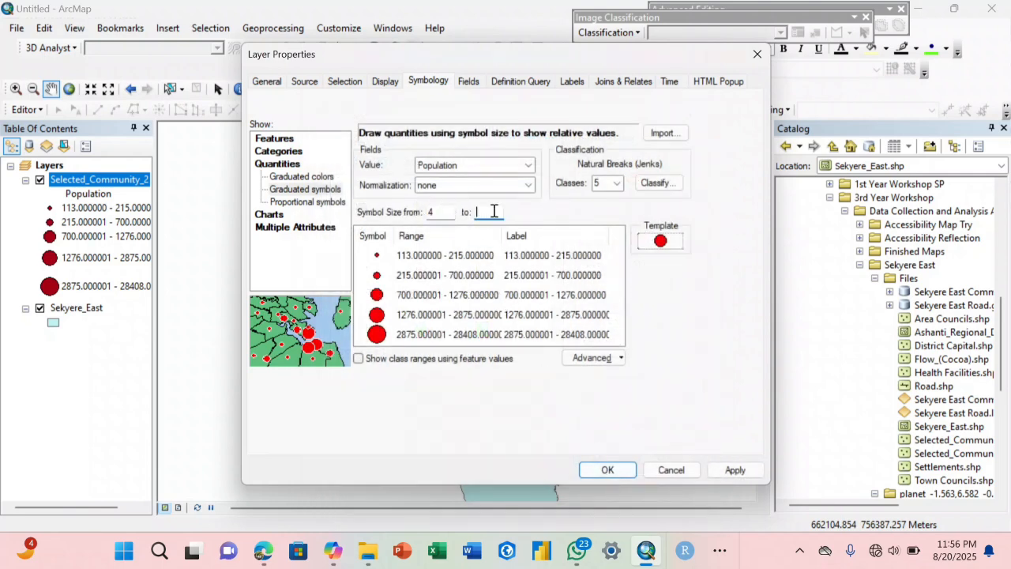
pyautogui.write('30')
pyautogui.click(596, 471)
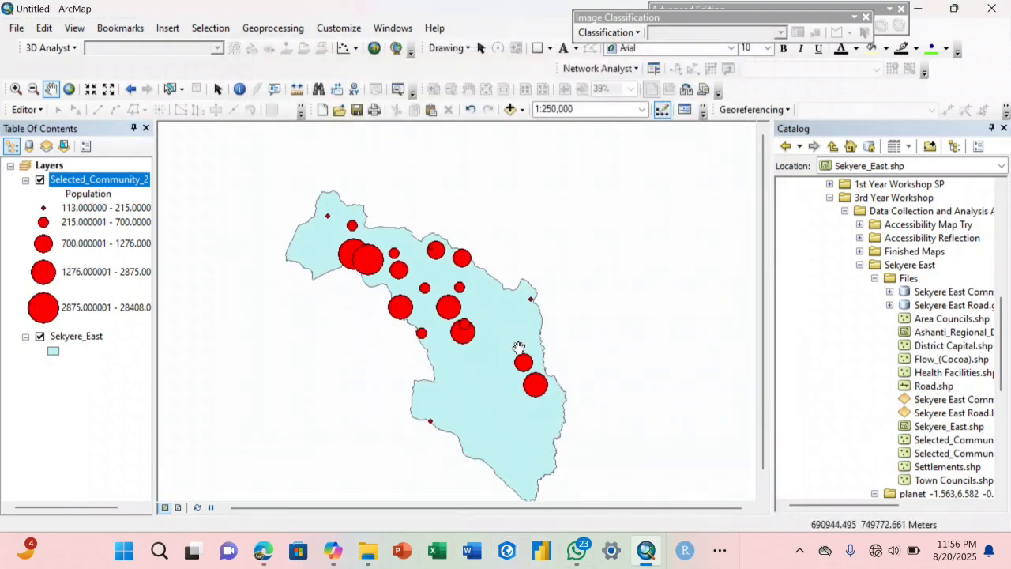
pyautogui.moveTo(519, 347); pyautogui.dragTo(534, 358)
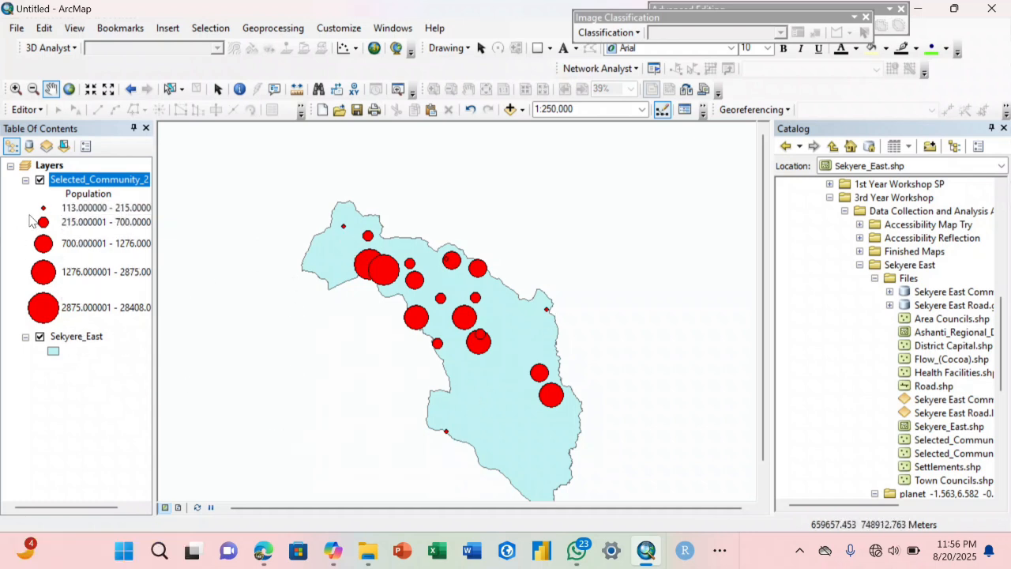
# Step: Turn the community name labels of the Selected_Community_2 layer back on
pyautogui.rightClick(82, 182)
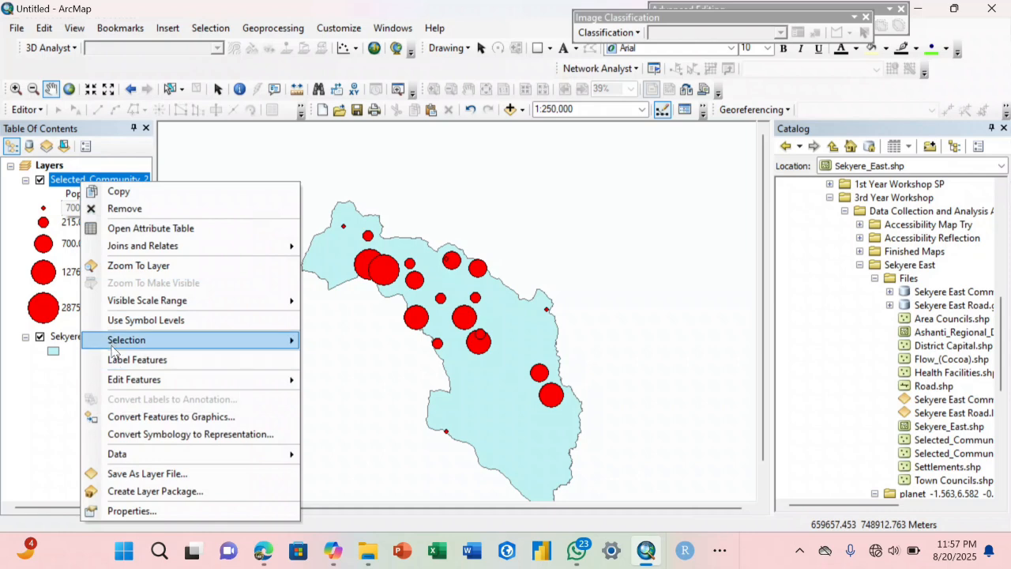
pyautogui.click(116, 357)
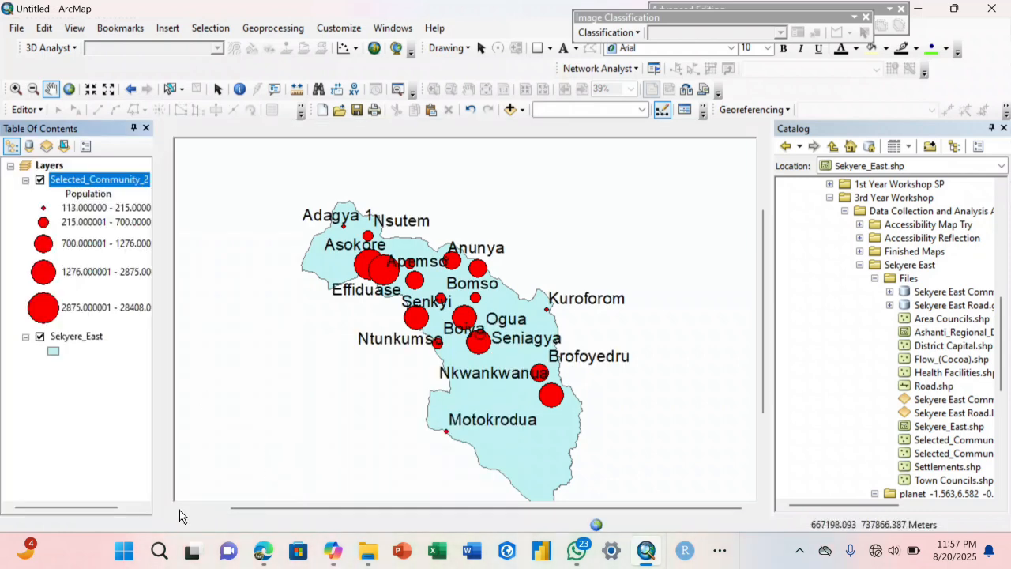
# Step: Switch to the layout view and fit the district map inside the page frame at a scale of 1:125,000
pyautogui.click(178, 507)
pyautogui.click(90, 91)
pyautogui.click(90, 90)
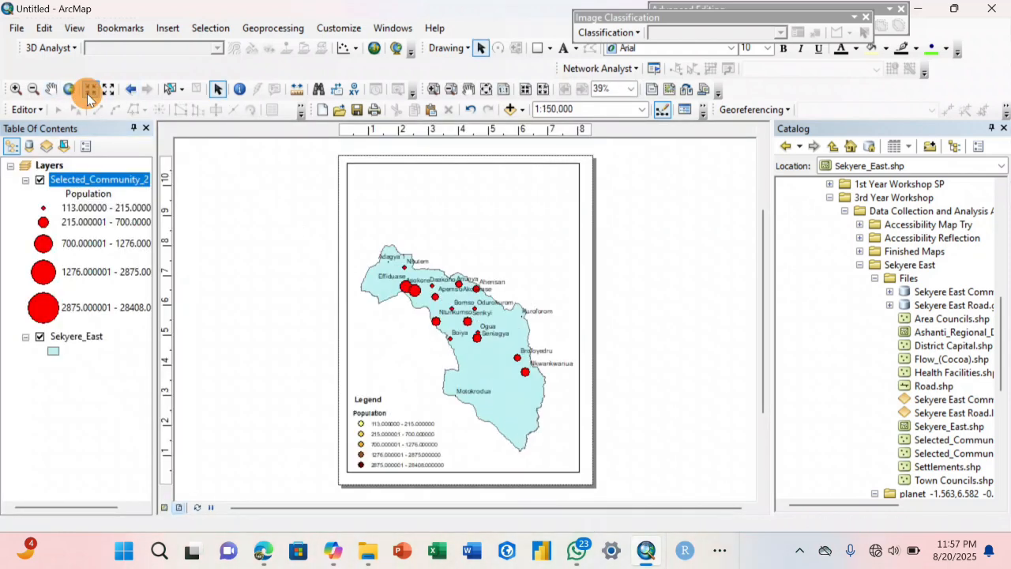
pyautogui.click(51, 89)
pyautogui.moveTo(466, 293); pyautogui.dragTo(468, 273)
pyautogui.moveTo(413, 238); pyautogui.dragTo(418, 238)
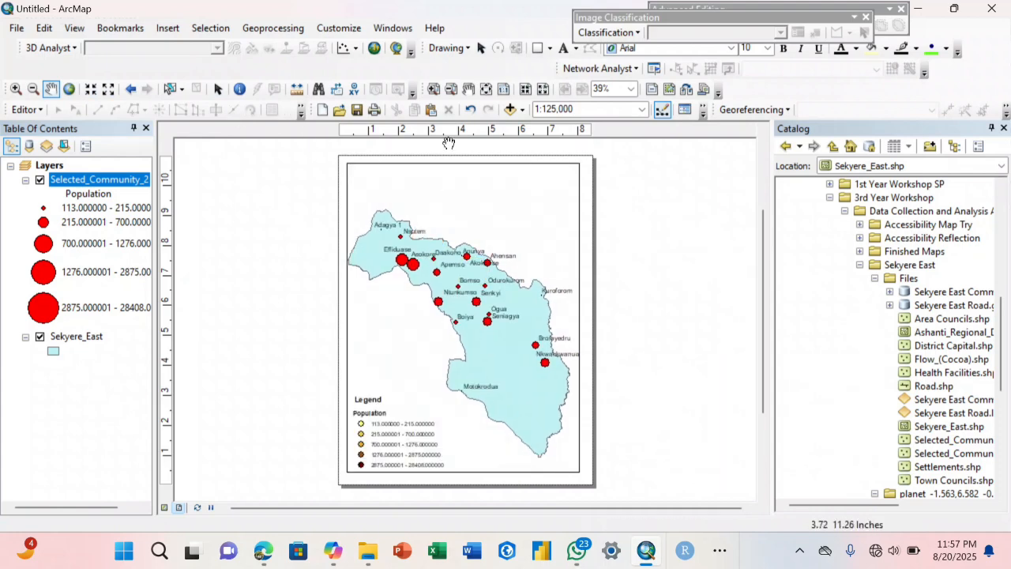
# Step: Delete the old graduated colors legend from the layout page
pyautogui.click(481, 48)
pyautogui.click(399, 411)
pyautogui.rightClick(400, 411)
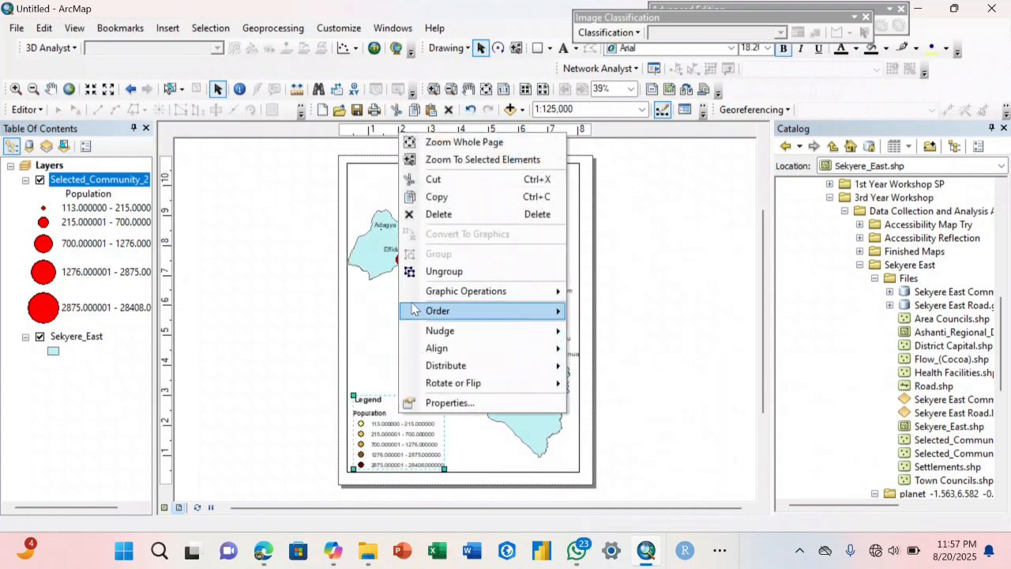
pyautogui.click(440, 214)
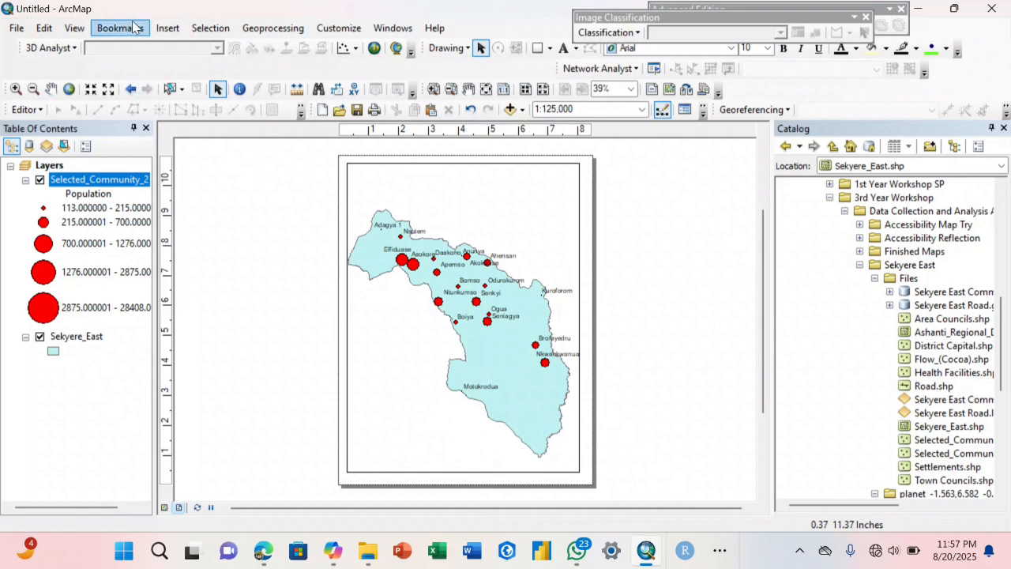
# Step: Insert a new one-column legend with the Selected_Community_2 and Sekyere_East layers, keeping the default legend settings
pyautogui.click(164, 28)
pyautogui.click(195, 139)
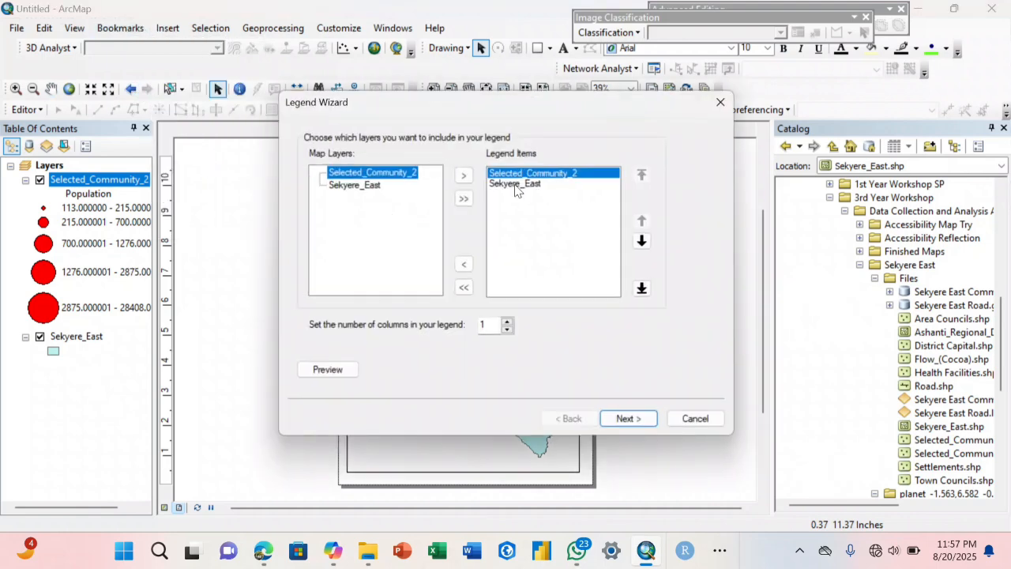
pyautogui.click(612, 415)
pyautogui.click(632, 416)
pyautogui.click(631, 417)
pyautogui.click(632, 417)
pyautogui.click(632, 414)
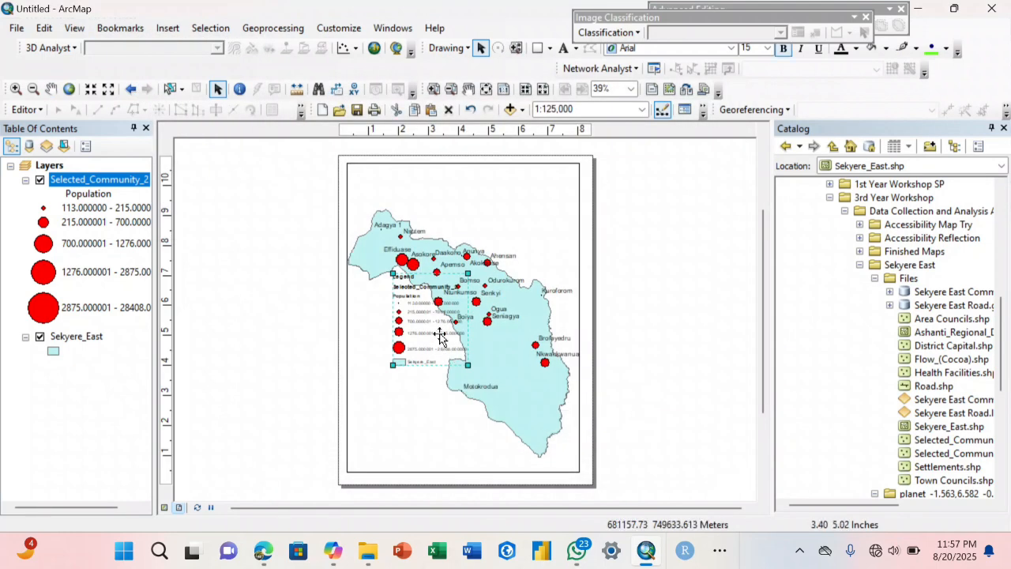
# Step: Move the new legend to the lower-left corner of the page frame, convert it to graphics and ungroup it
pyautogui.hotkey('ctrl', 'z')
pyautogui.moveTo(424, 343); pyautogui.dragTo(386, 431)
pyautogui.rightClick(386, 429)
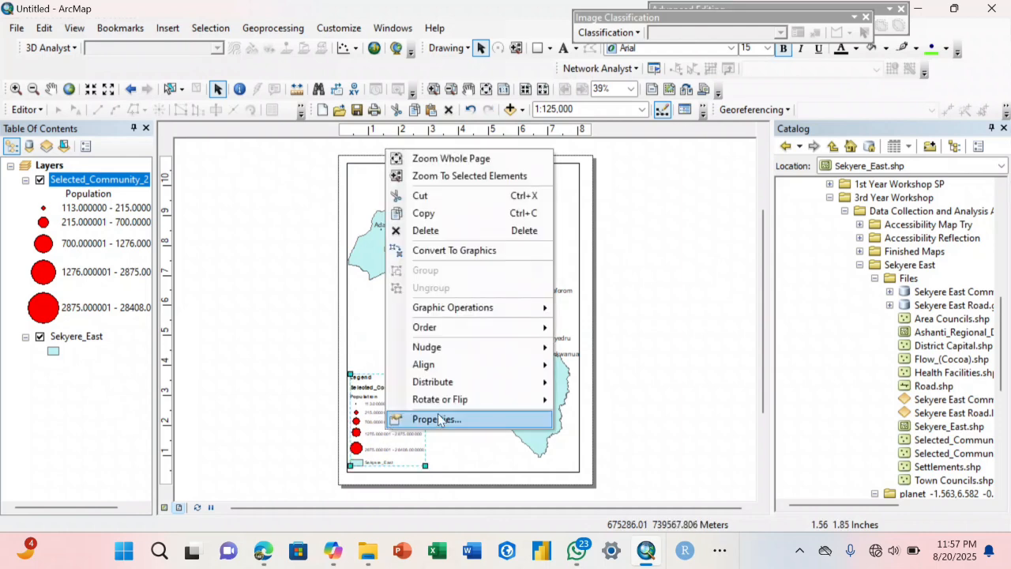
pyautogui.click(434, 251)
pyautogui.rightClick(397, 388)
pyautogui.click(446, 246)
pyautogui.click(640, 308)
# Step: Delete the Selected_Community_2 heading and the Sekyere_East entry from the legend, and lower the Legend title to just above the Population heading
pyautogui.click(377, 389)
pyautogui.rightClick(377, 390)
pyautogui.click(425, 192)
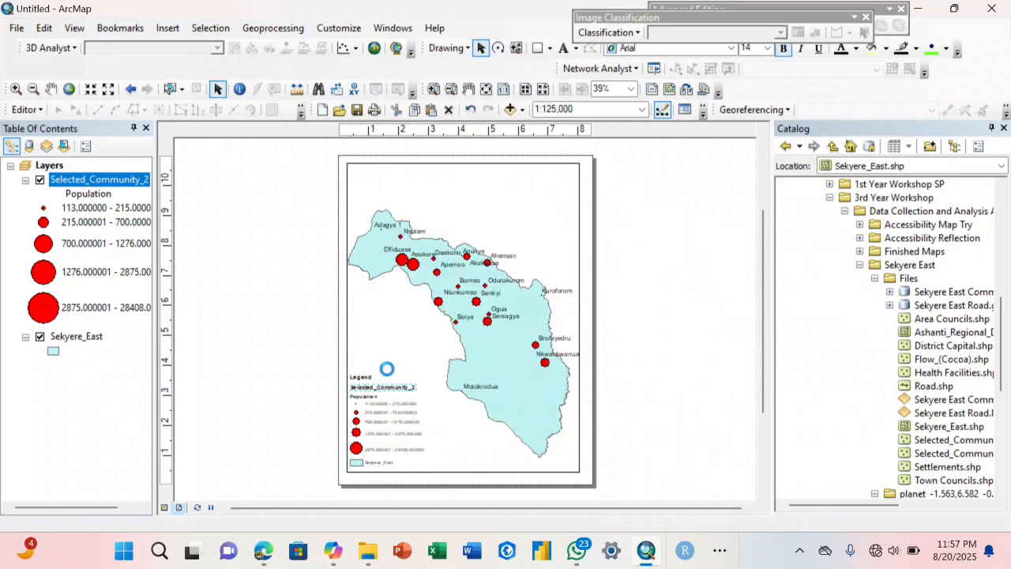
pyautogui.click(377, 463)
pyautogui.rightClick(377, 462)
pyautogui.click(429, 265)
pyautogui.moveTo(366, 378); pyautogui.dragTo(375, 388)
# Step: Try to group the Population heading and the five class entries of the legend
pyautogui.keyDown('shift'); pyautogui.click(371, 397); pyautogui.keyUp('shift')
pyautogui.keyDown('shift'); pyautogui.click(378, 404); pyautogui.keyUp('shift')
pyautogui.keyDown('shift'); pyautogui.click(383, 412); pyautogui.keyUp('shift')
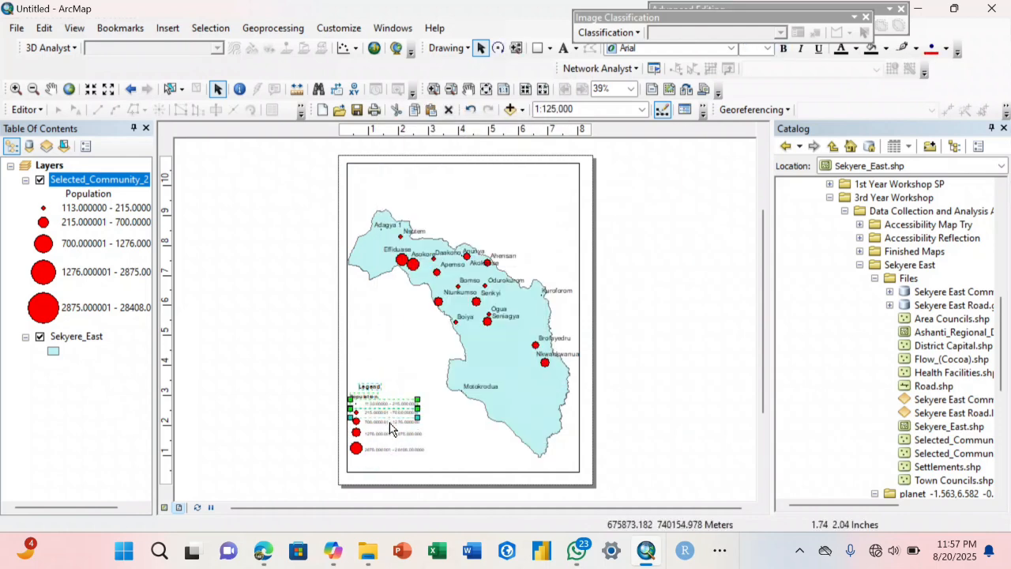
pyautogui.keyDown('shift'); pyautogui.click(388, 423); pyautogui.keyUp('shift')
pyautogui.keyDown('shift'); pyautogui.click(385, 436); pyautogui.keyUp('shift')
pyautogui.keyDown('shift'); pyautogui.click(386, 449); pyautogui.keyUp('shift')
pyautogui.rightClick(386, 449)
pyautogui.click(423, 301)
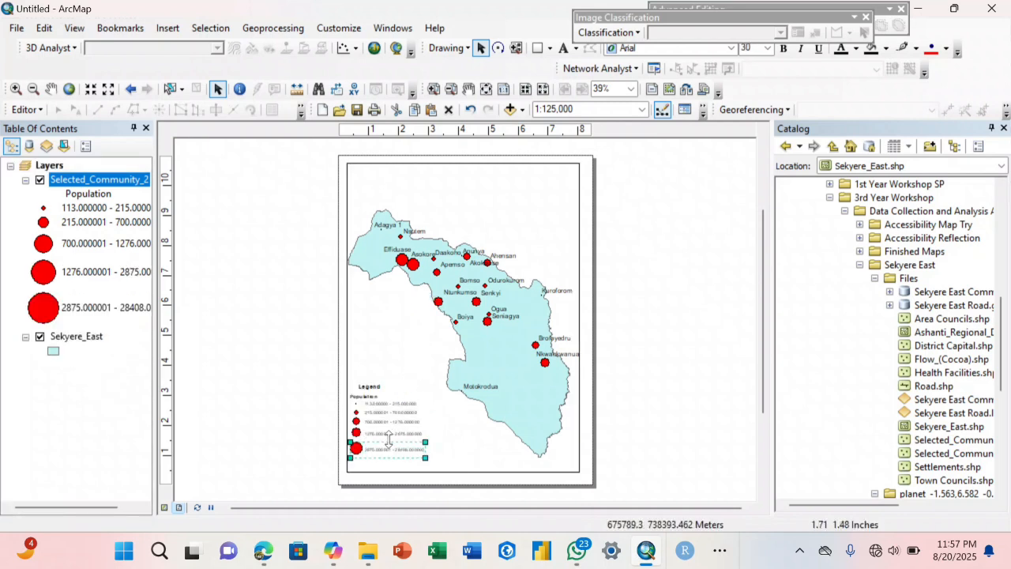
# Step: Group the Legend title, the Population heading and all five class entries into a single graphic
pyautogui.click(382, 438)
pyautogui.keyDown('shift'); pyautogui.click(379, 421); pyautogui.keyUp('shift')
pyautogui.keyDown('shift'); pyautogui.click(375, 412); pyautogui.keyUp('shift')
pyautogui.keyDown('shift'); pyautogui.click(372, 403); pyautogui.keyUp('shift')
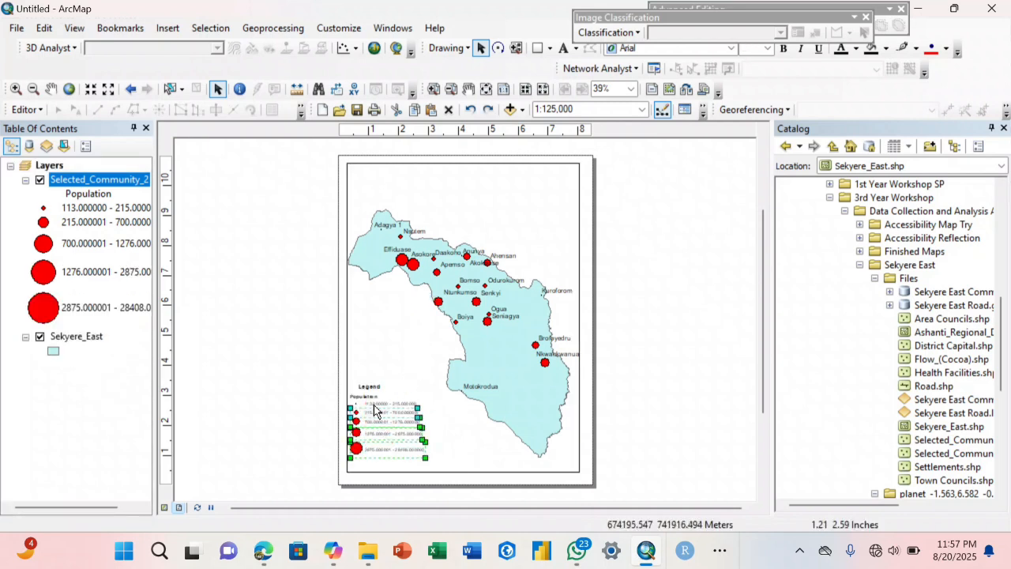
pyautogui.rightClick(369, 387)
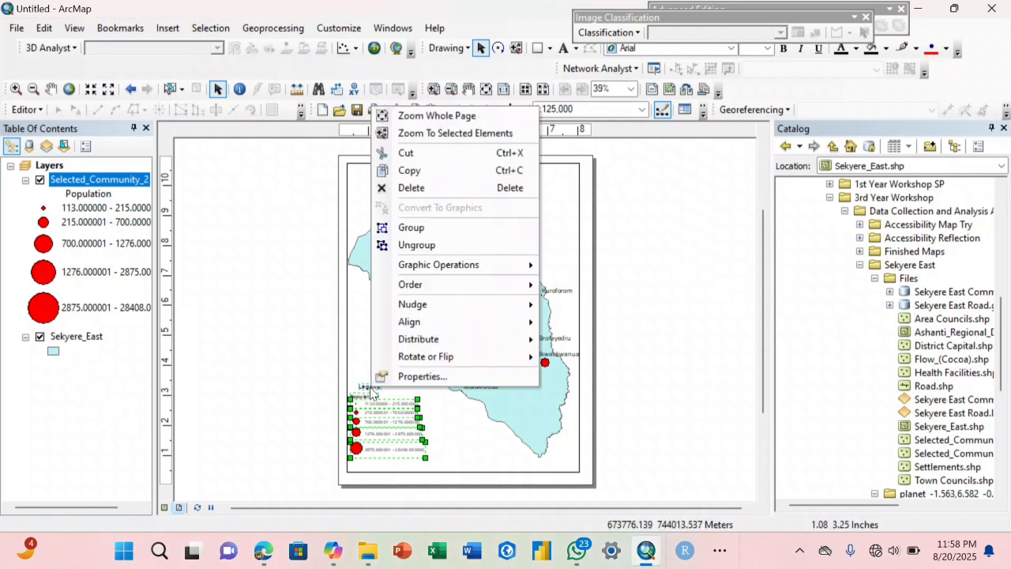
pyautogui.click(408, 229)
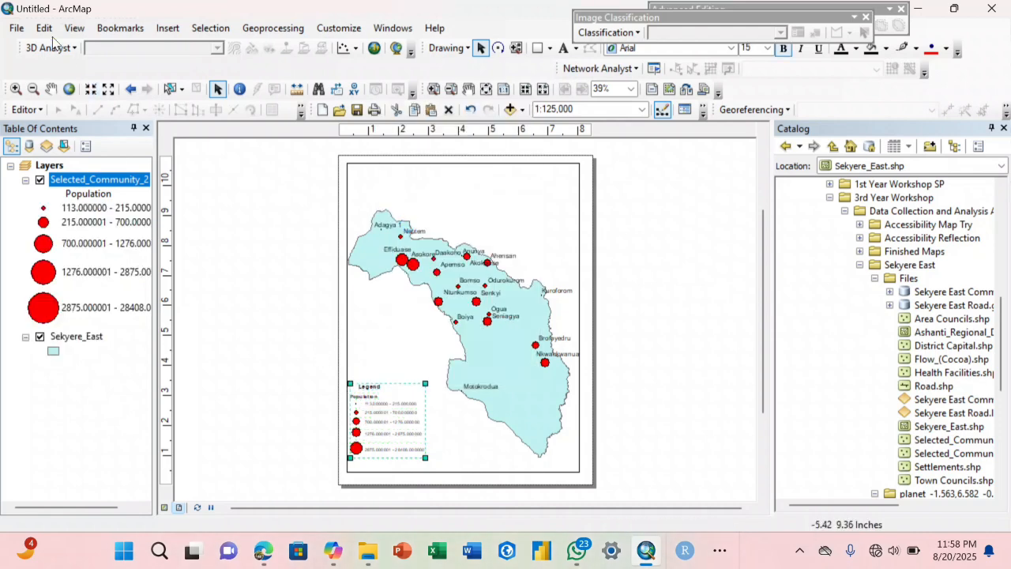
# Step: Export the map layout to the Downloads folder as a JPEG named Symbols
pyautogui.click(15, 30)
pyautogui.click(32, 266)
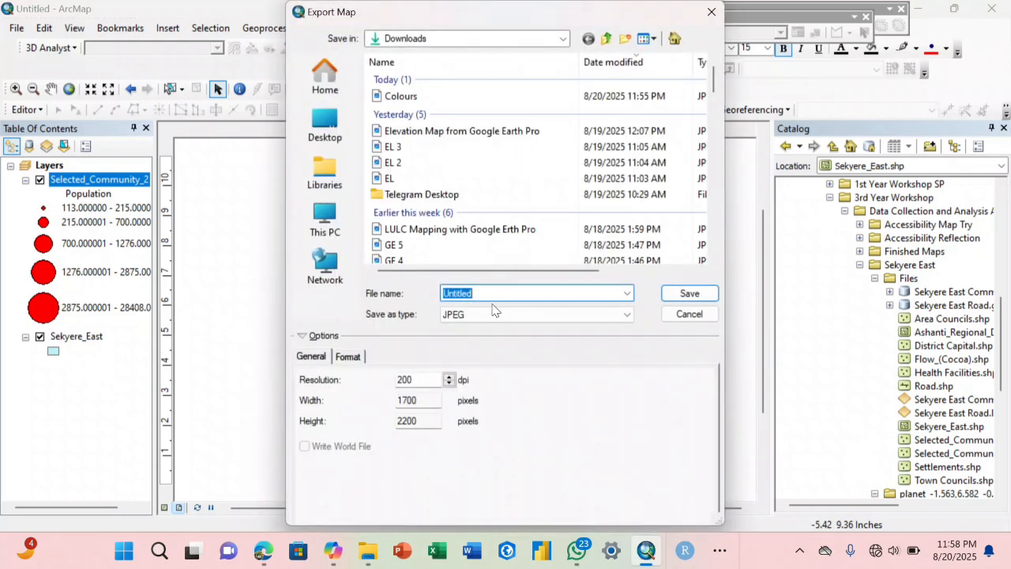
pyautogui.write('Symbols')
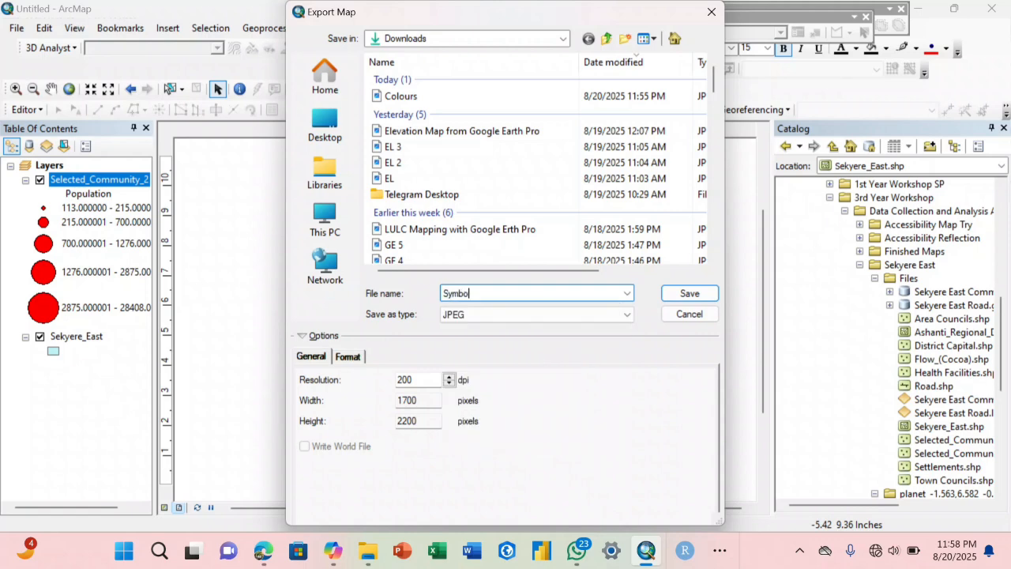
pyautogui.click(703, 293)
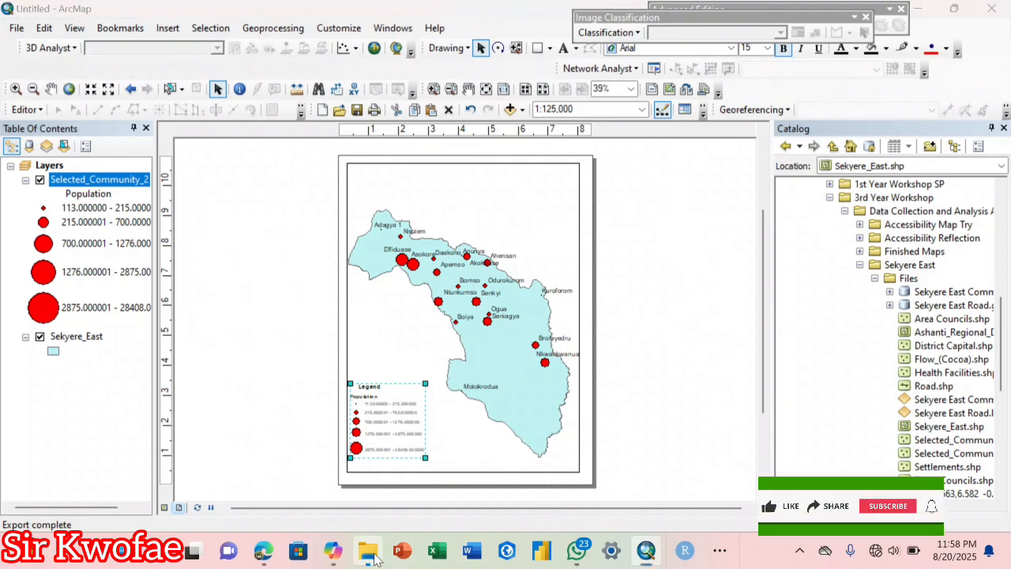
# Step: Open the exported Symbols.jpg from File Explorer to examine the map, and return to ArcMap
pyautogui.click(368, 552)
pyautogui.doubleClick(385, 204)
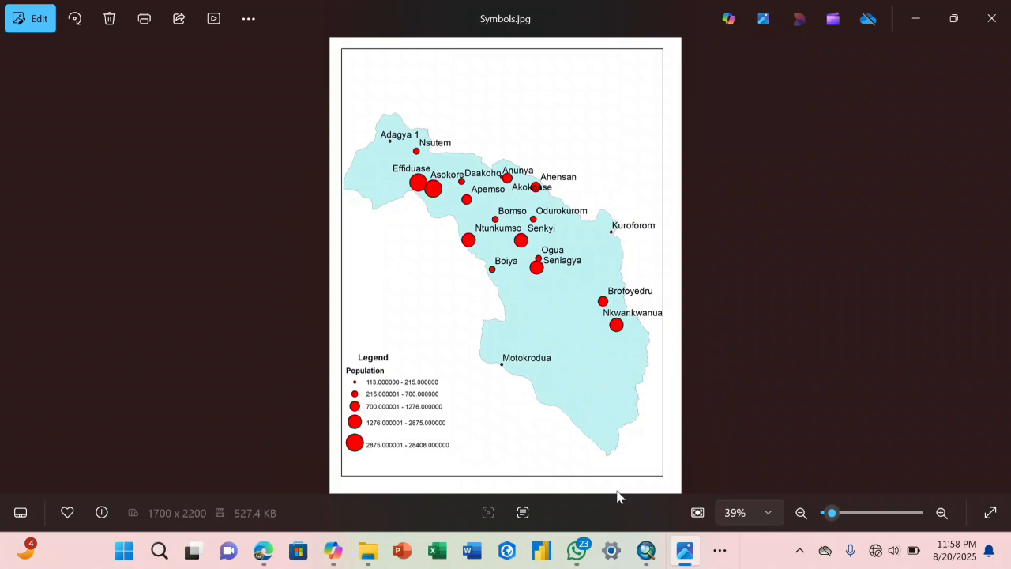
pyautogui.click(646, 550)
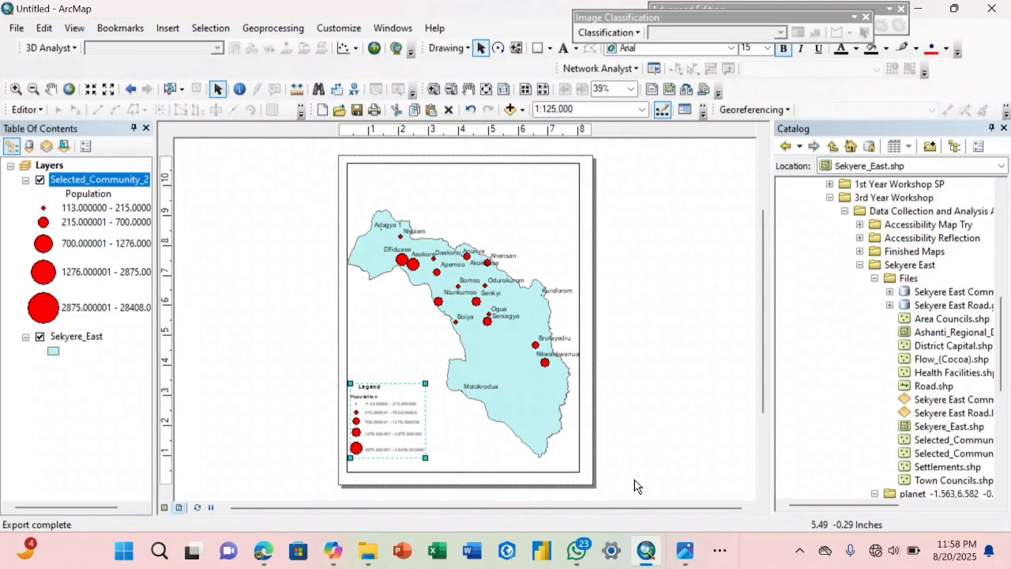
# Step: Change the symbology of the Selected_Community_2 layer to proportional symbols with Population as the value field
pyautogui.rightClick(102, 180)
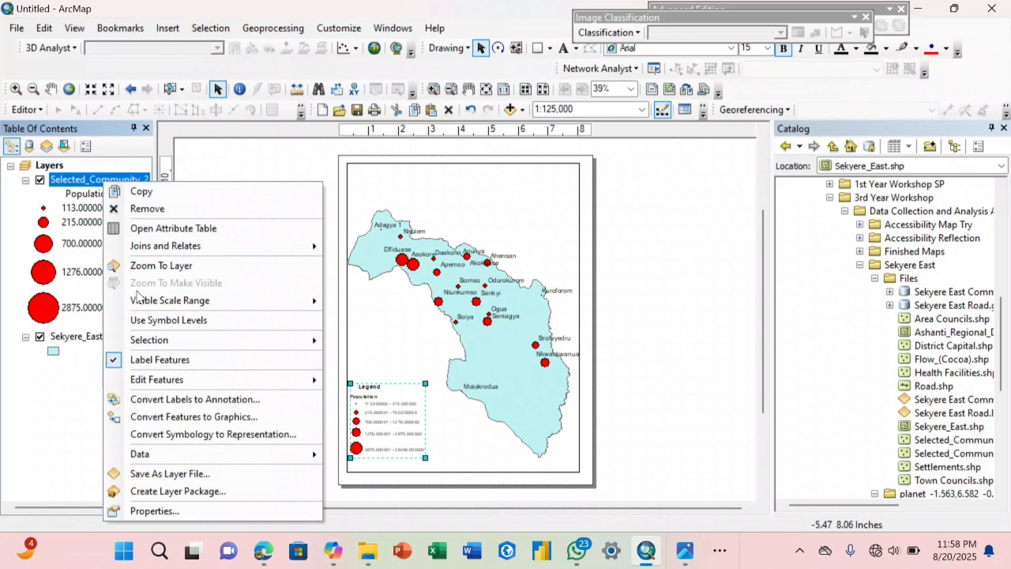
pyautogui.click(187, 517)
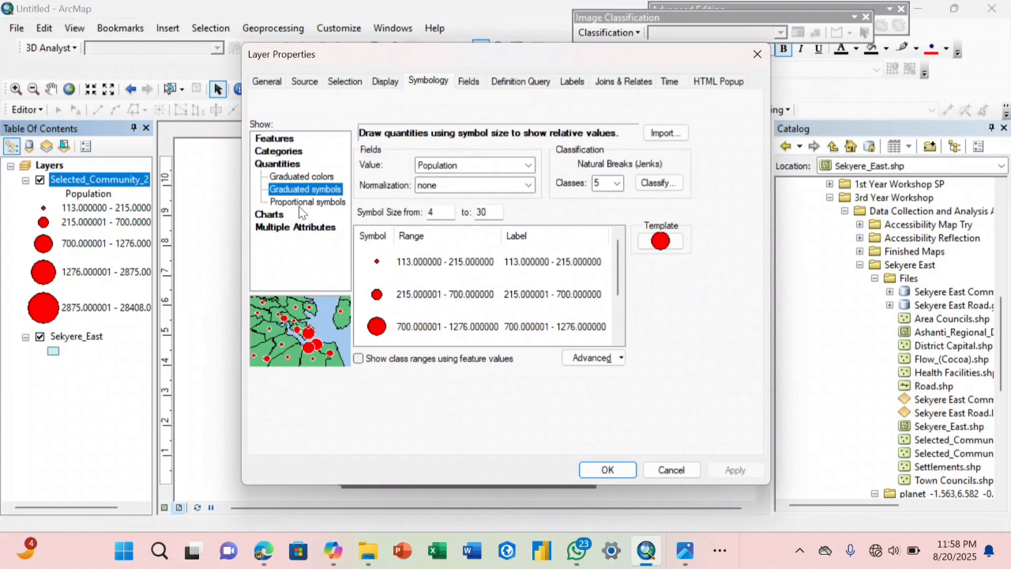
pyautogui.click(302, 203)
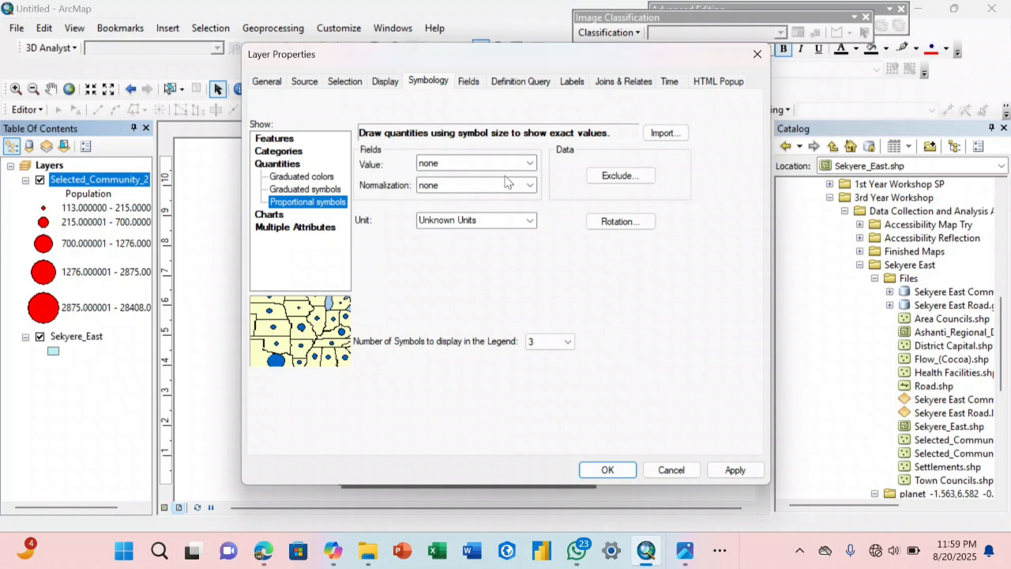
pyautogui.click(529, 164)
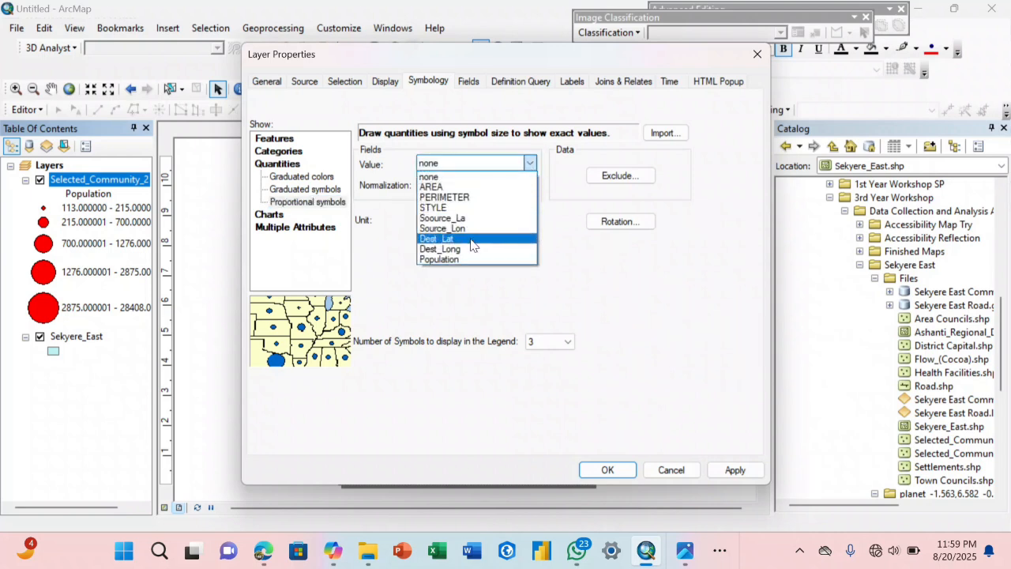
pyautogui.click(462, 261)
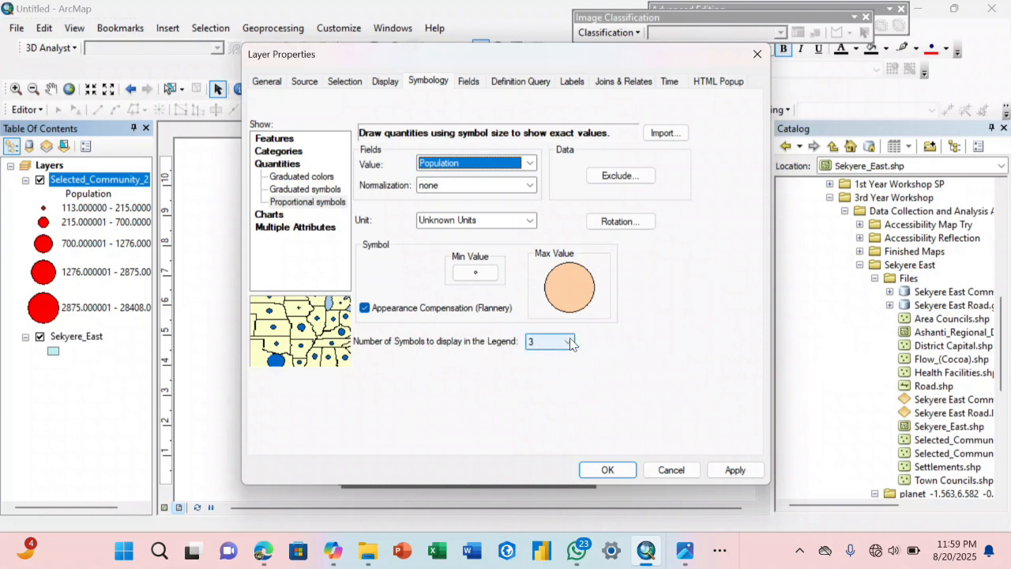
# Step: Set the color of the proportional symbols to bright red and apply the symbology to the Selected_Community_2 layer
pyautogui.click(577, 286)
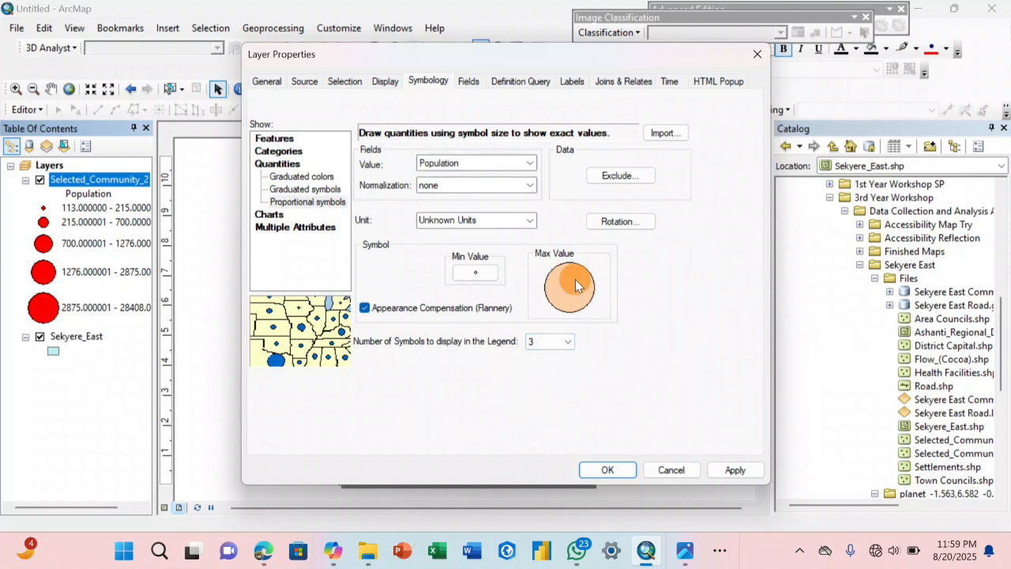
pyautogui.click(474, 272)
pyautogui.click(648, 237)
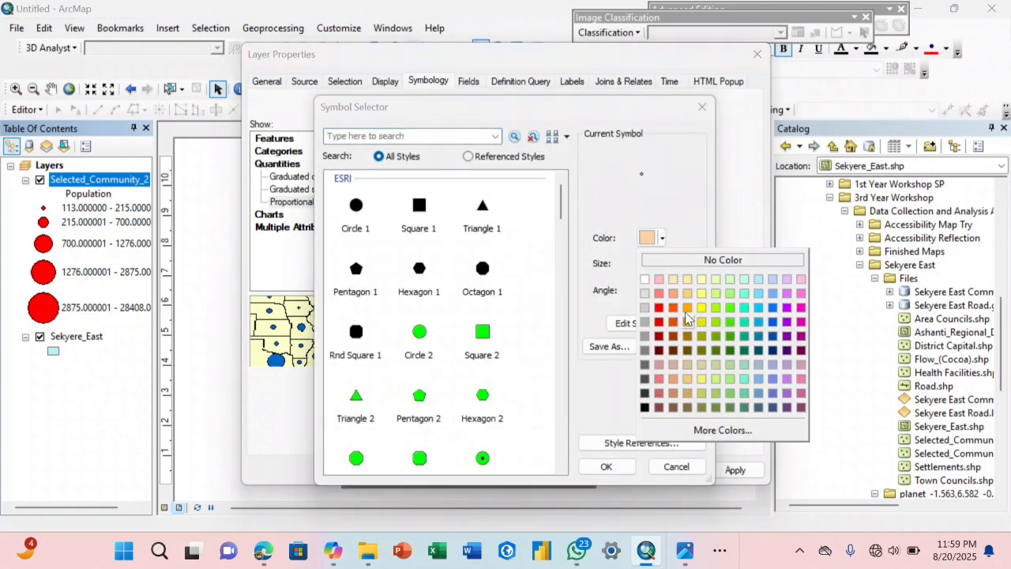
pyautogui.click(740, 333)
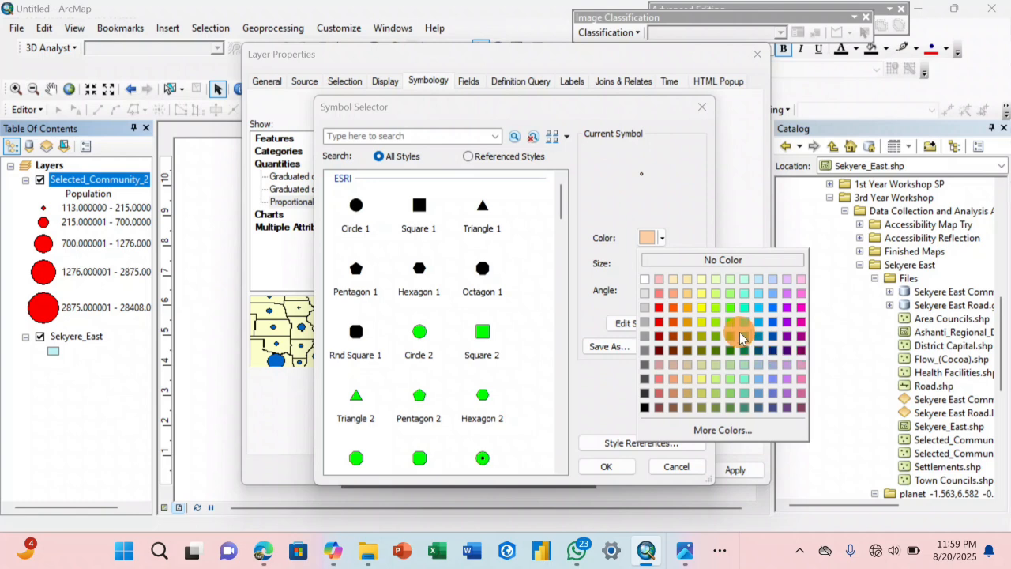
pyautogui.click(657, 245)
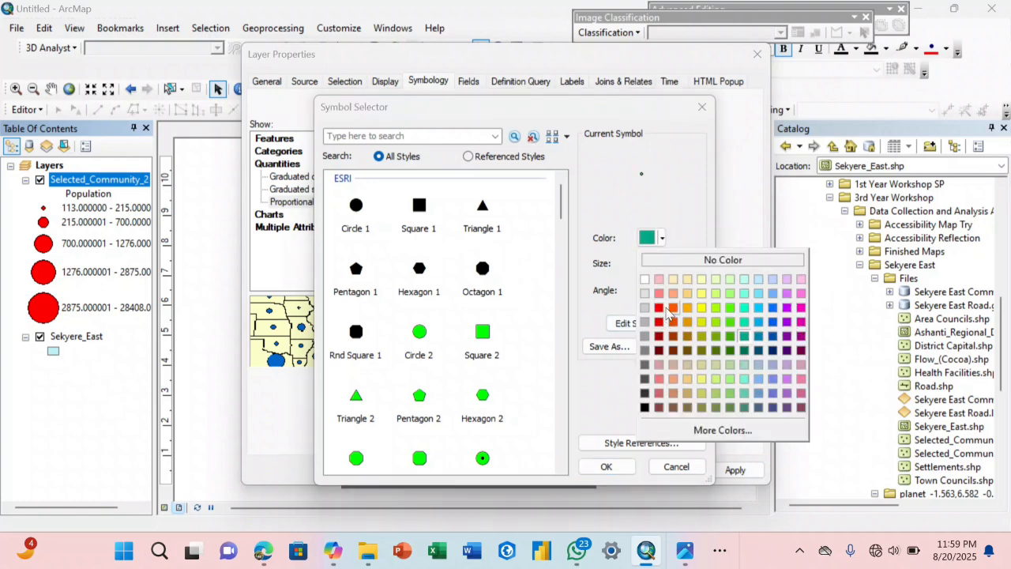
pyautogui.click(659, 310)
pyautogui.click(618, 468)
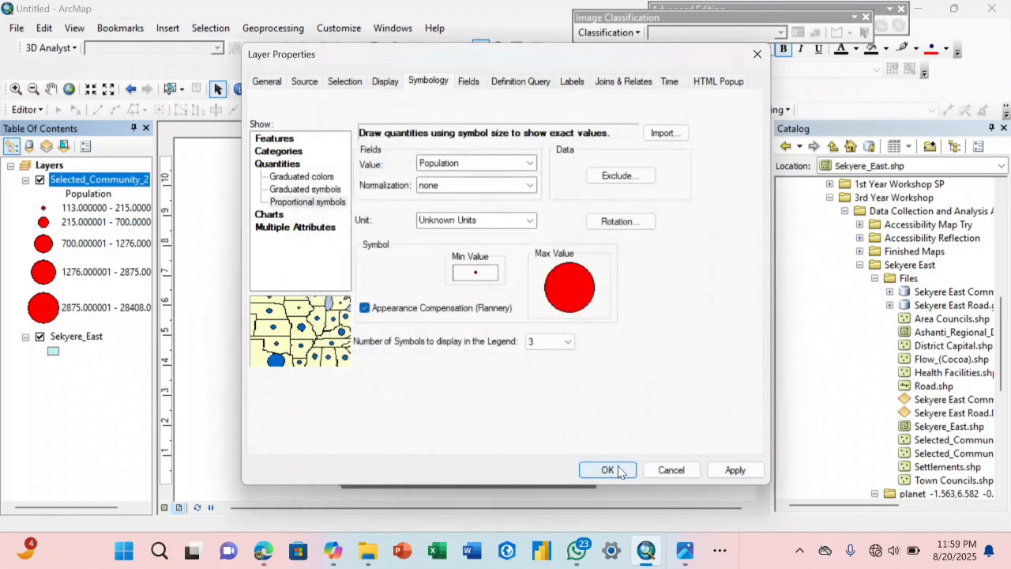
pyautogui.click(608, 470)
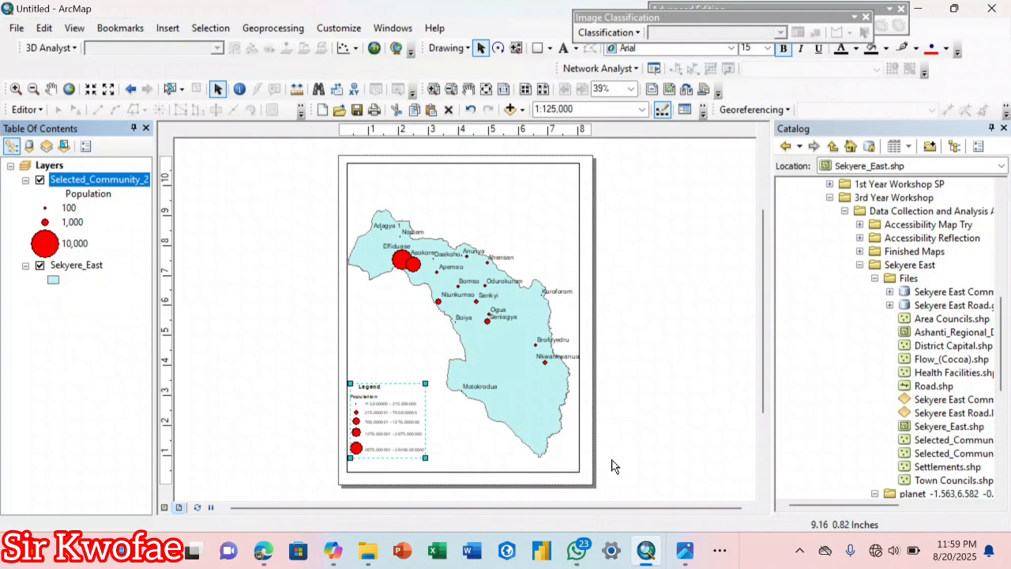
# Step: Switch to the data view and turn off the community name labels of the Selected_Community_2 layer
pyautogui.click(165, 506)
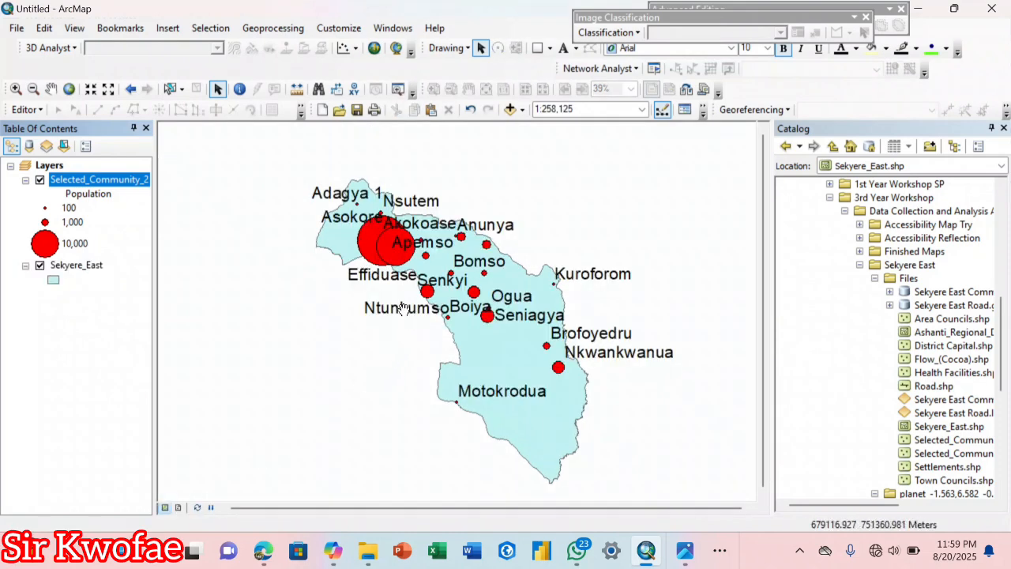
pyautogui.rightClick(118, 183)
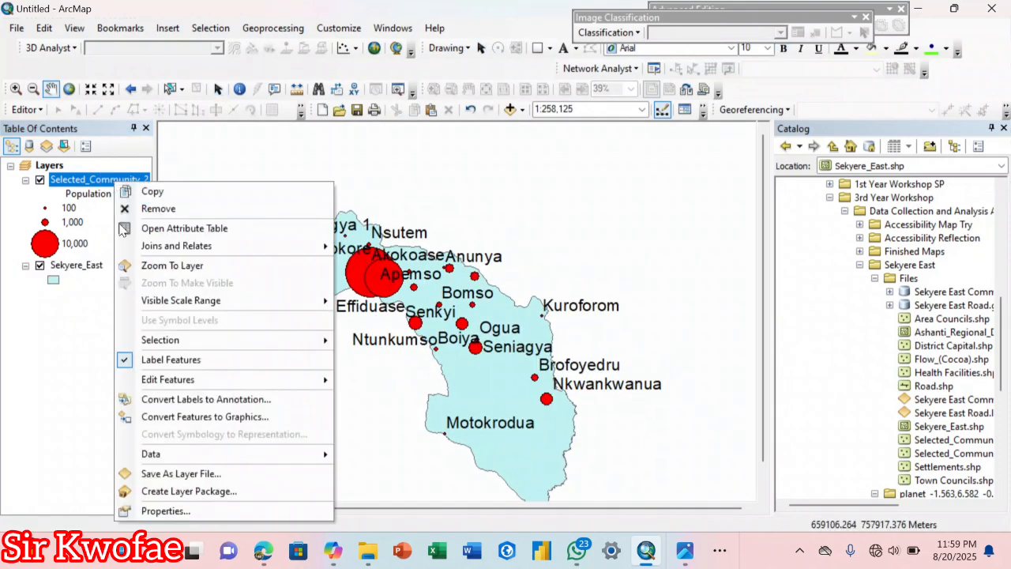
pyautogui.click(152, 357)
pyautogui.moveTo(440, 277); pyautogui.dragTo(424, 271)
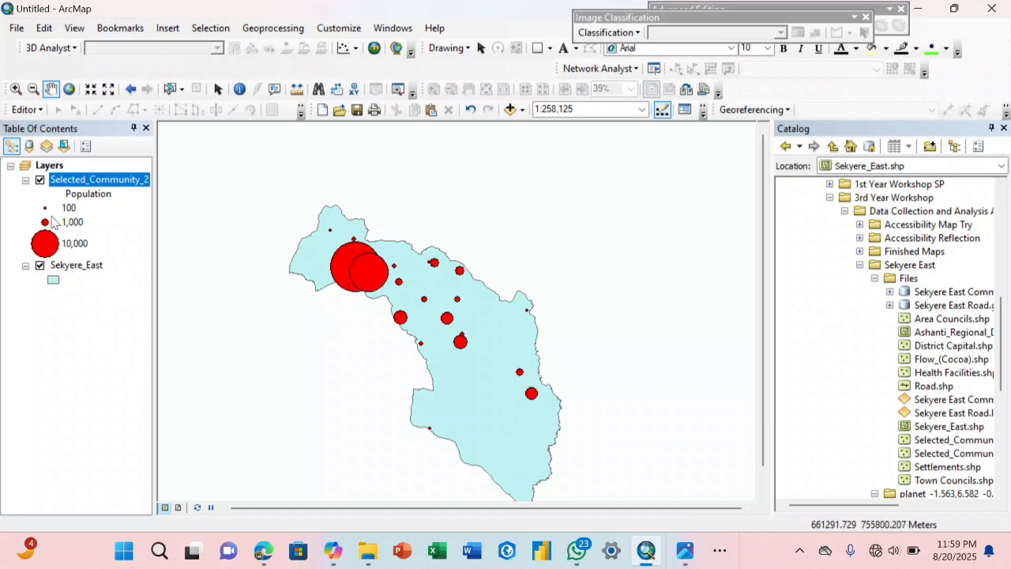
# Step: In the layout view, shift the map fully inside the page frame and turn on the community name labels of Selected_Community_2
pyautogui.click(101, 196)
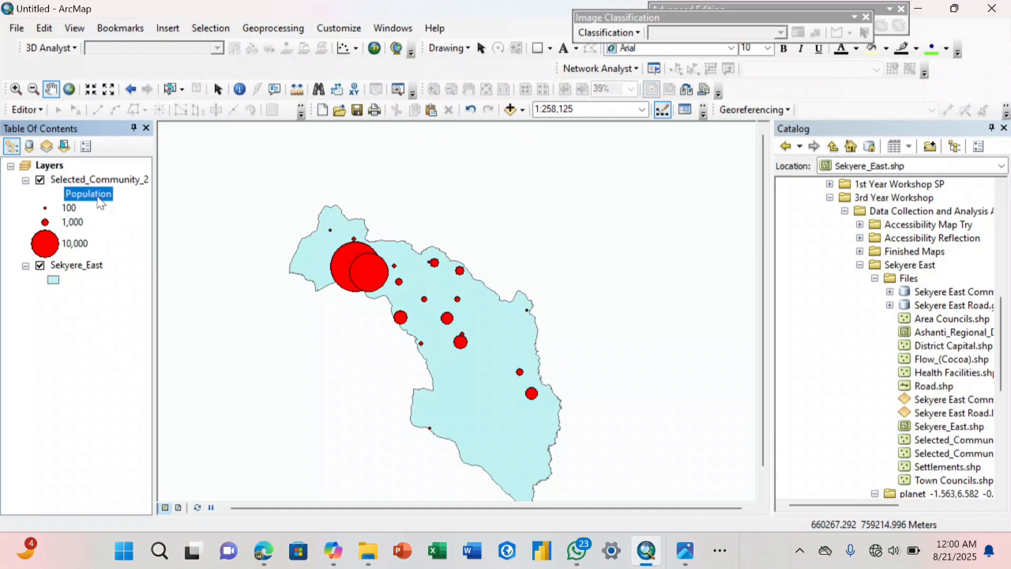
pyautogui.click(178, 507)
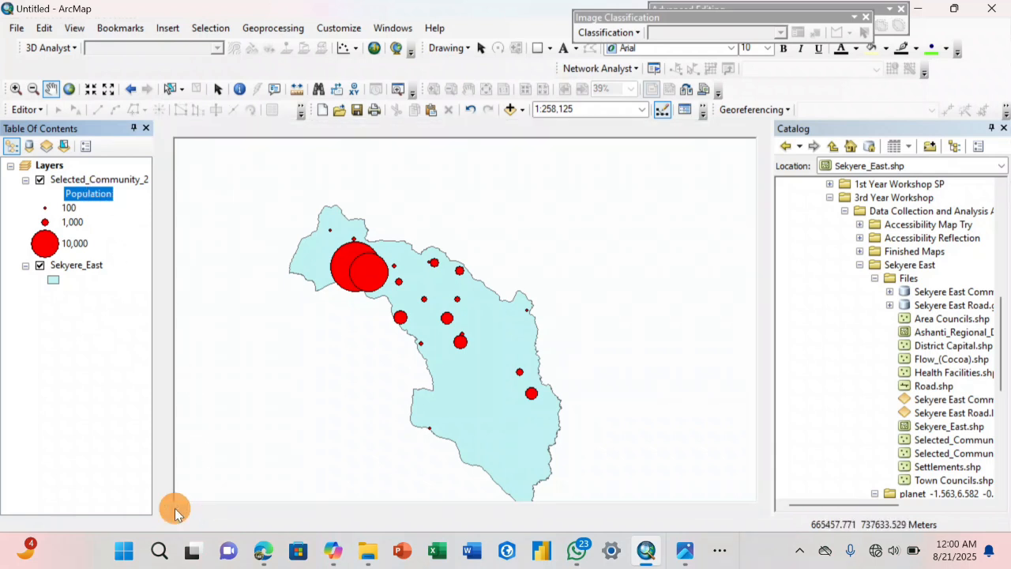
pyautogui.click(53, 93)
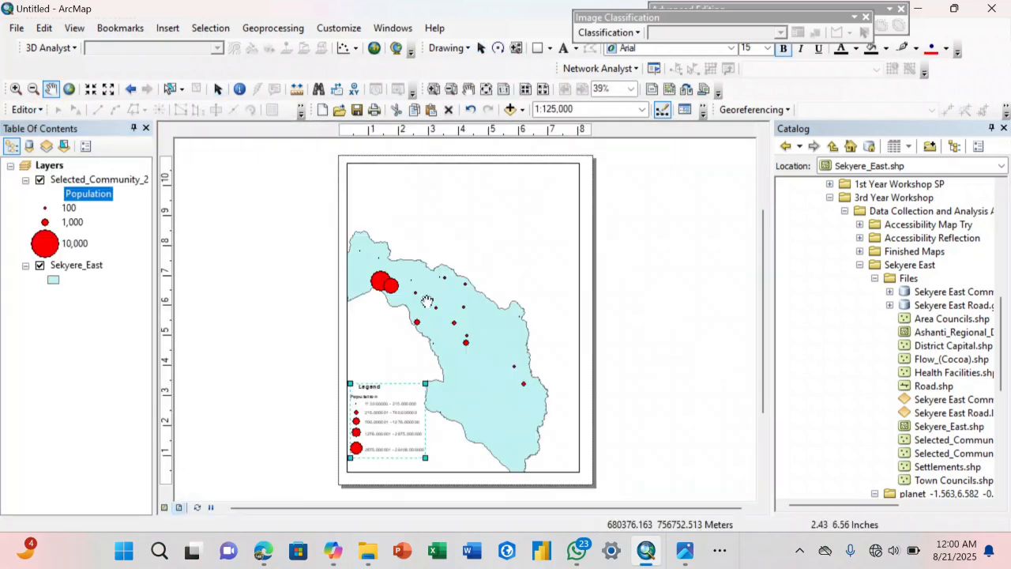
pyautogui.moveTo(452, 327); pyautogui.dragTo(476, 295)
pyautogui.rightClick(89, 179)
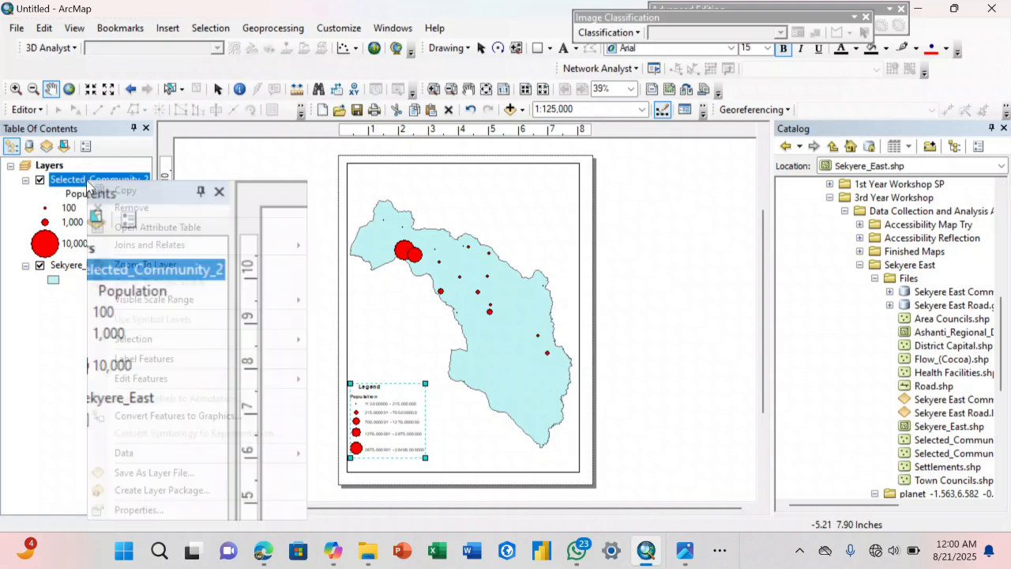
pyautogui.click(131, 358)
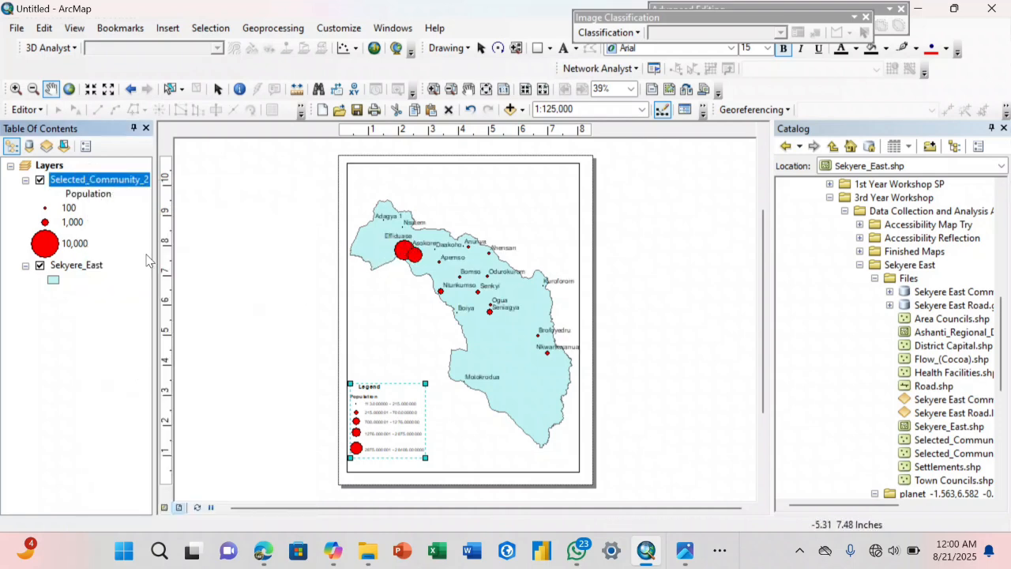
# Step: Open the Selected_Community_2 attribute table to examine the Population values of Effiduase and Asokore, and close the table
pyautogui.rightClick(103, 183)
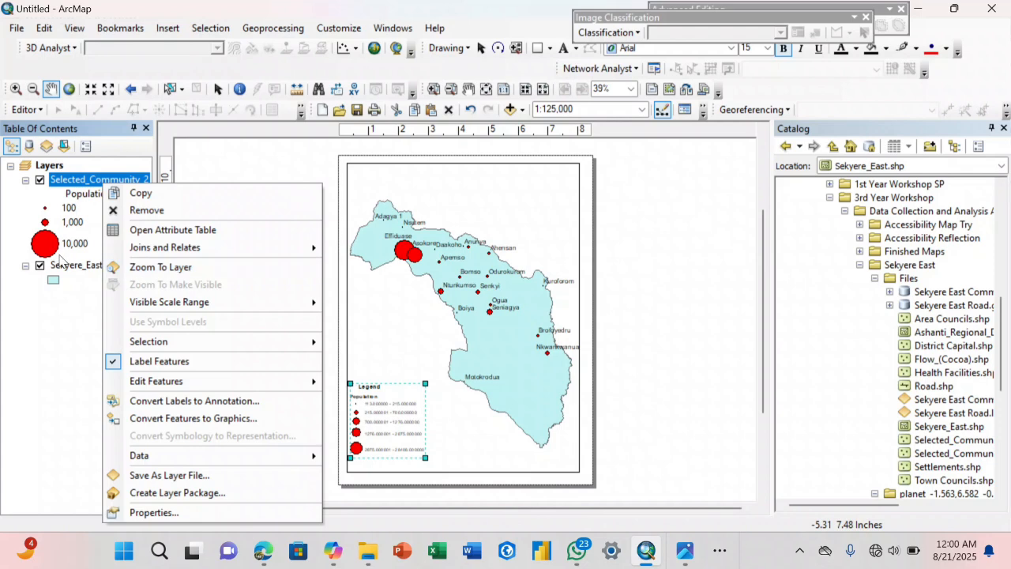
pyautogui.click(134, 230)
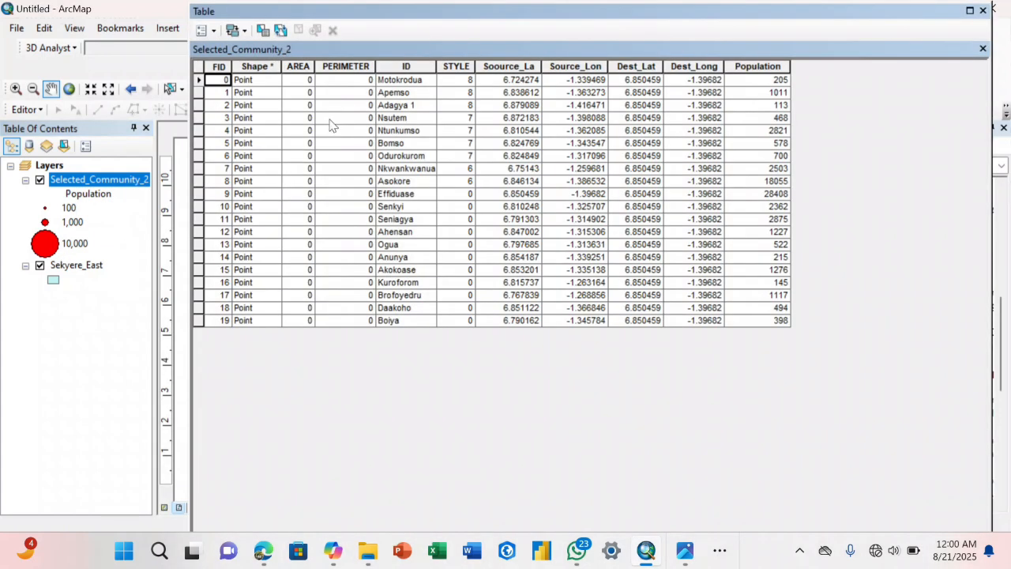
pyautogui.click(403, 195)
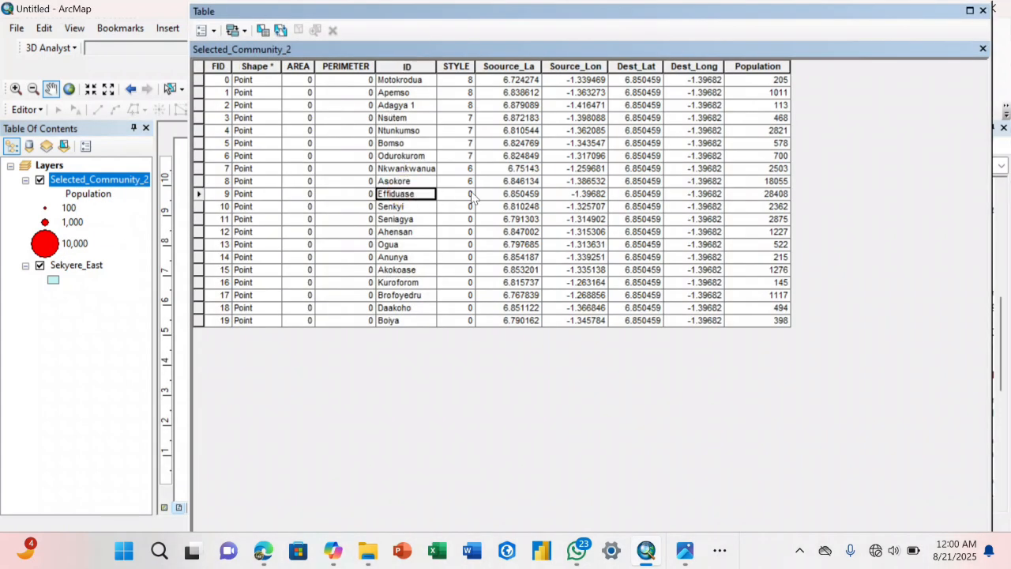
pyautogui.click(770, 196)
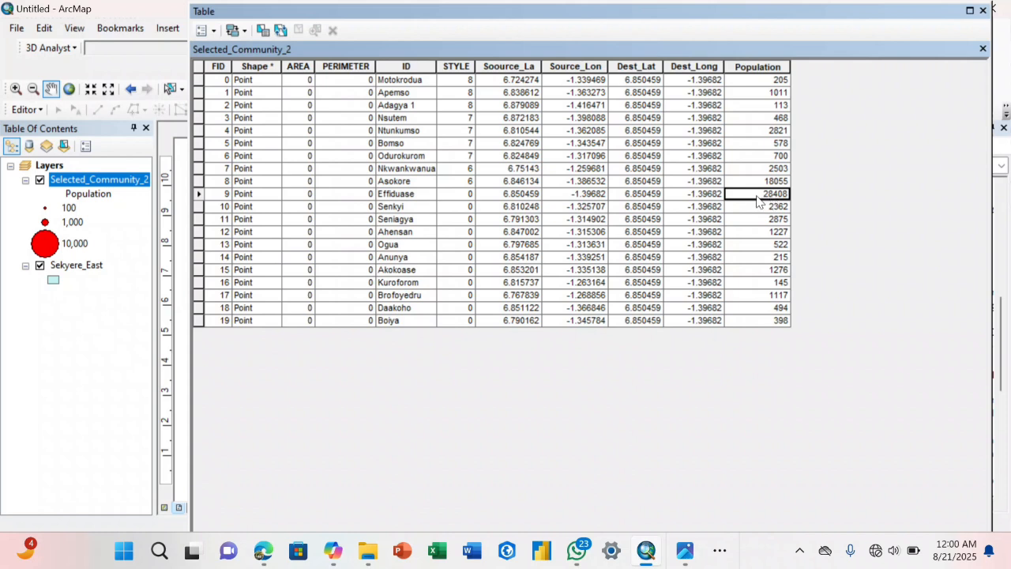
pyautogui.click(389, 182)
pyautogui.click(770, 183)
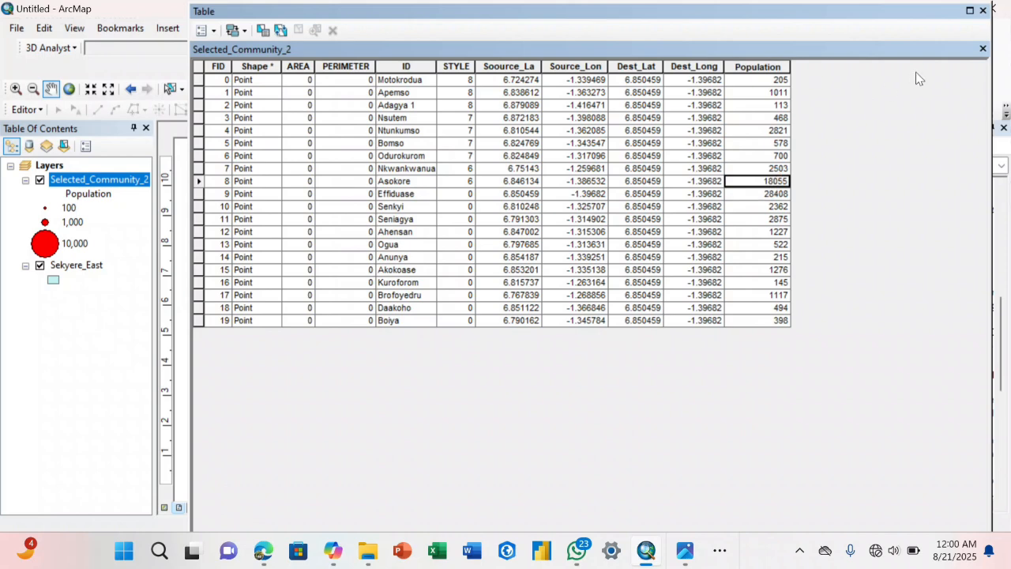
pyautogui.click(422, 91)
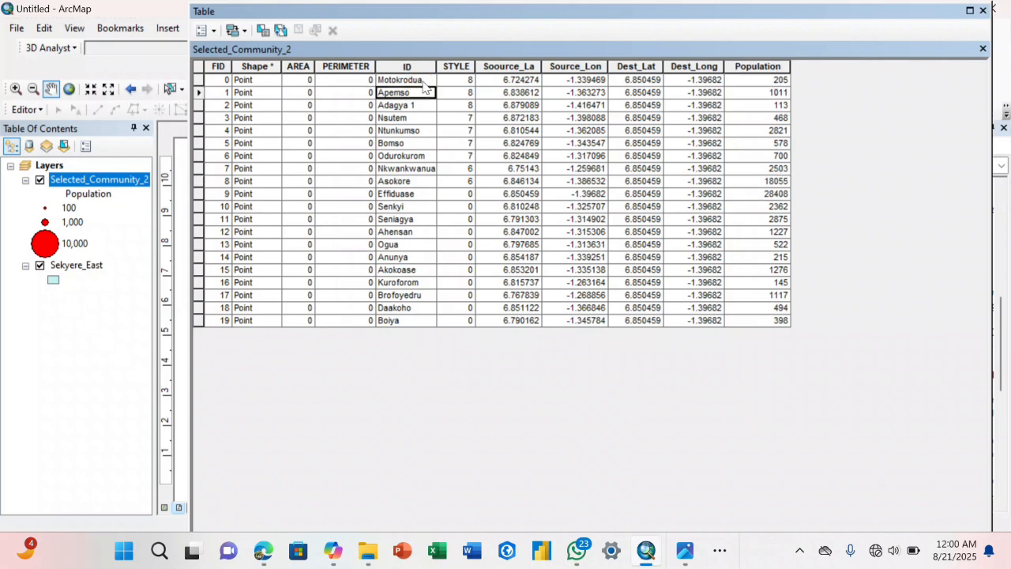
pyautogui.click(982, 50)
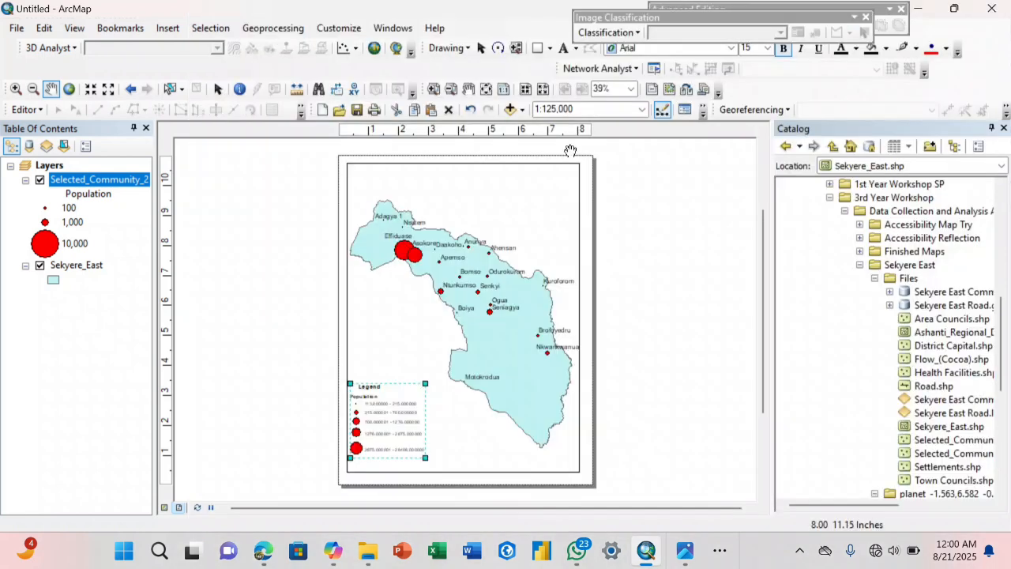
# Step: Examine the labeled symbols and the existing legend up close on the layout, and return to the whole page
pyautogui.scroll(3, 605, 234)
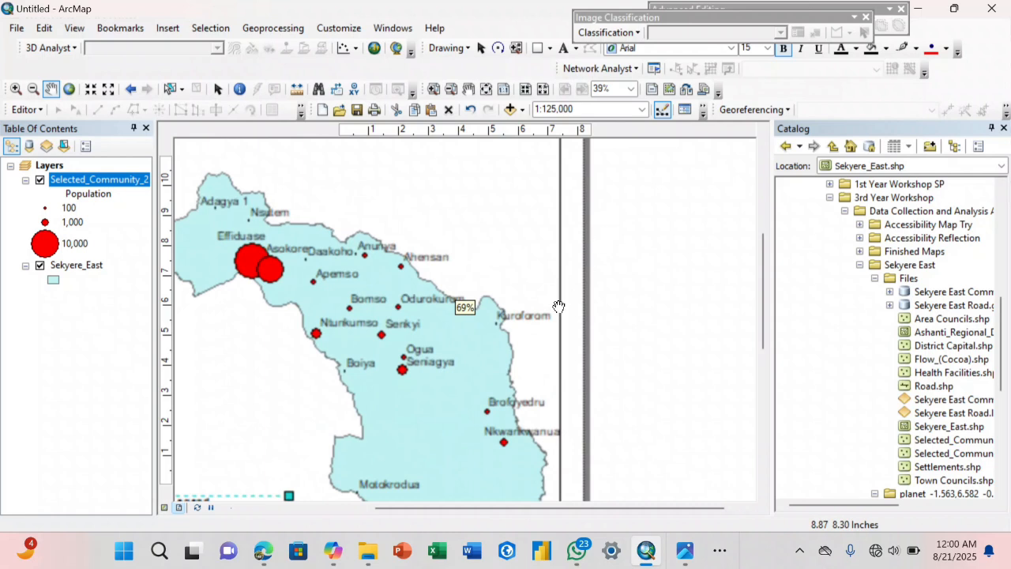
pyautogui.moveTo(764, 312); pyautogui.dragTo(763, 361)
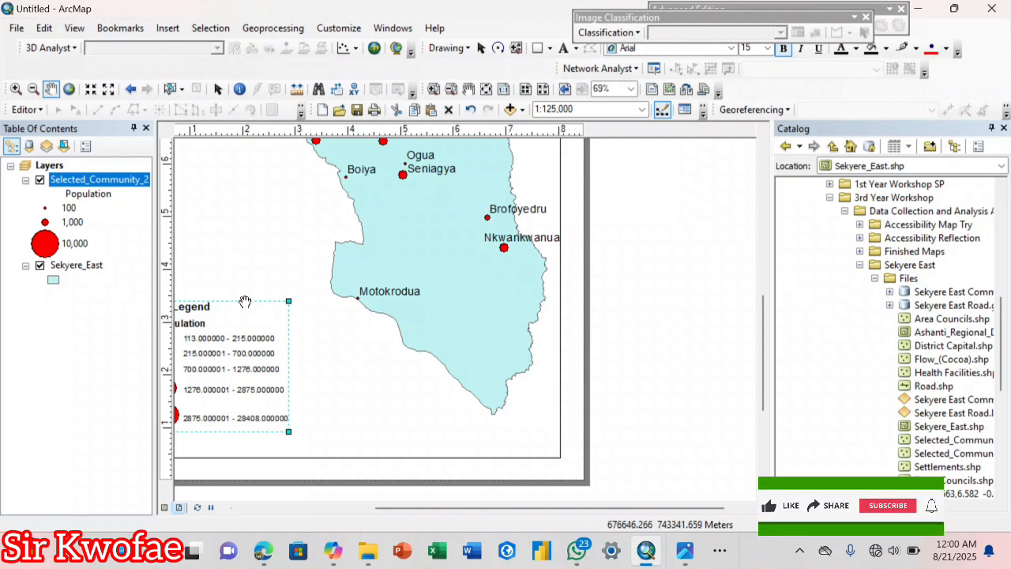
pyautogui.scroll(-2, 276, 219)
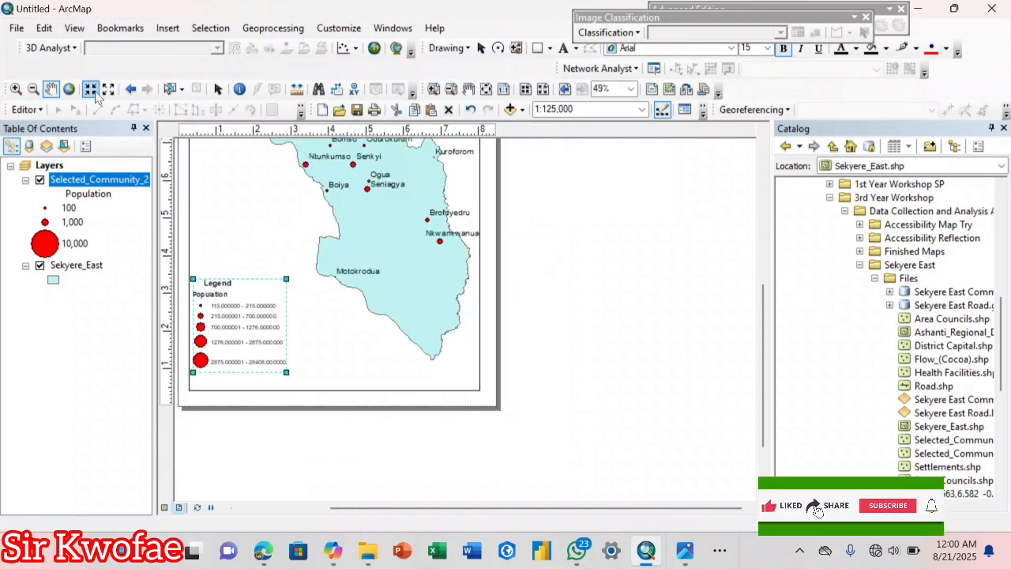
pyautogui.click(50, 89)
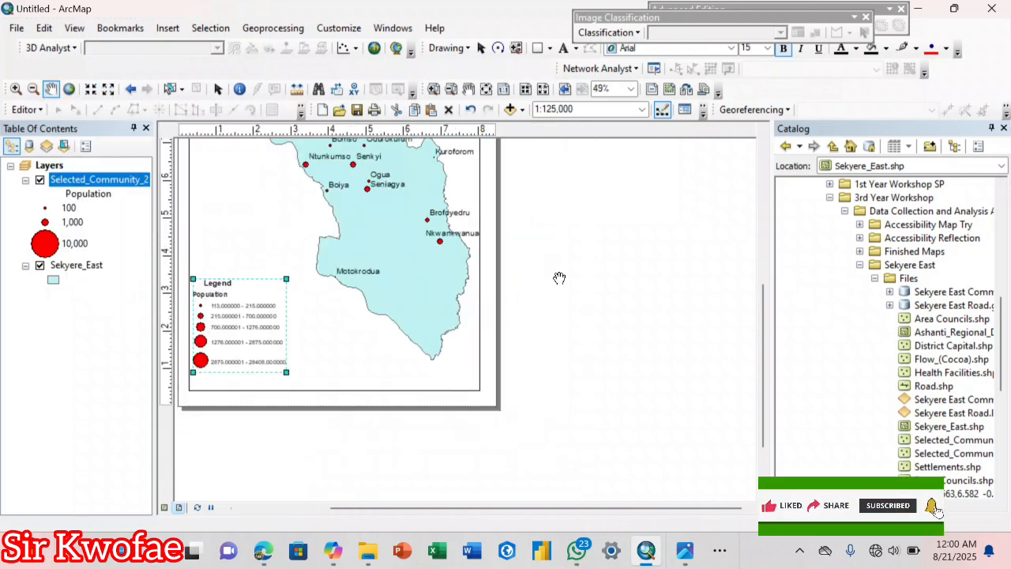
pyautogui.click(467, 89)
pyautogui.moveTo(537, 193); pyautogui.dragTo(605, 286)
pyautogui.moveTo(578, 222); pyautogui.dragTo(621, 227)
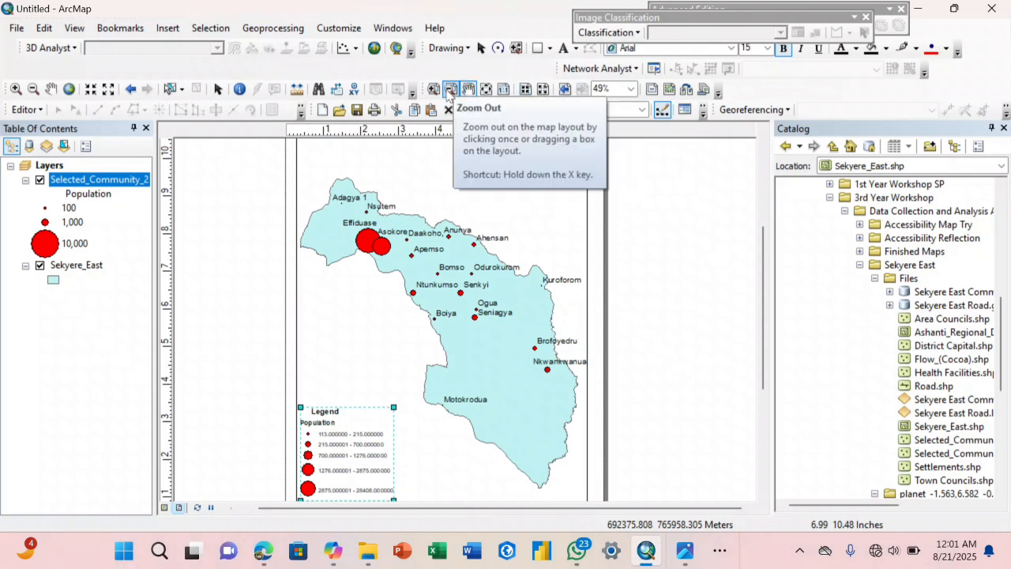
pyautogui.click(484, 89)
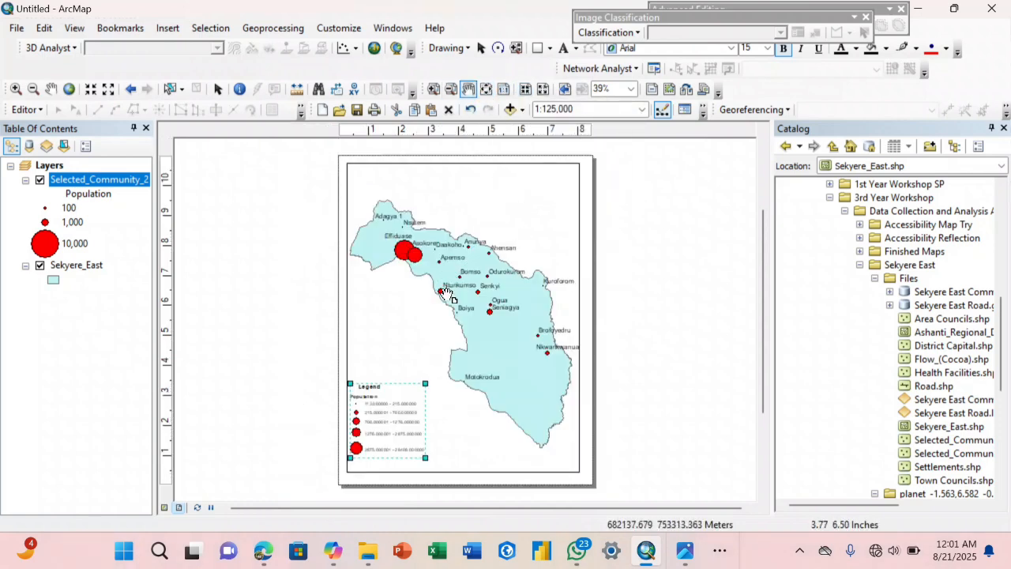
# Step: Delete the outdated graduated symbols legend from the map layout
pyautogui.click(218, 89)
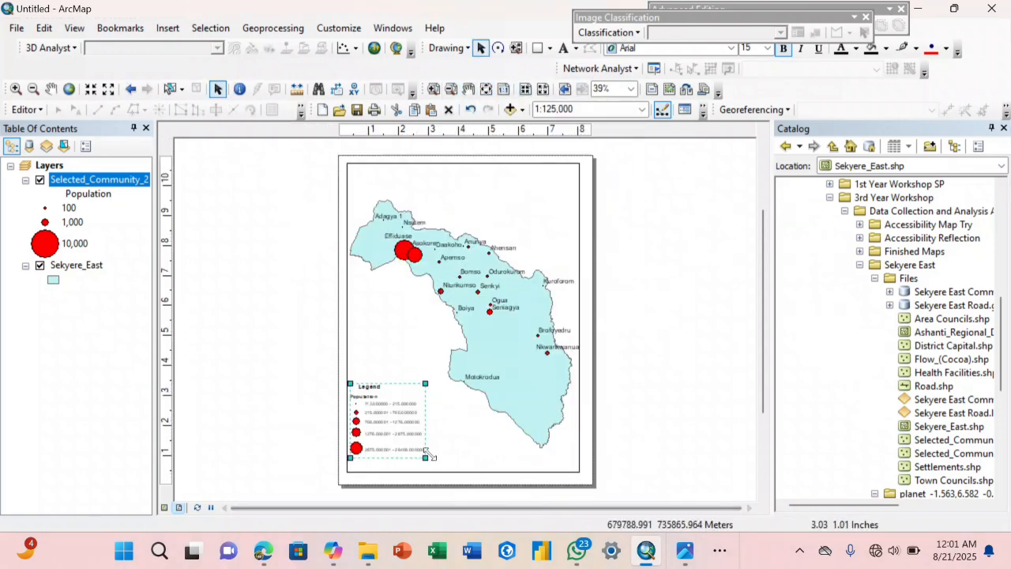
pyautogui.rightClick(394, 440)
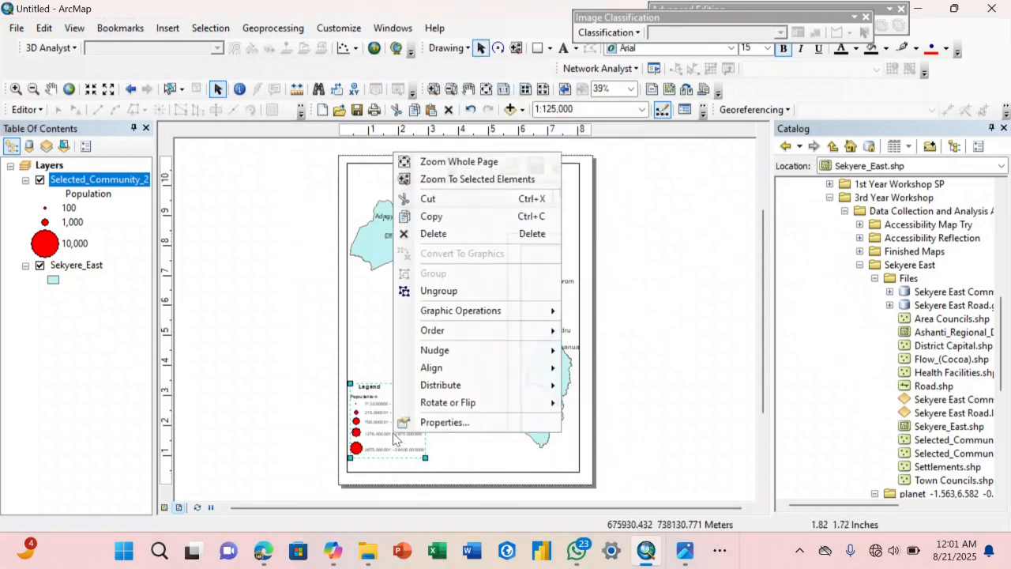
pyautogui.click(433, 234)
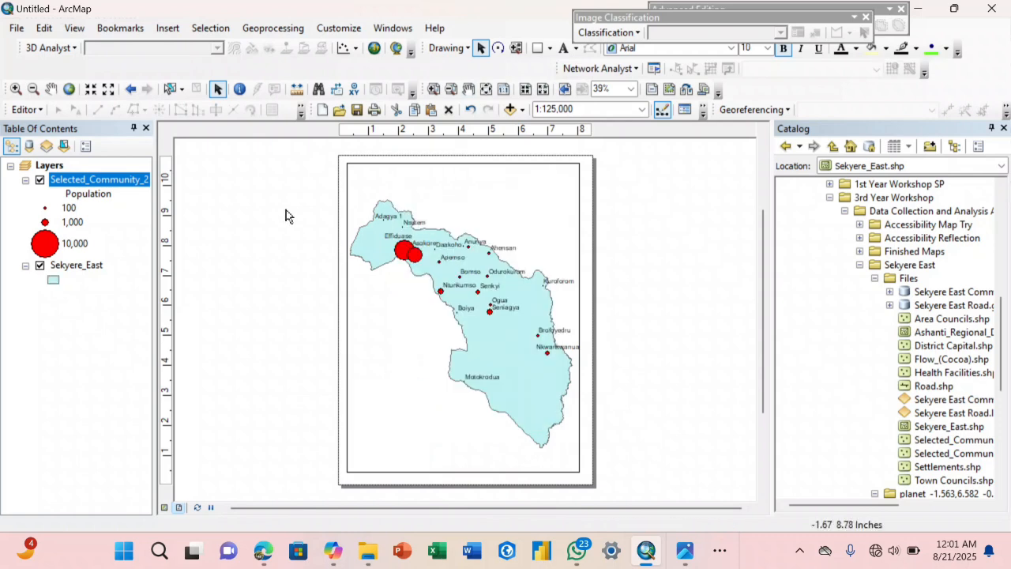
pyautogui.click(167, 28)
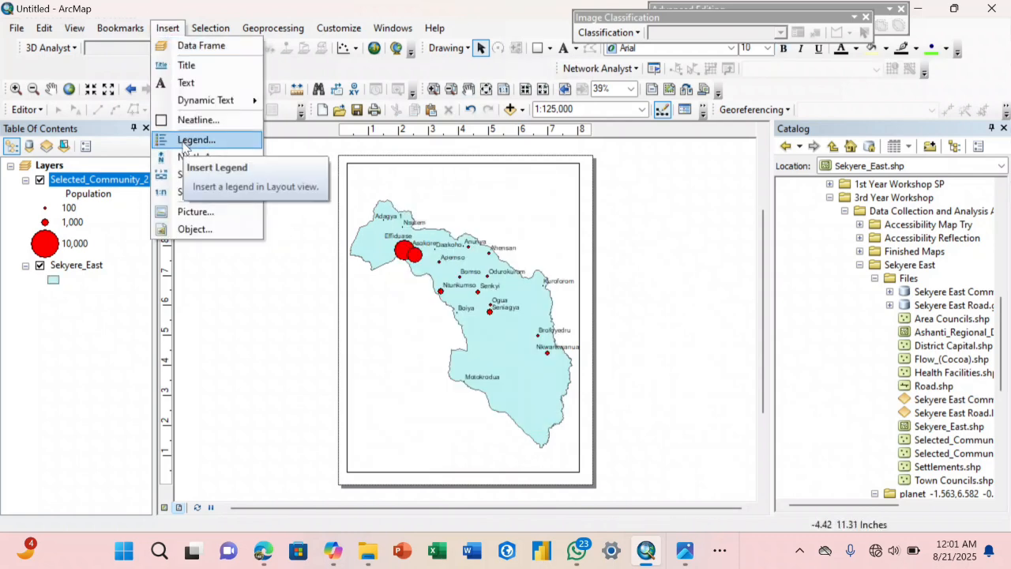
# Step: Change the color of the proportional symbols of Selected_Community_2 to black and apply the symbology
pyautogui.rightClick(61, 180)
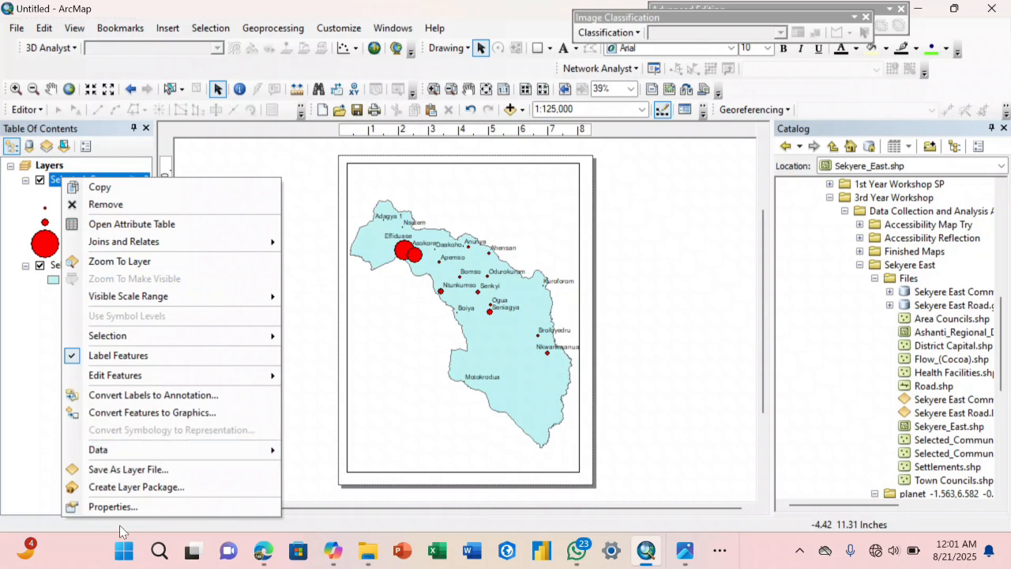
pyautogui.click(113, 508)
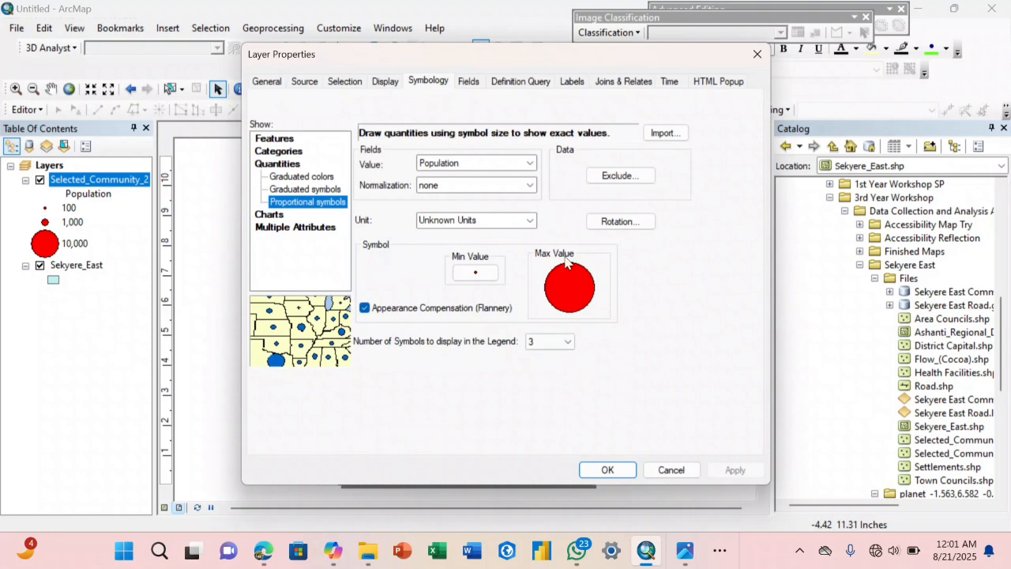
pyautogui.click(475, 272)
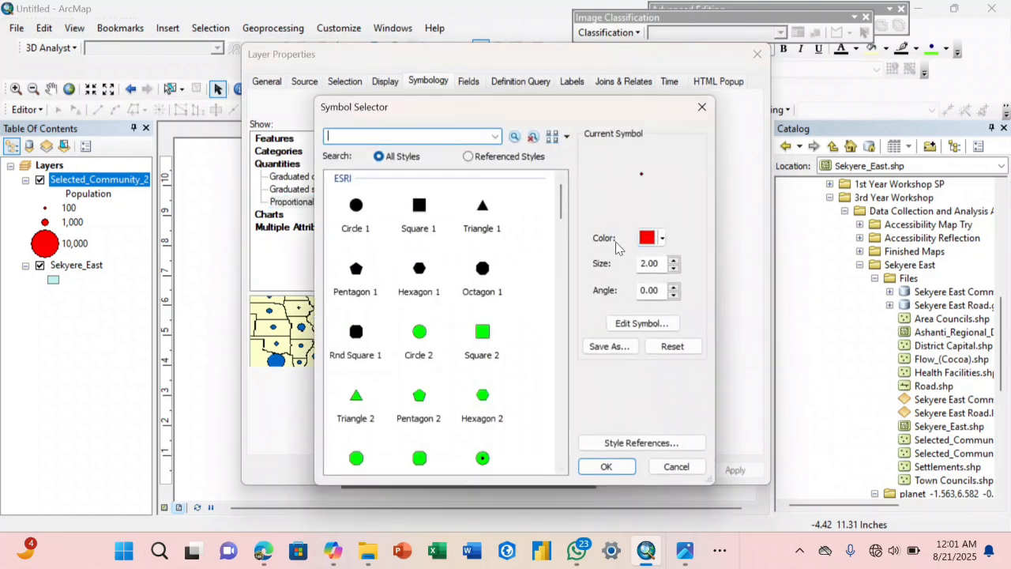
pyautogui.click(652, 237)
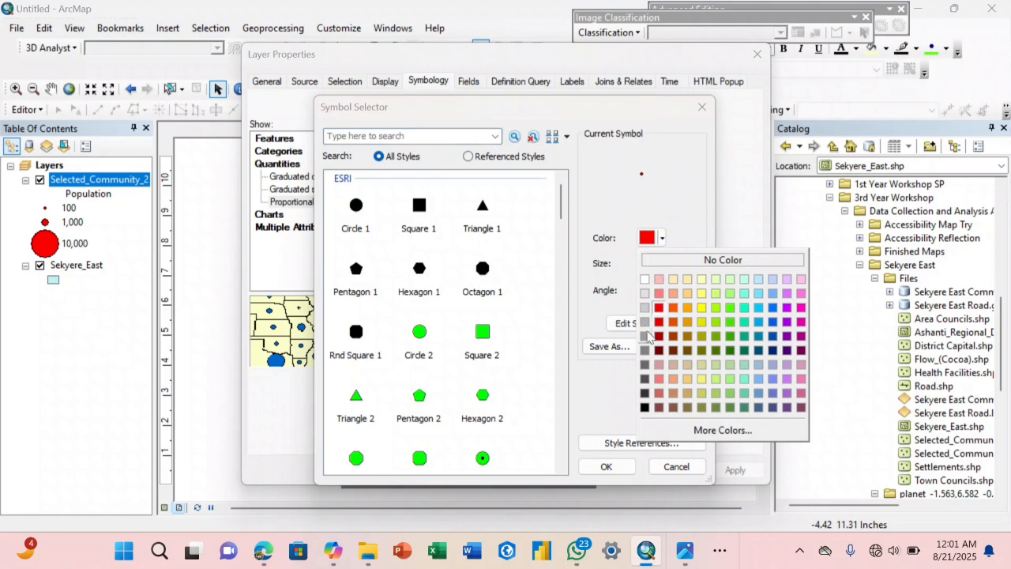
pyautogui.click(646, 407)
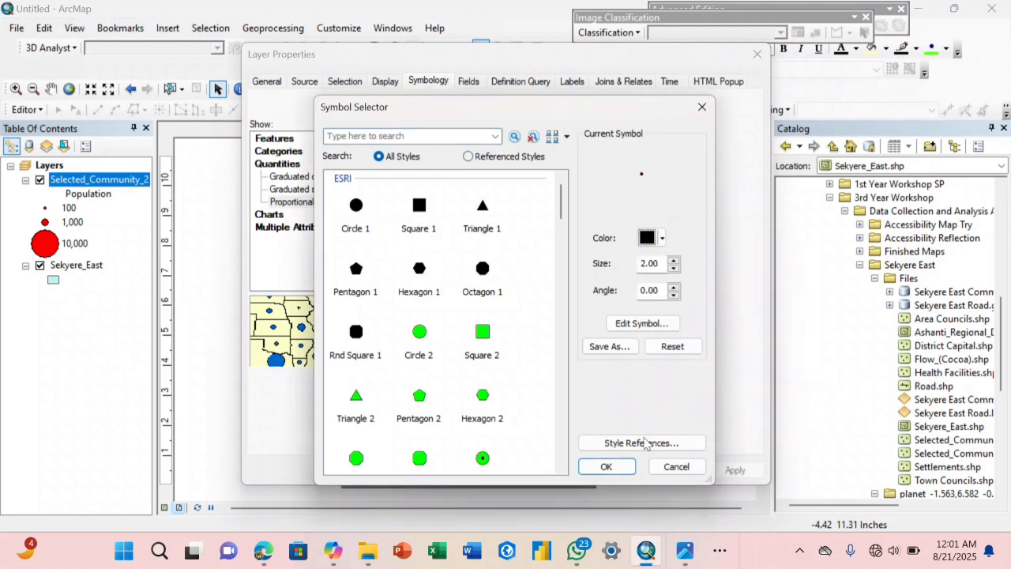
pyautogui.click(606, 466)
pyautogui.click(606, 470)
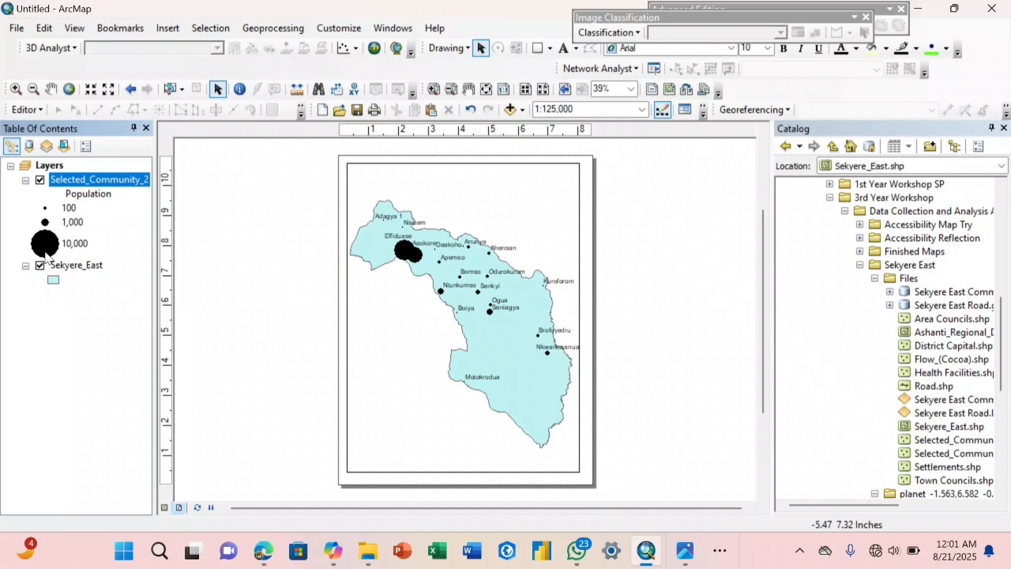
# Step: Set the proportional symbols of Selected_Community_2 to bright blue, increase the minimum value symbol's size, and apply the symbology
pyautogui.rightClick(90, 184)
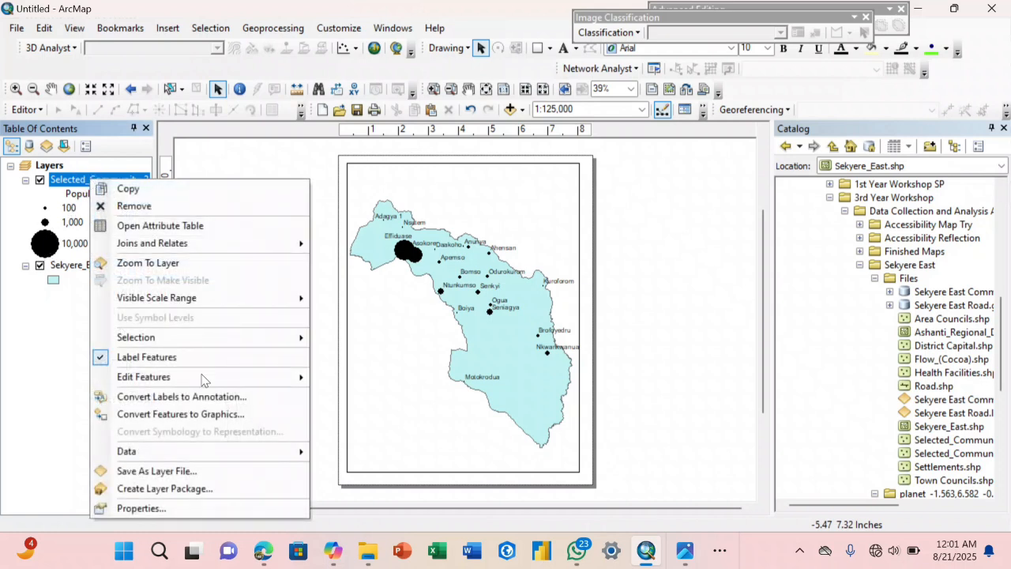
pyautogui.click(203, 508)
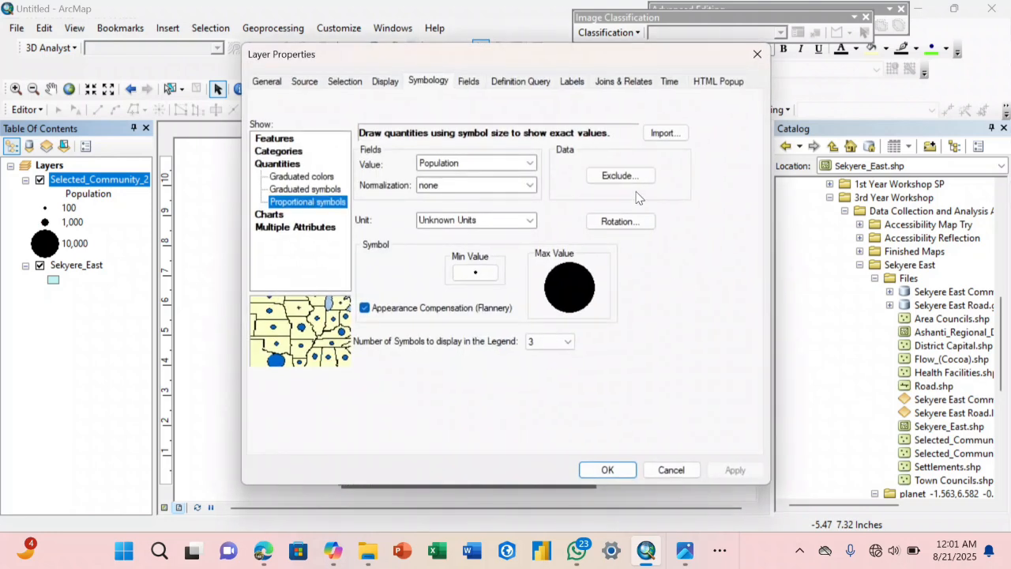
pyautogui.click(475, 272)
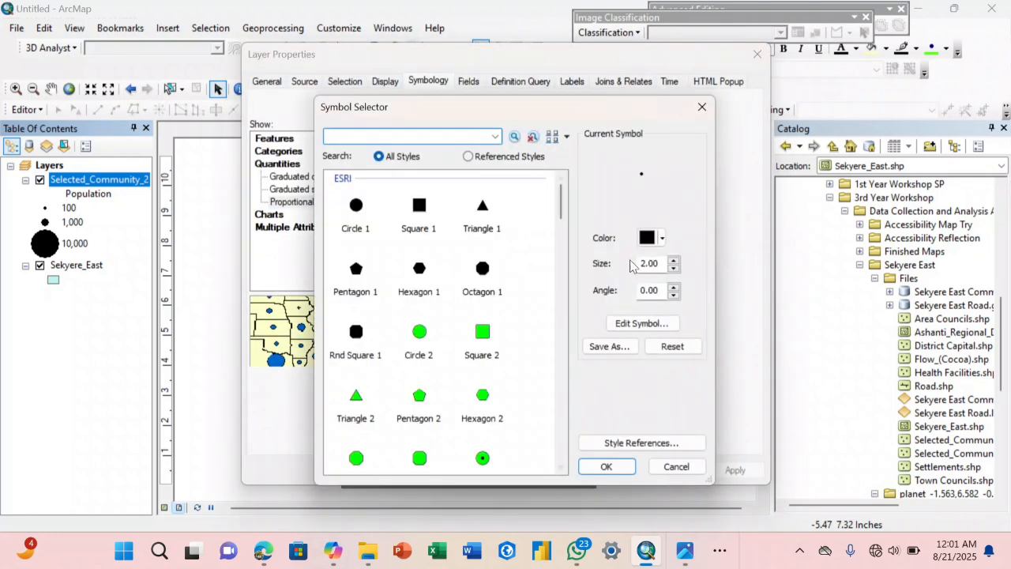
pyautogui.click(649, 239)
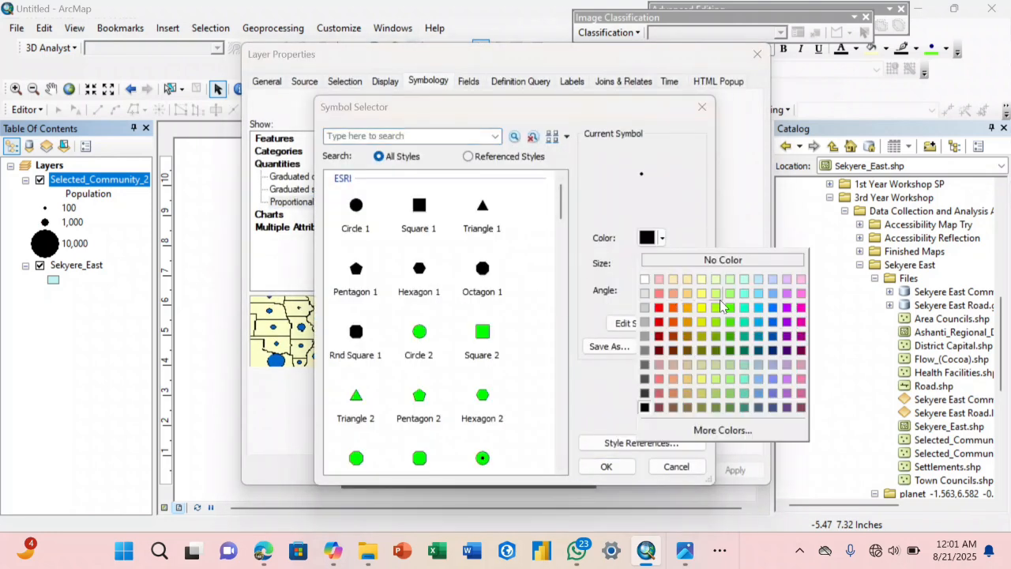
pyautogui.click(771, 308)
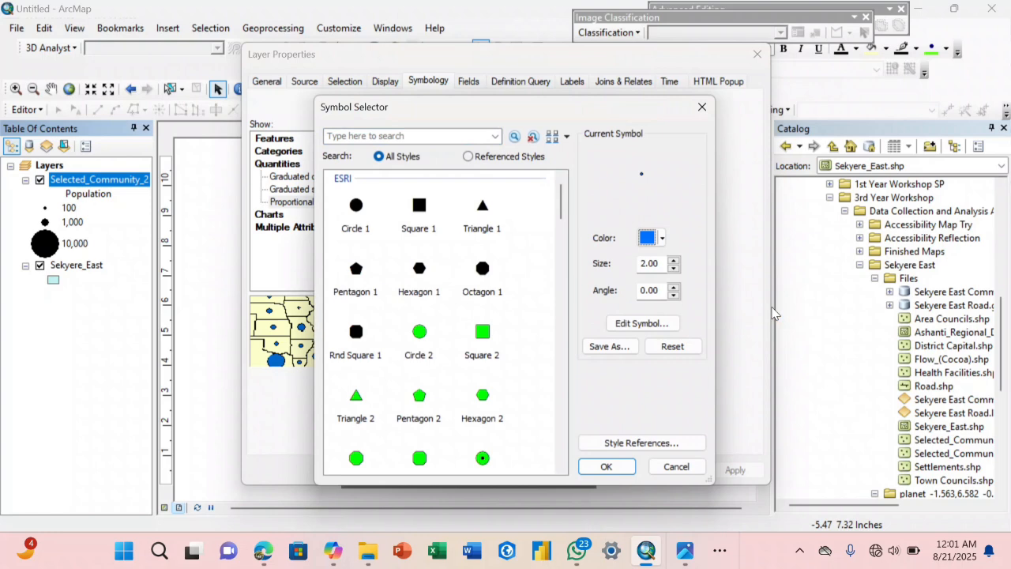
pyautogui.click(673, 259)
pyautogui.click(673, 260)
pyautogui.click(608, 466)
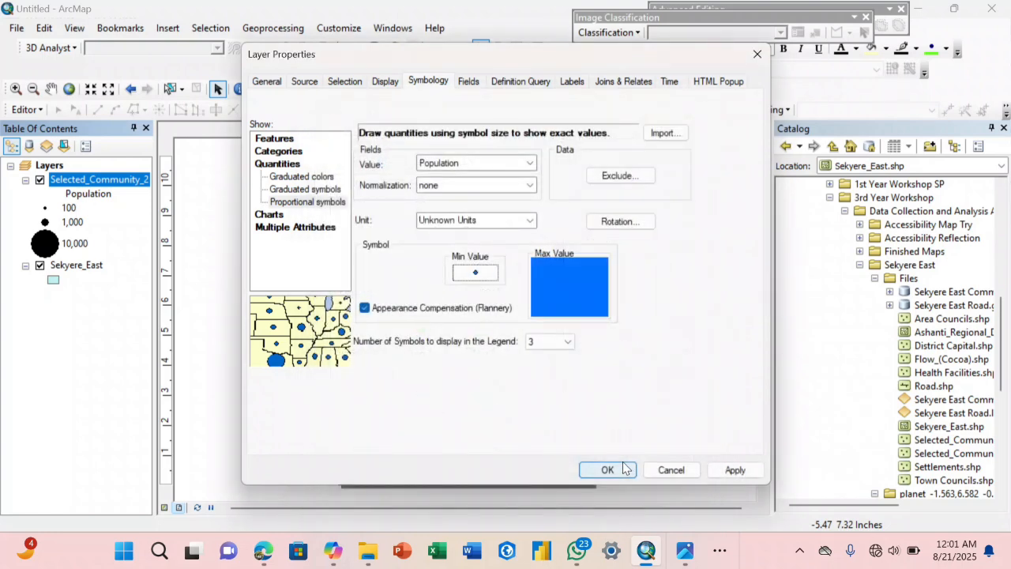
pyautogui.click(620, 468)
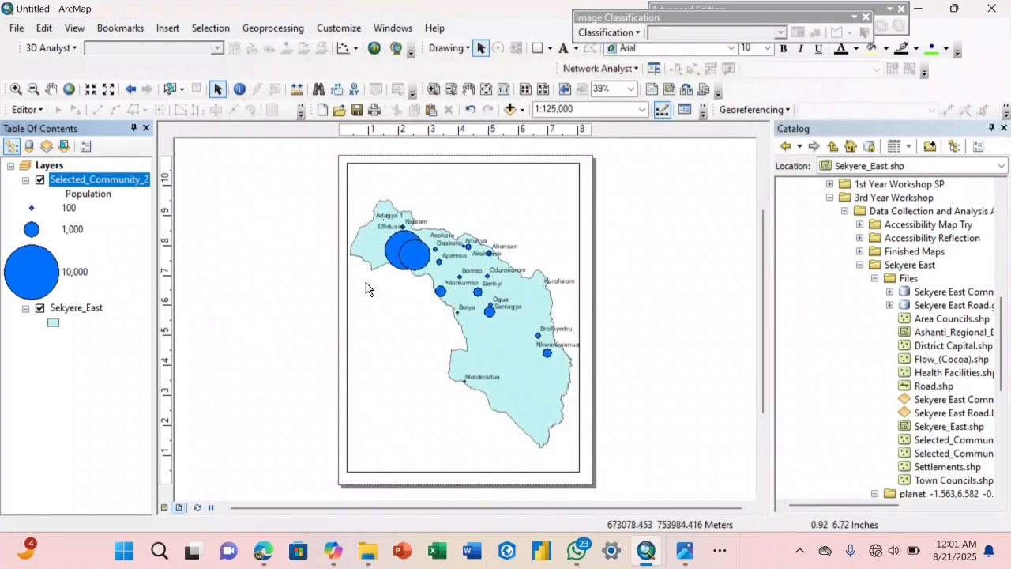
# Step: Insert a legend for only the Selected_Community_2 layer and place it in the lower-left corner of the map page frame
pyautogui.click(210, 27)
pyautogui.click(169, 30)
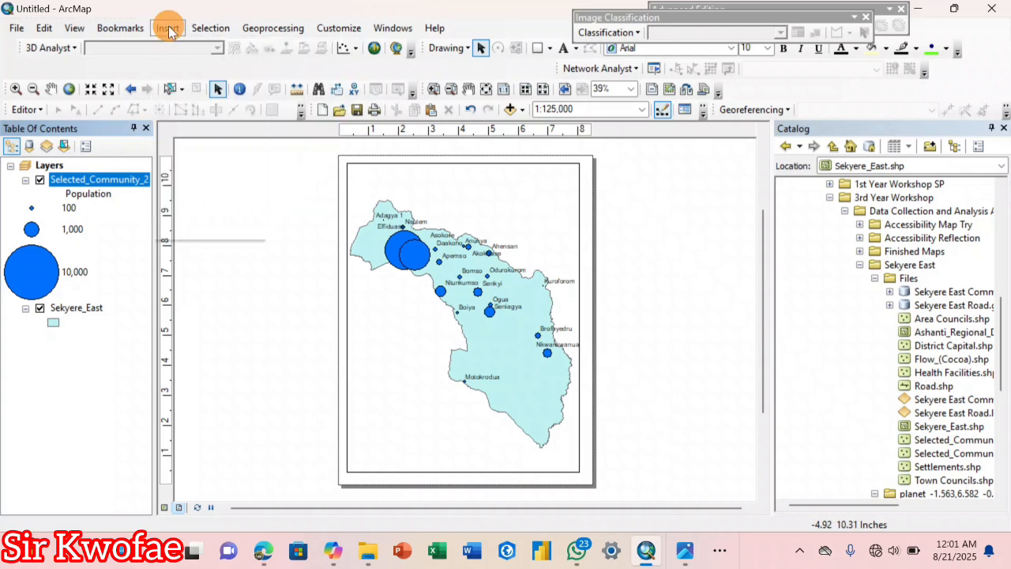
pyautogui.click(189, 140)
pyautogui.click(507, 183)
pyautogui.click(463, 266)
pyautogui.click(625, 418)
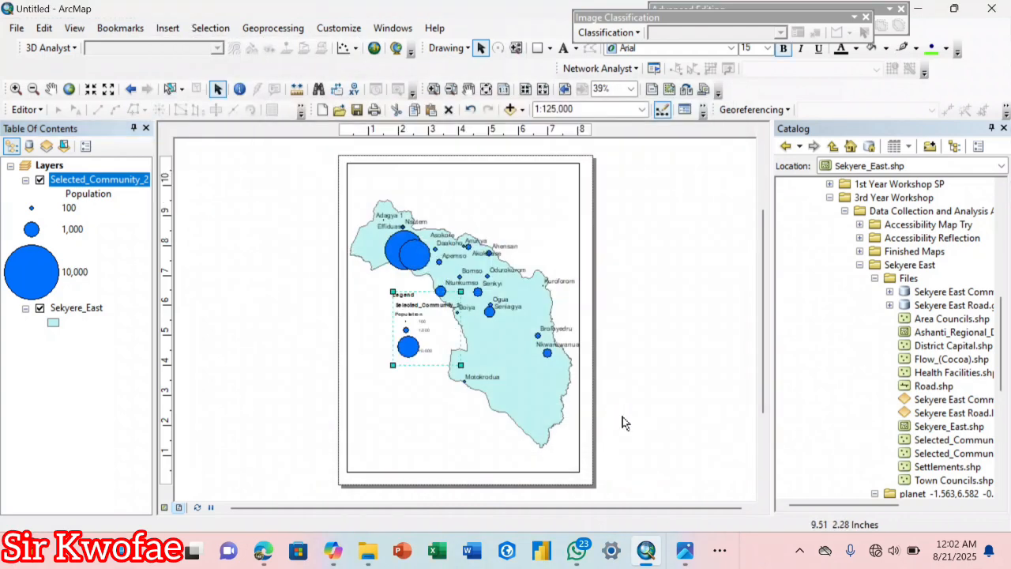
pyautogui.moveTo(401, 343); pyautogui.dragTo(384, 444)
pyautogui.rightClick(383, 445)
pyautogui.press('Escape')
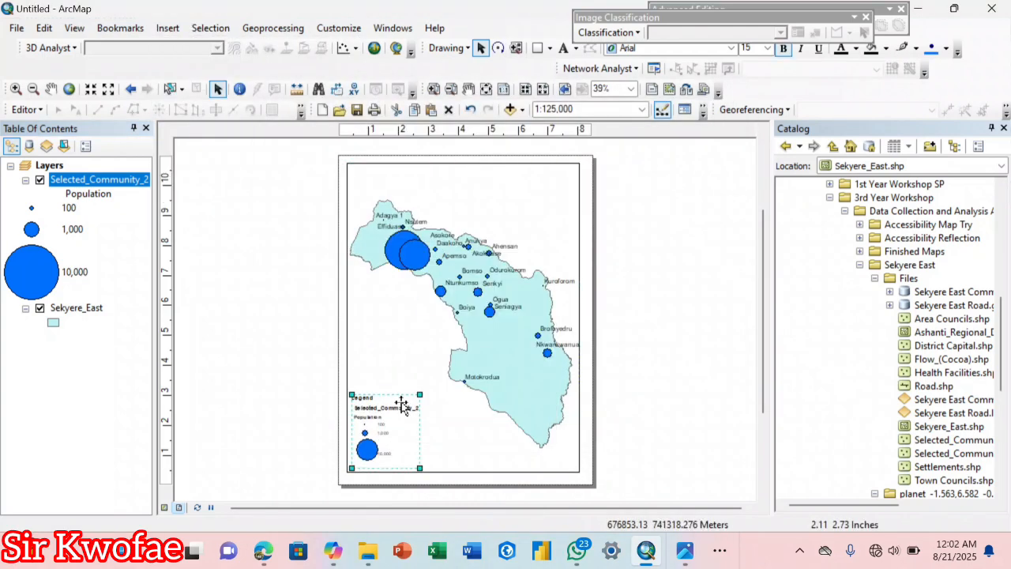
# Step: Break the legend into ungrouped graphics and remove its Selected_Community_2 title
pyautogui.rightClick(403, 406)
pyautogui.click(442, 261)
pyautogui.click(319, 385)
pyautogui.rightClick(378, 409)
pyautogui.click(417, 210)
pyautogui.click(365, 397)
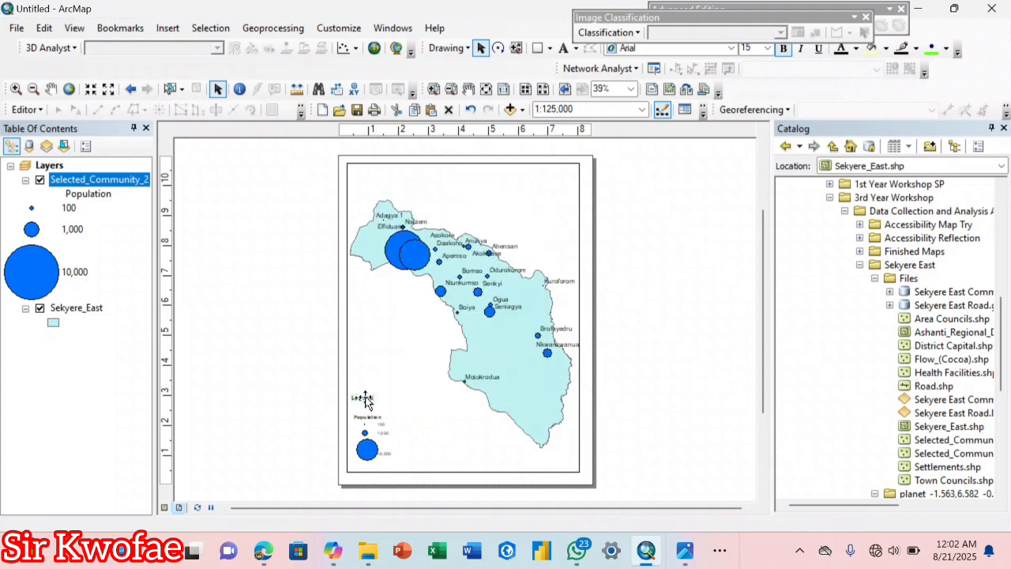
# Step: Regroup the remaining legend elements and enlarge the legend to fill the empty area beside the district's southern part
pyautogui.moveTo(366, 397); pyautogui.dragTo(436, 328)
pyautogui.keyDown('shift'); pyautogui.click(383, 436); pyautogui.keyUp('shift')
pyautogui.rightClick(380, 434)
pyautogui.click(430, 275)
pyautogui.click(284, 386)
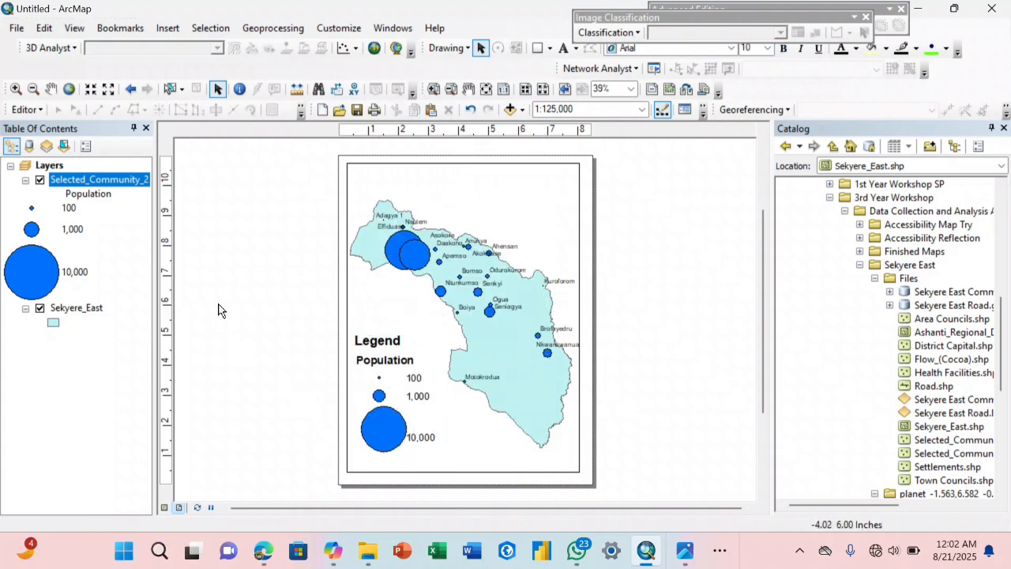
# Step: Export the proportional symbols map as a JPEG named Proport in the Downloads folder
pyautogui.click(15, 28)
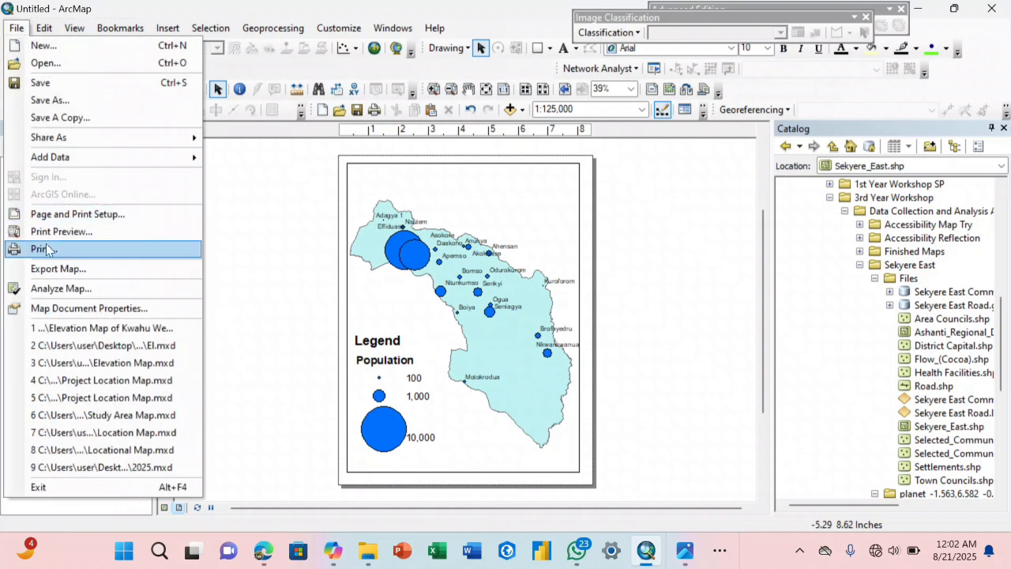
pyautogui.click(45, 249)
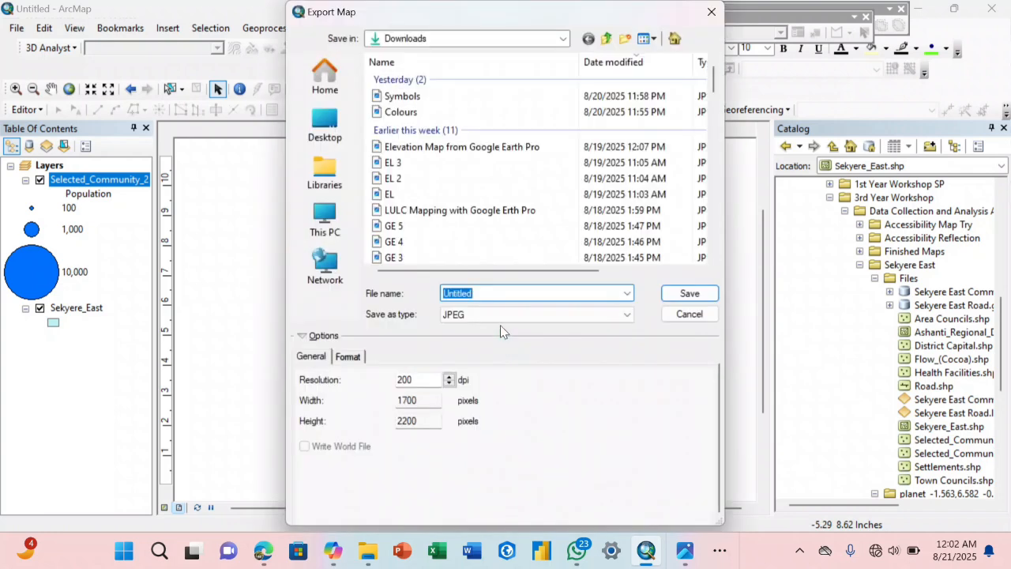
pyautogui.write('Pop')
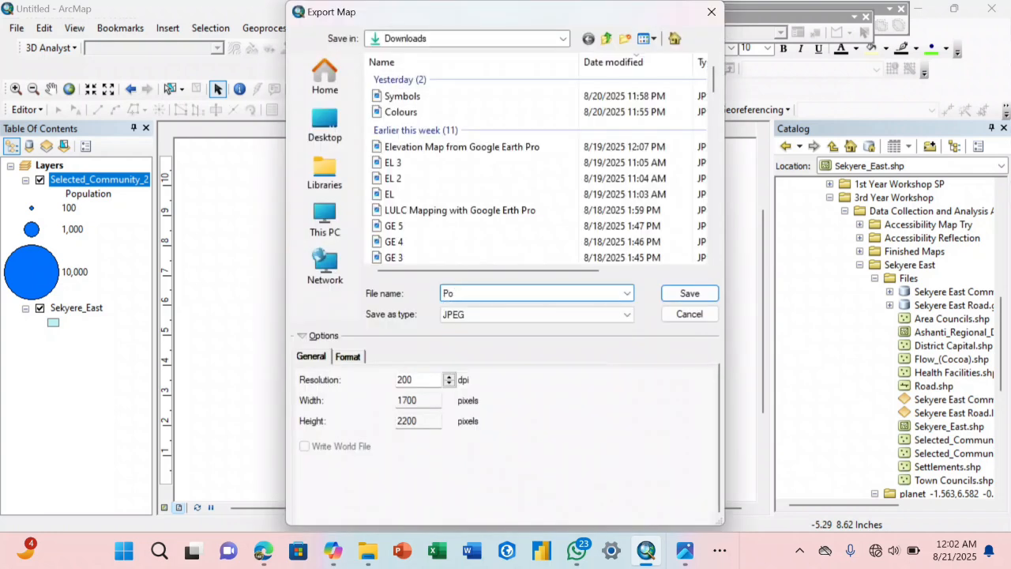
pyautogui.press('BackSpace')
pyautogui.write('r')
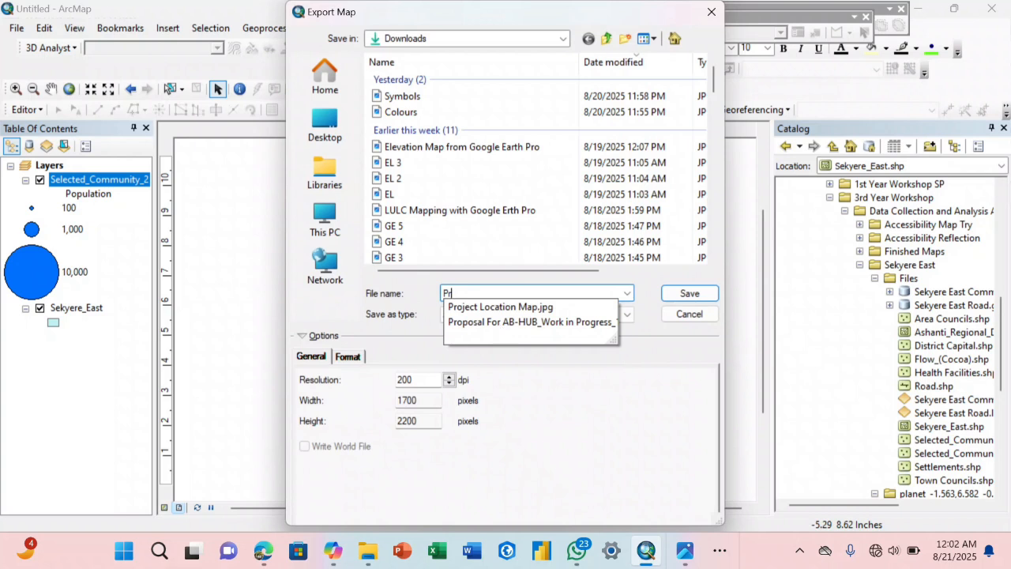
pyautogui.write('oport')
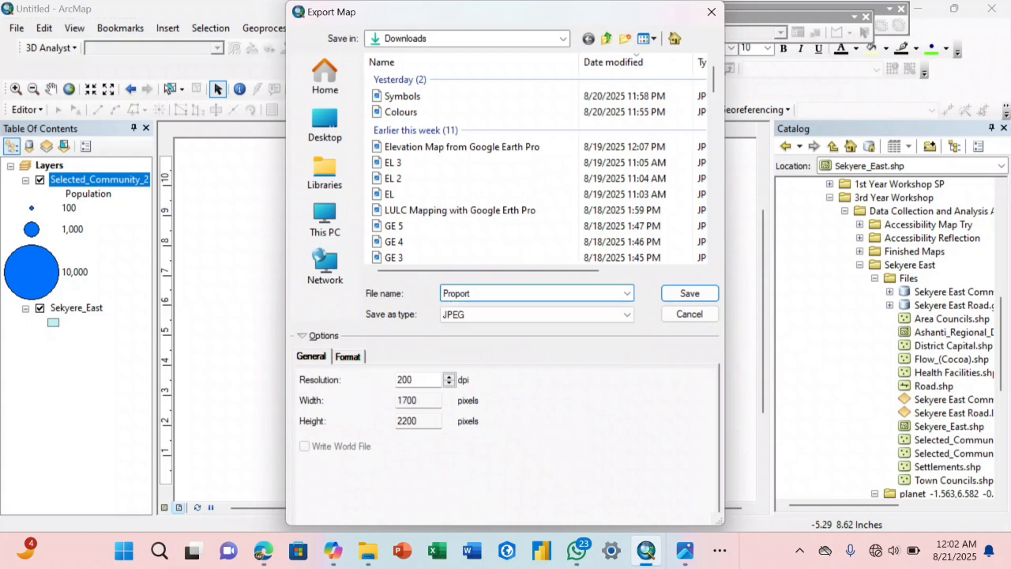
pyautogui.click(702, 293)
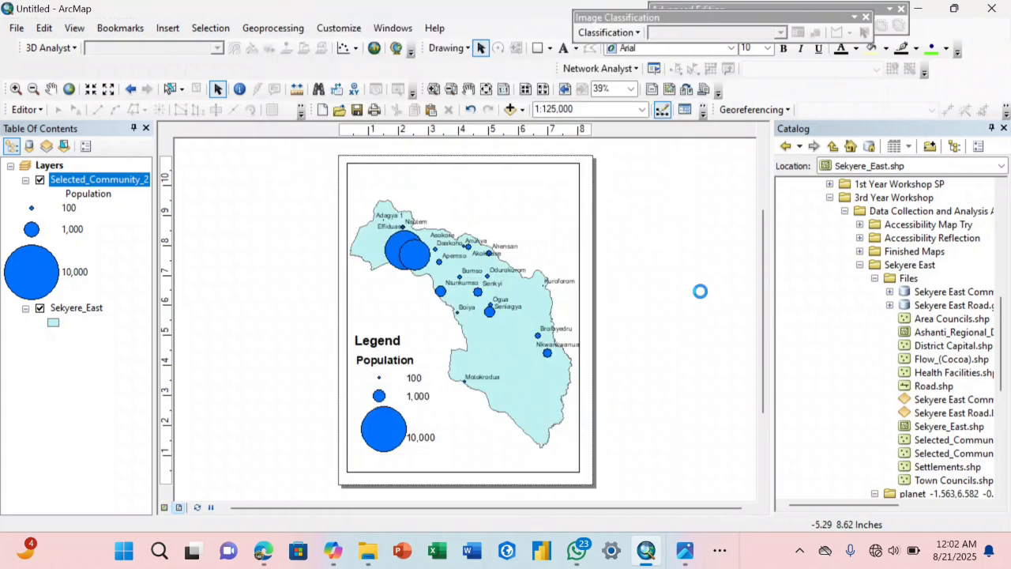
# Step: Compare the exported Proport, Symbols and Colours map images from the Downloads folder, and return to ArcMap
pyautogui.click(367, 550)
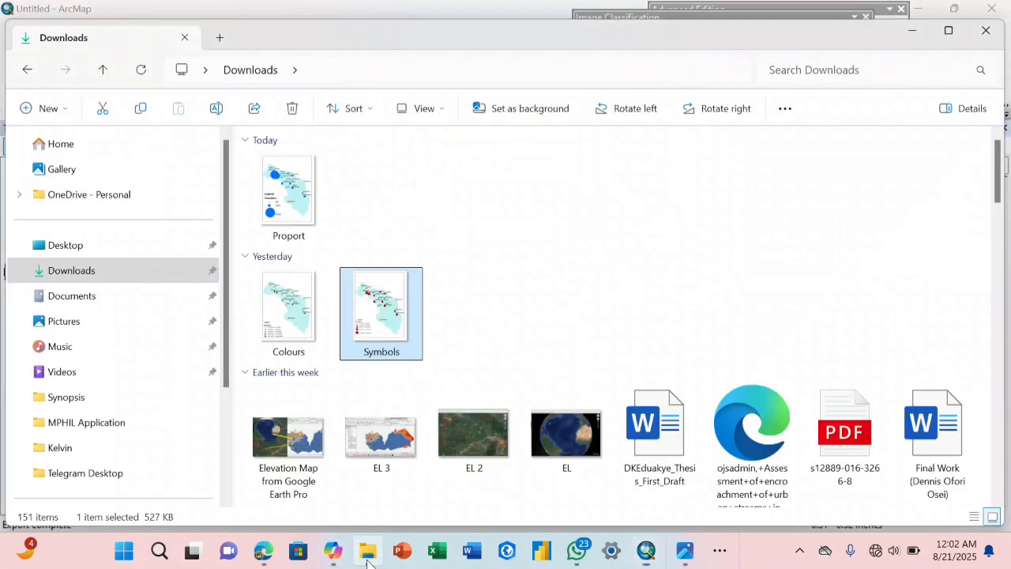
pyautogui.doubleClick(289, 214)
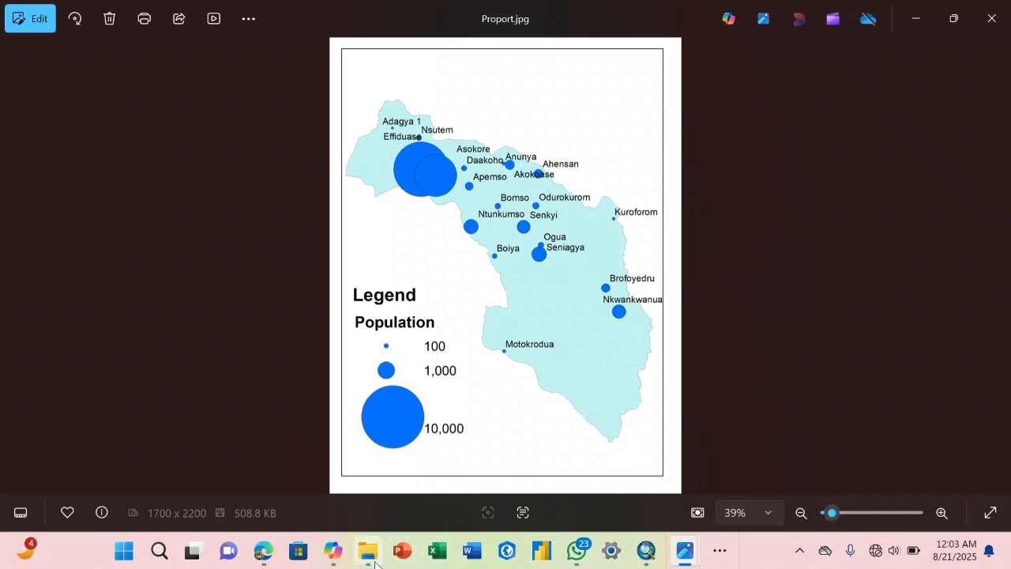
pyautogui.moveTo(368, 553)
pyautogui.click(374, 483)
pyautogui.doubleClick(378, 298)
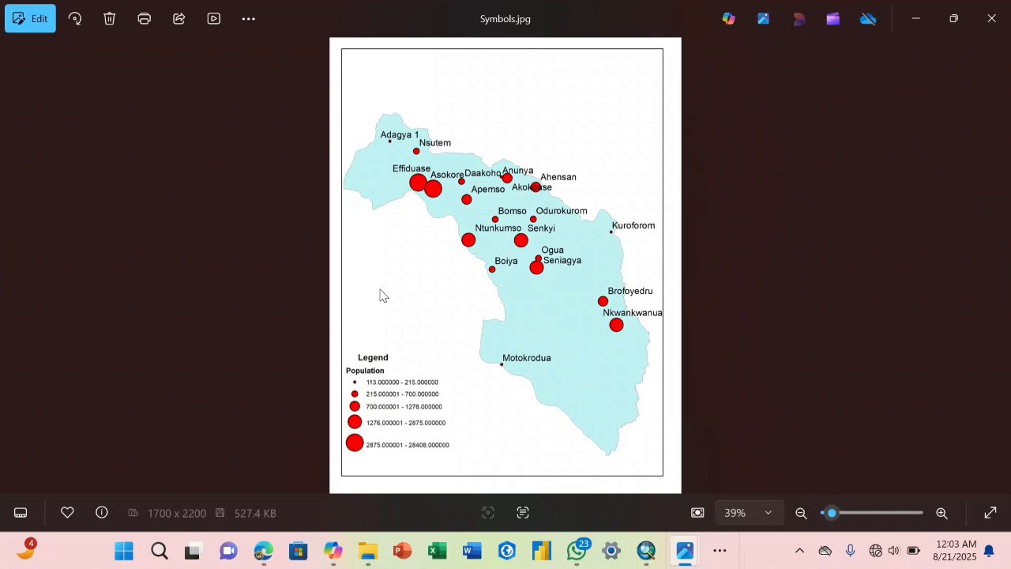
pyautogui.click(646, 550)
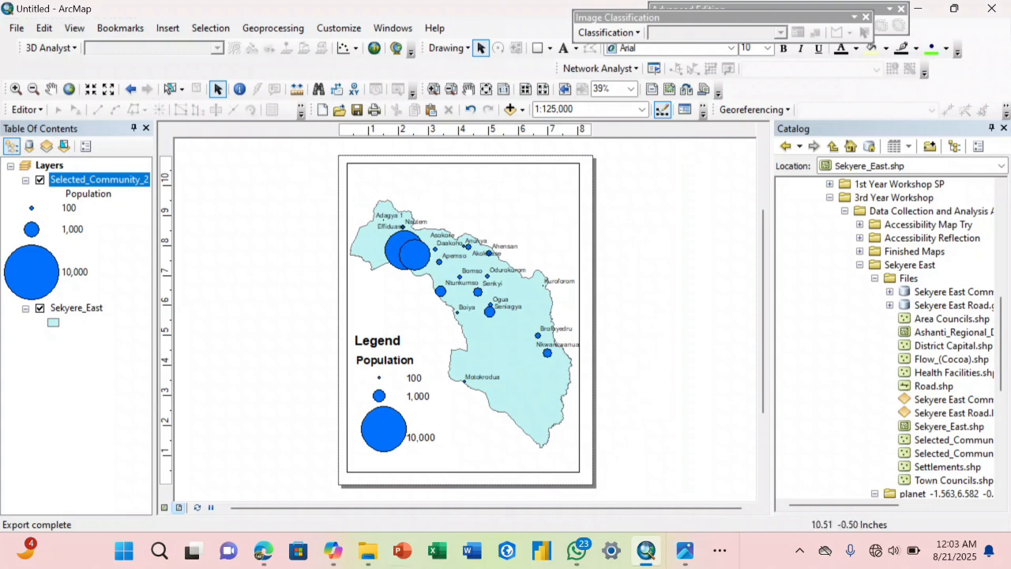
pyautogui.click(367, 551)
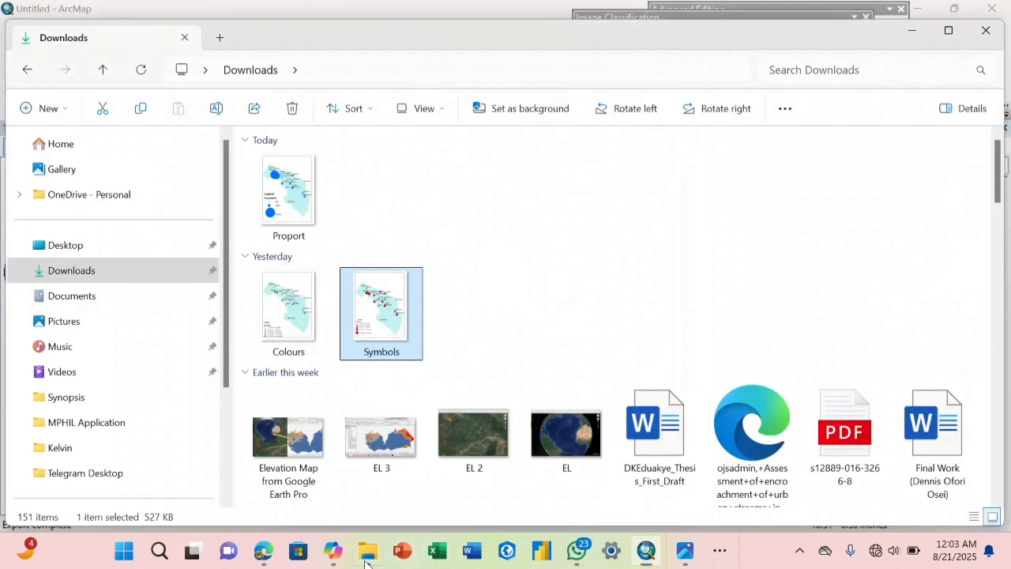
pyautogui.doubleClick(291, 326)
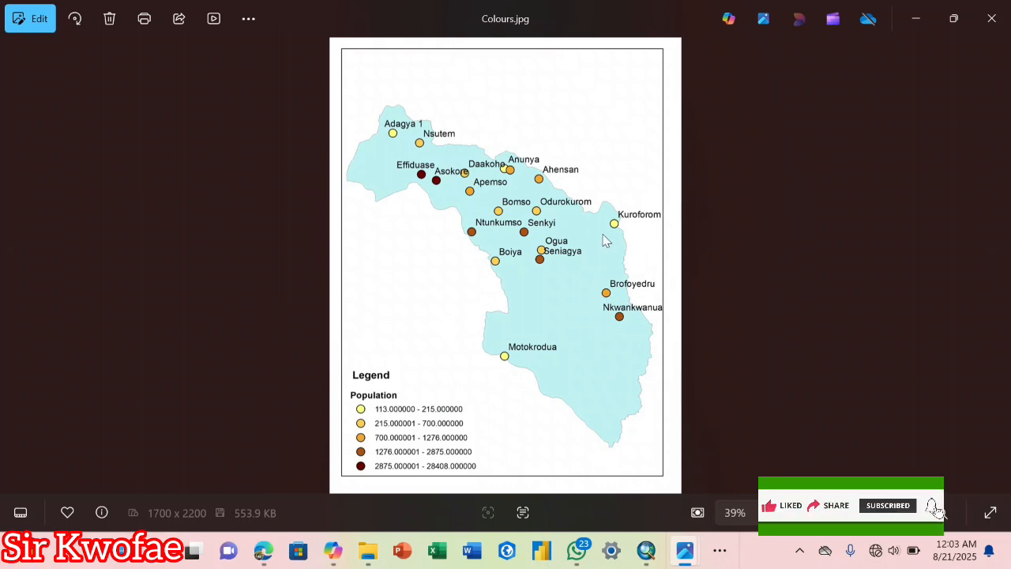
pyautogui.click(646, 551)
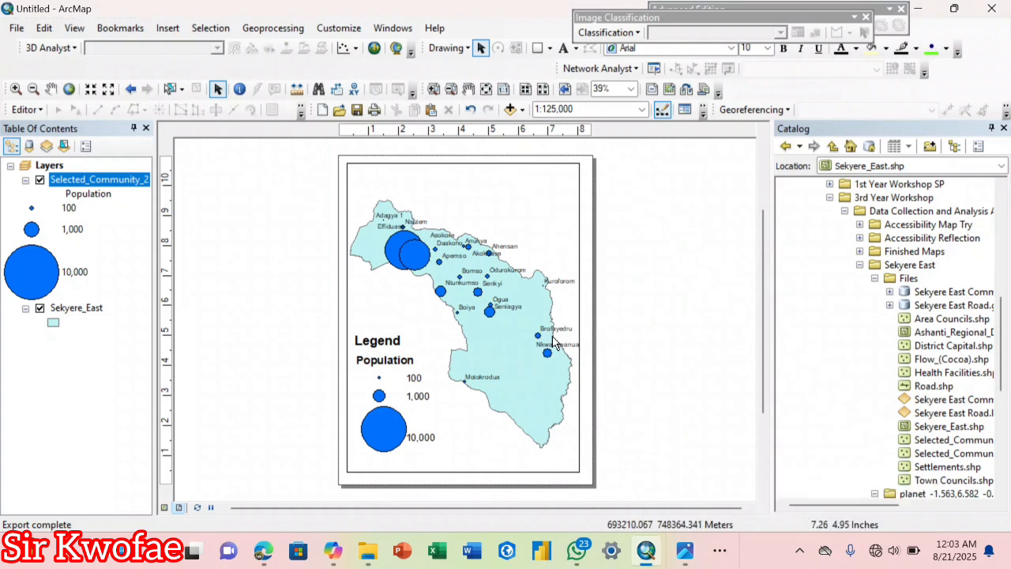